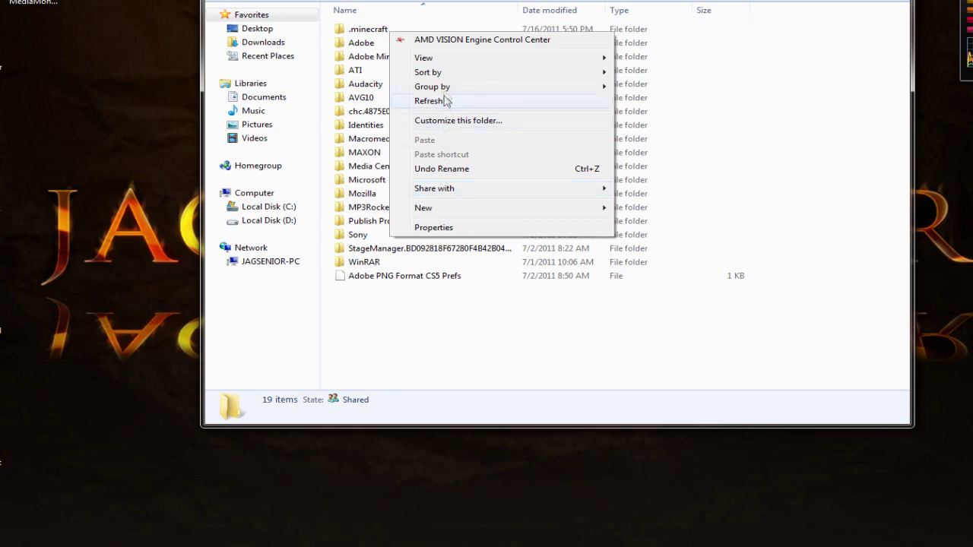
Step: Copy the .minecraft folder from Roaming to the desktop as a backup and place the copy beneath the MediaMonkey icon
{"action": "left_click", "coordinate": [395, 299]}
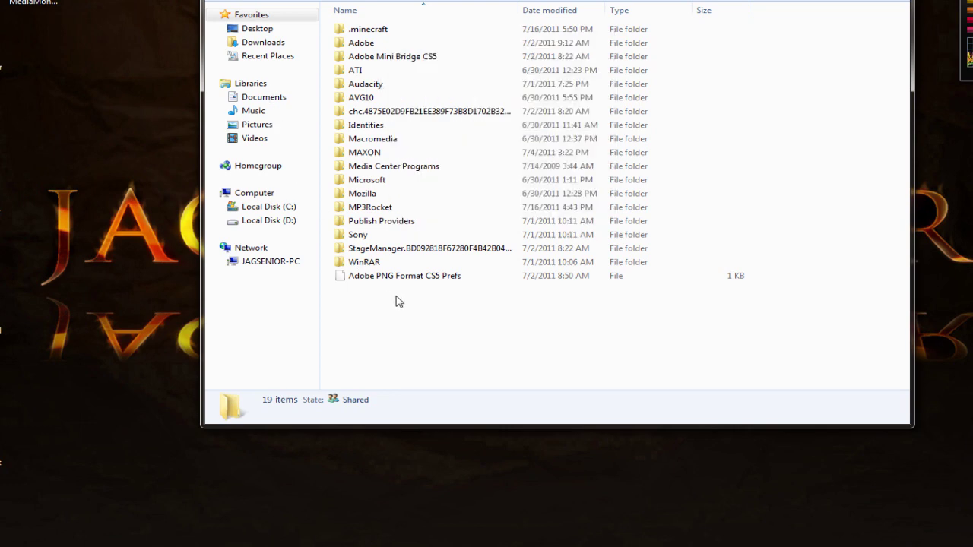
{"action": "right_click", "coordinate": [389, 33]}
{"action": "left_click", "coordinate": [383, 34]}
{"action": "right_click", "coordinate": [386, 30]}
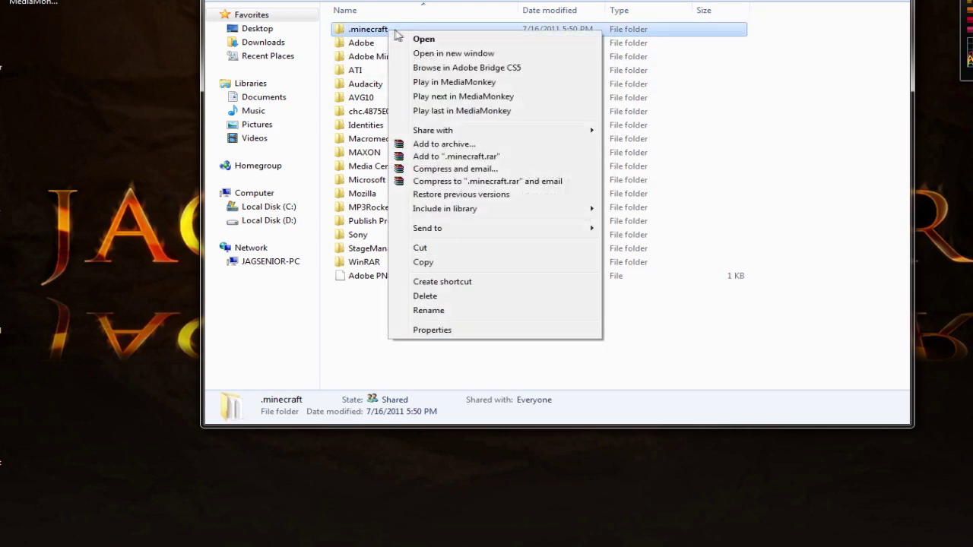
{"action": "left_click", "coordinate": [441, 261]}
{"action": "right_click", "coordinate": [96, 237]}
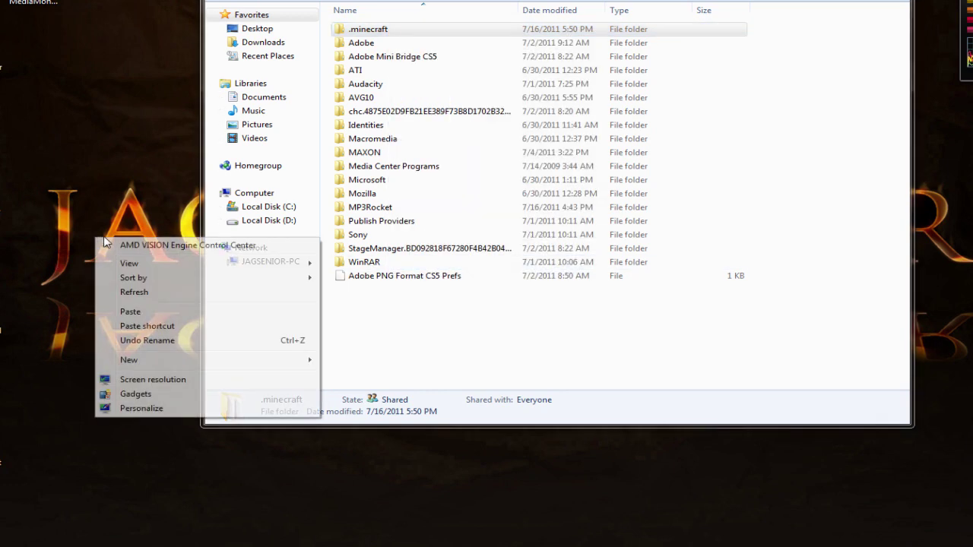
{"action": "left_click", "coordinate": [141, 312]}
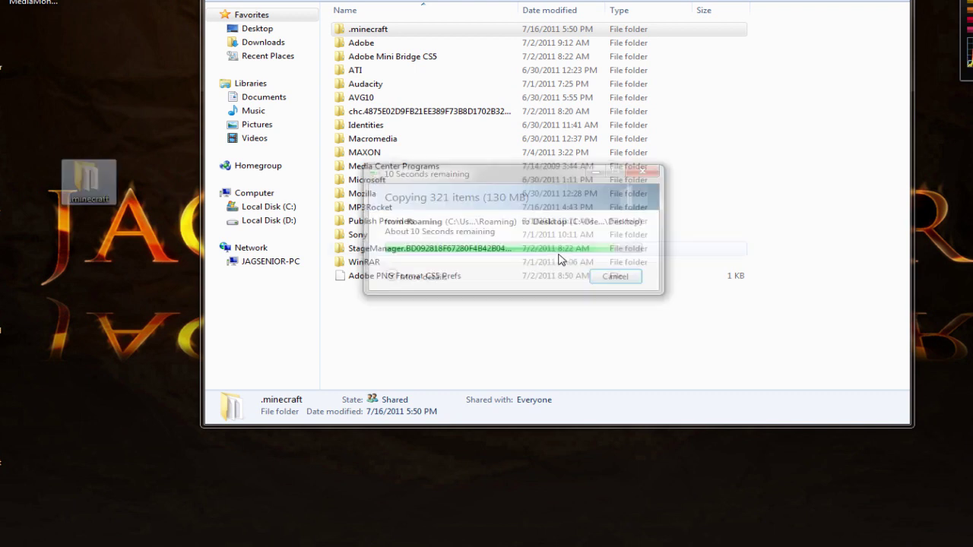
{"action": "left_click_drag", "start_coordinate": [91, 181], "coordinate": [48, 52]}
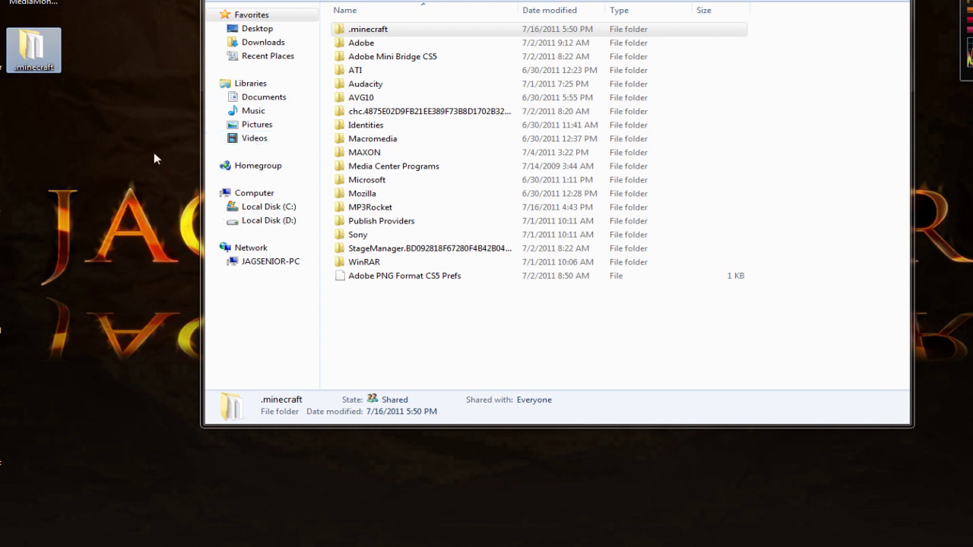
Step: Examine the bin folder inside the original .minecraft folder and return to the Roaming folder
{"action": "left_click", "coordinate": [382, 34]}
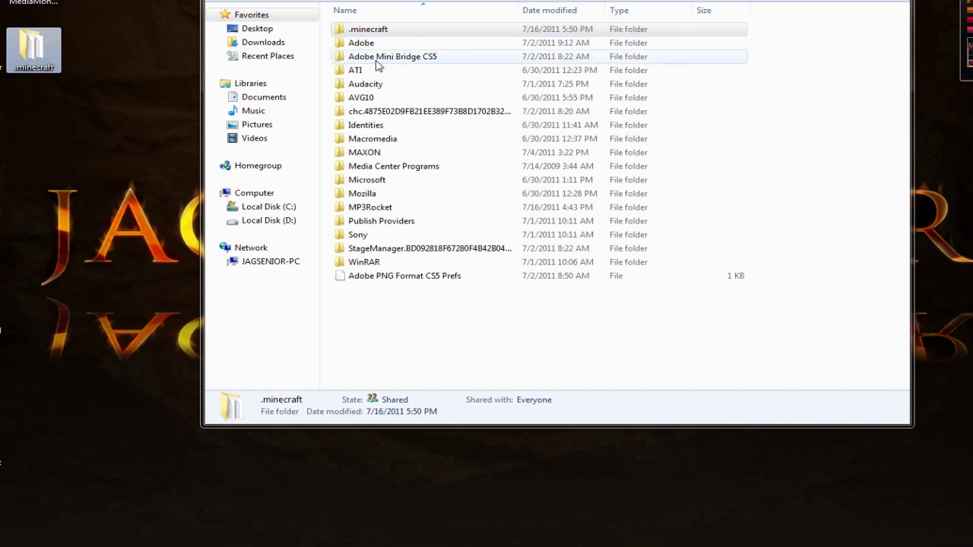
{"action": "double_click", "coordinate": [375, 32]}
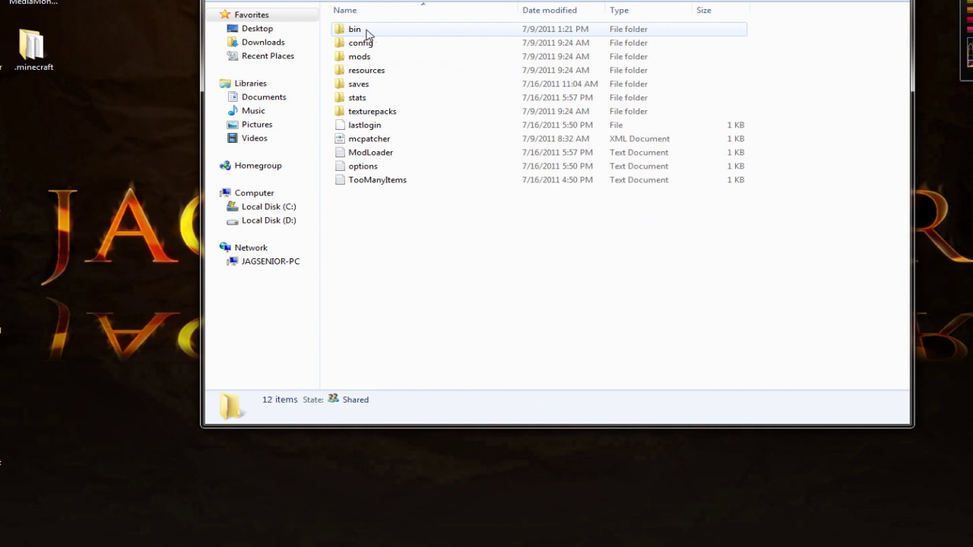
{"action": "double_click", "coordinate": [366, 30]}
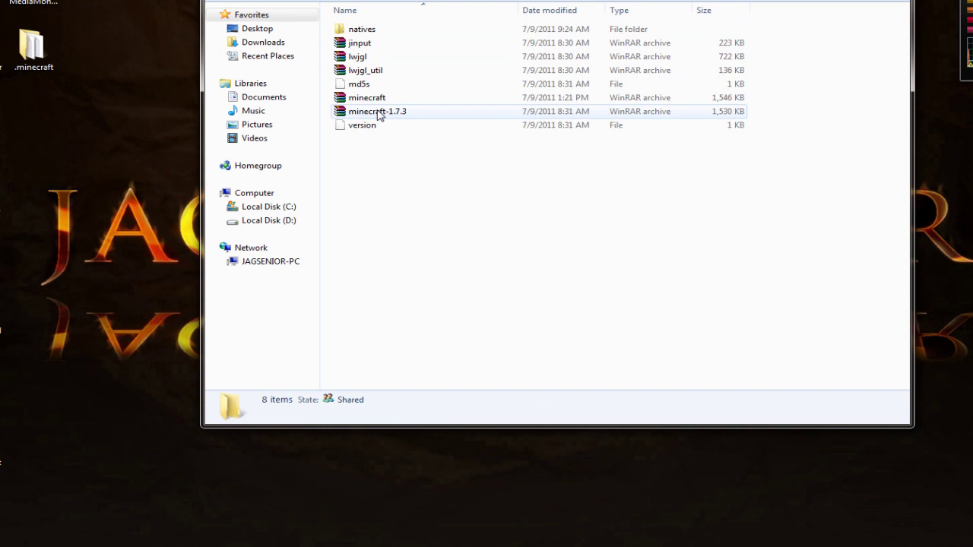
{"action": "key", "text": "BackSpace"}
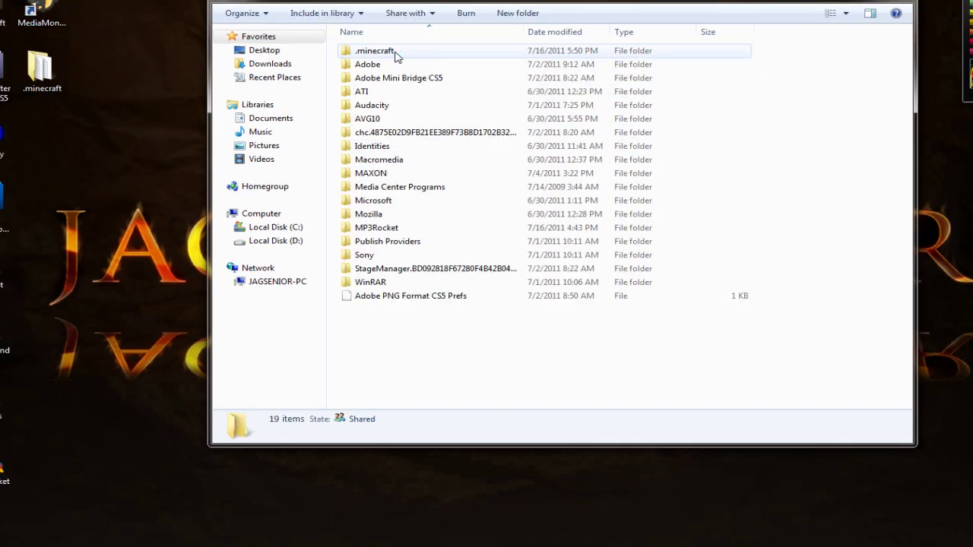
Step: Delete the original .minecraft folder from Roaming to the Recycle Bin and close the folder window
{"action": "right_click", "coordinate": [395, 57]}
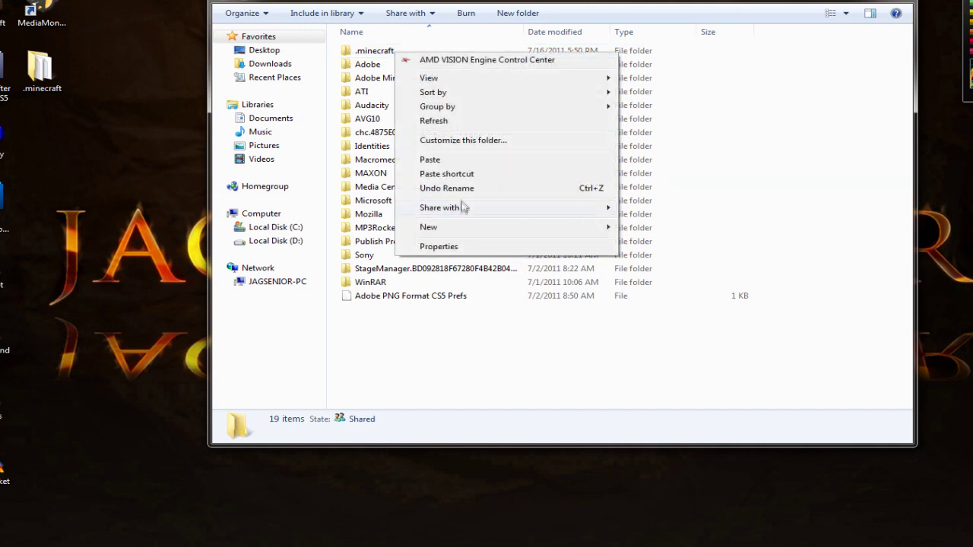
{"action": "left_click", "coordinate": [453, 377]}
{"action": "left_click", "coordinate": [403, 64]}
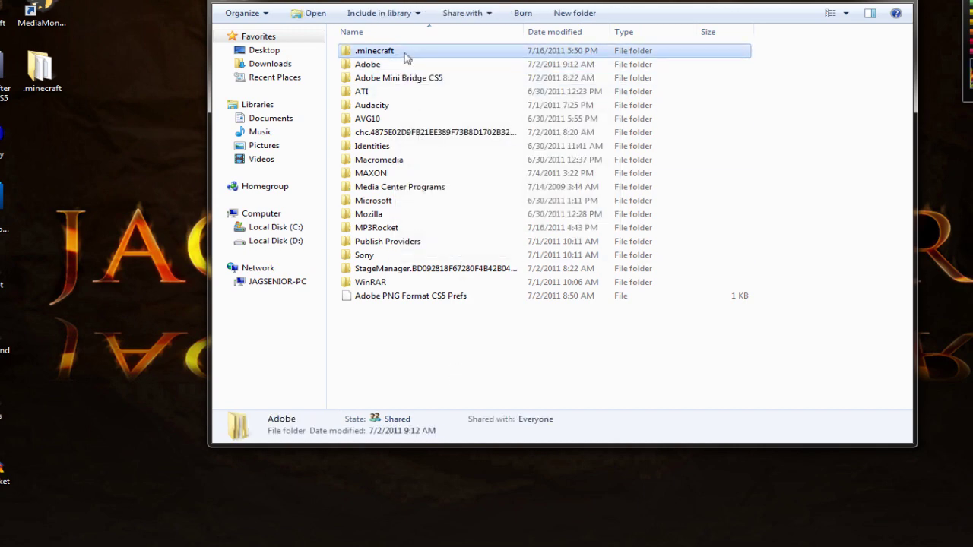
{"action": "right_click", "coordinate": [405, 51]}
{"action": "left_click", "coordinate": [467, 329]}
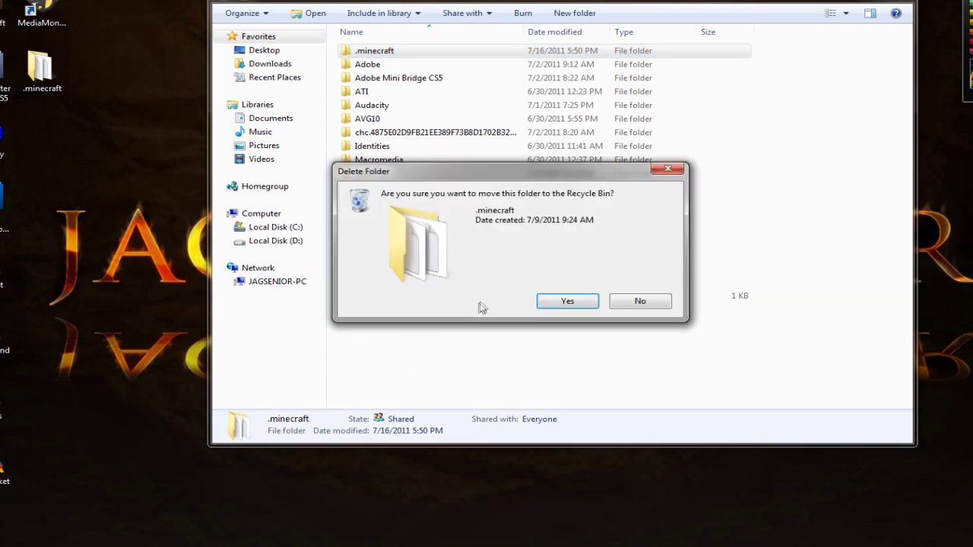
{"action": "left_click", "coordinate": [563, 302]}
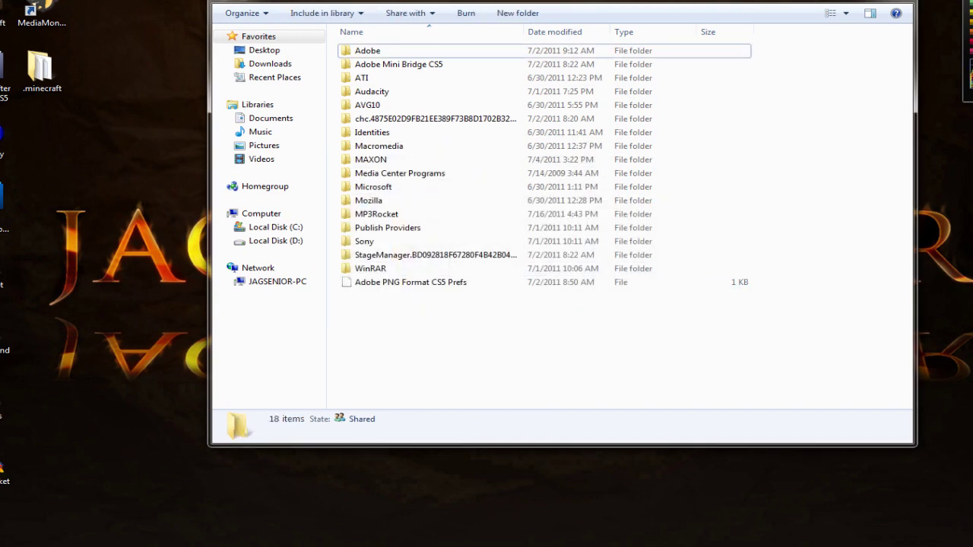
{"action": "left_click", "coordinate": [896, 2]}
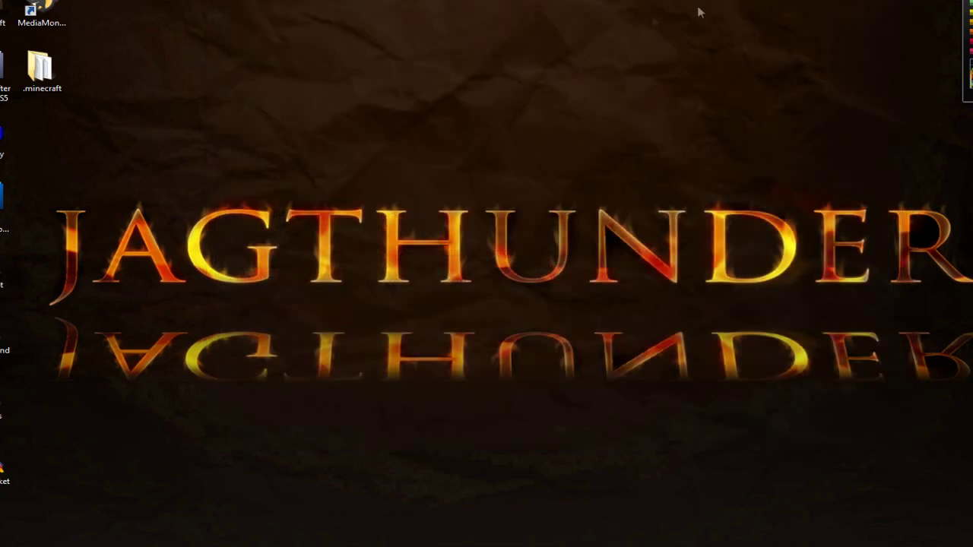
Step: Launch Minecraft and log in with the password remembered to regenerate its game files, and close the game at the main menu
{"action": "double_click", "coordinate": [3, 11]}
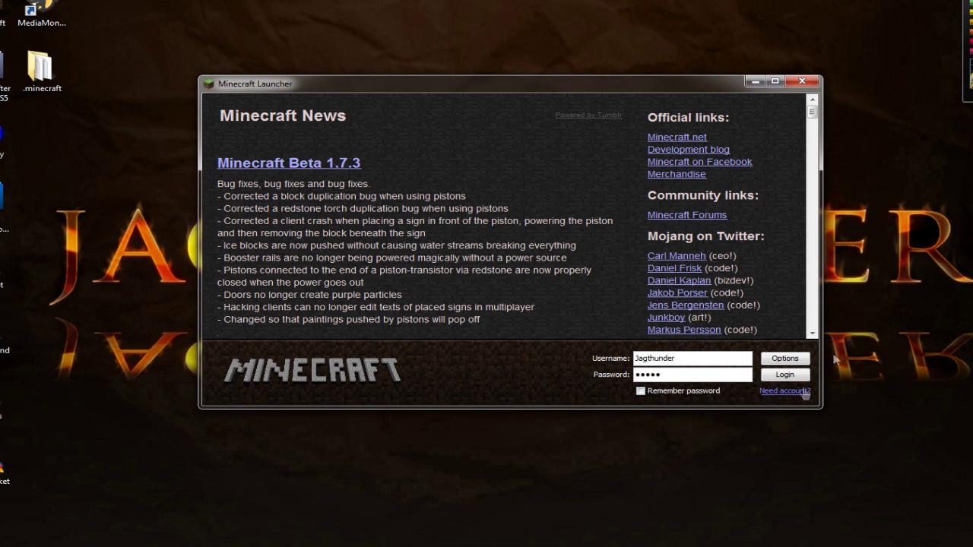
{"action": "left_click", "coordinate": [640, 391]}
{"action": "left_click", "coordinate": [784, 374]}
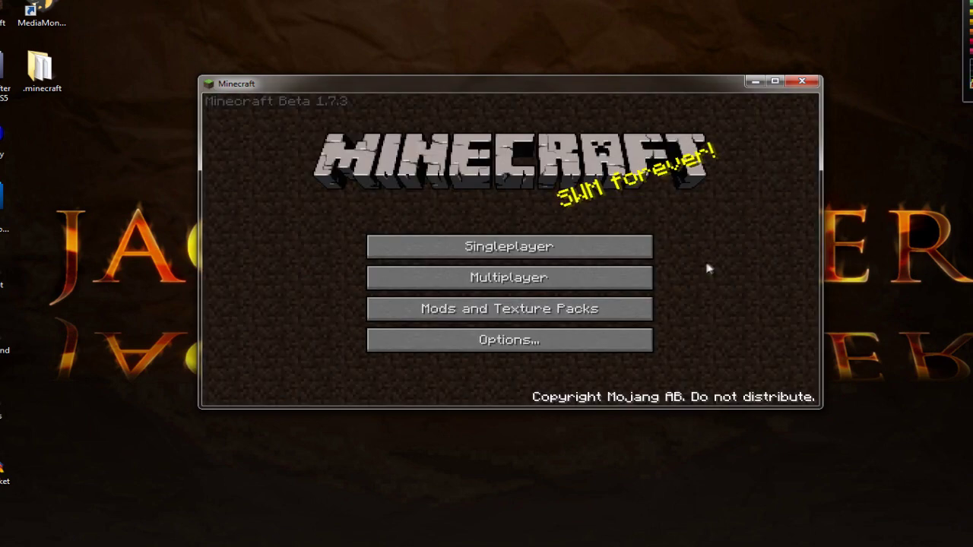
{"action": "left_click", "coordinate": [802, 81]}
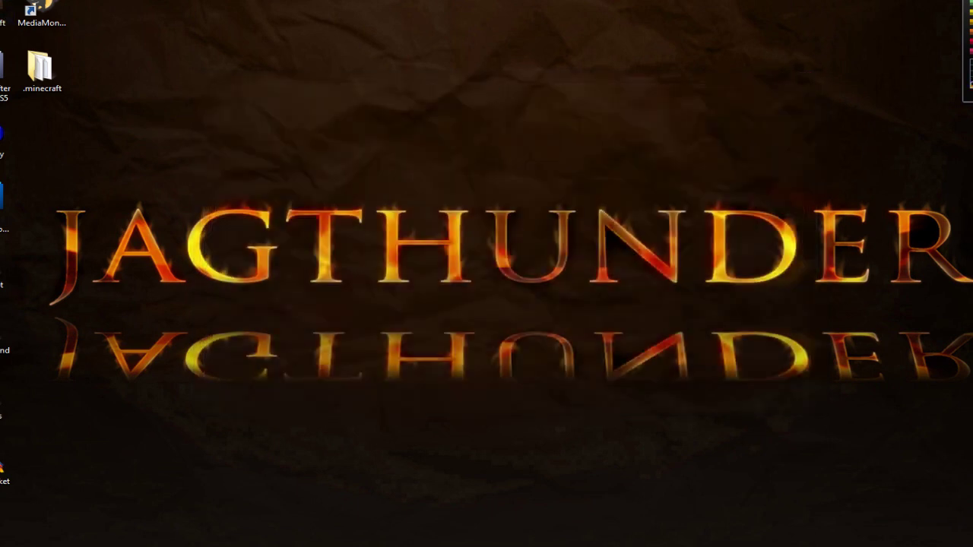
Step: Reopen the Roaming folder, examine the saves and bin folders of the new .minecraft folder, and close the window
{"action": "key", "text": "super"}
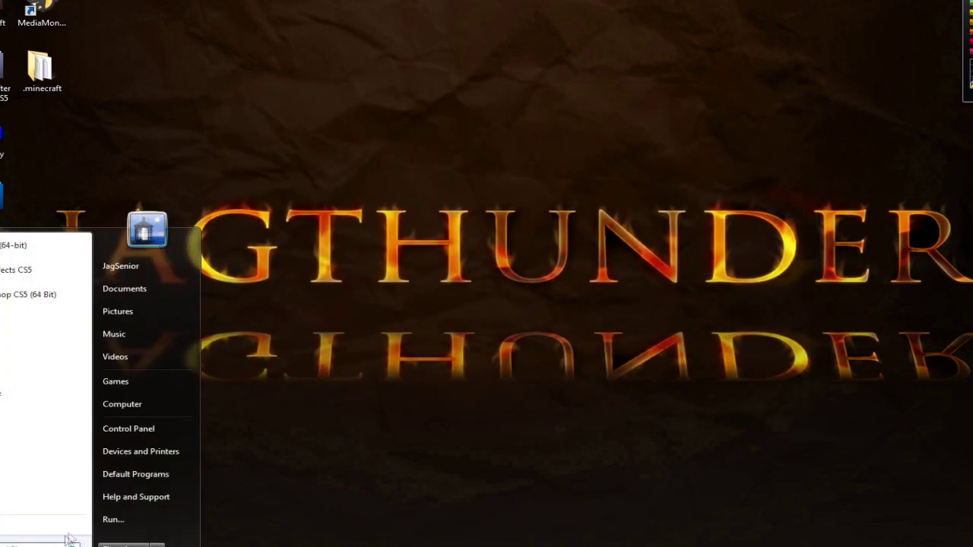
{"action": "left_click", "coordinate": [110, 519]}
{"action": "left_click", "coordinate": [30, 540]}
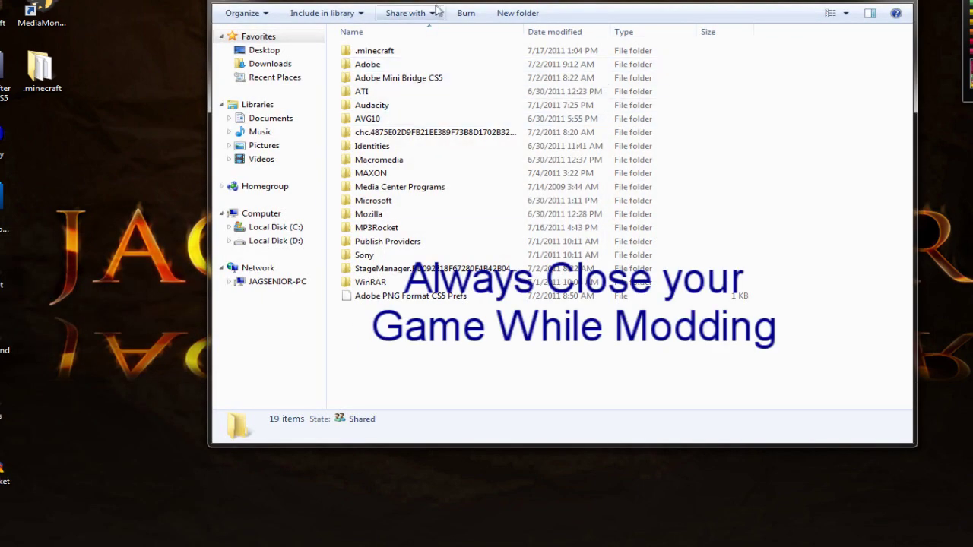
{"action": "double_click", "coordinate": [380, 51]}
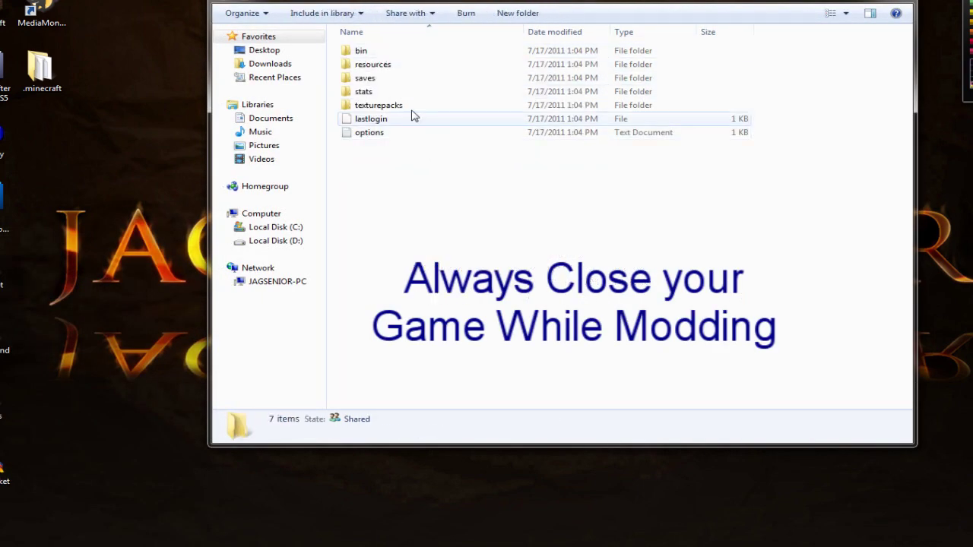
{"action": "double_click", "coordinate": [373, 79]}
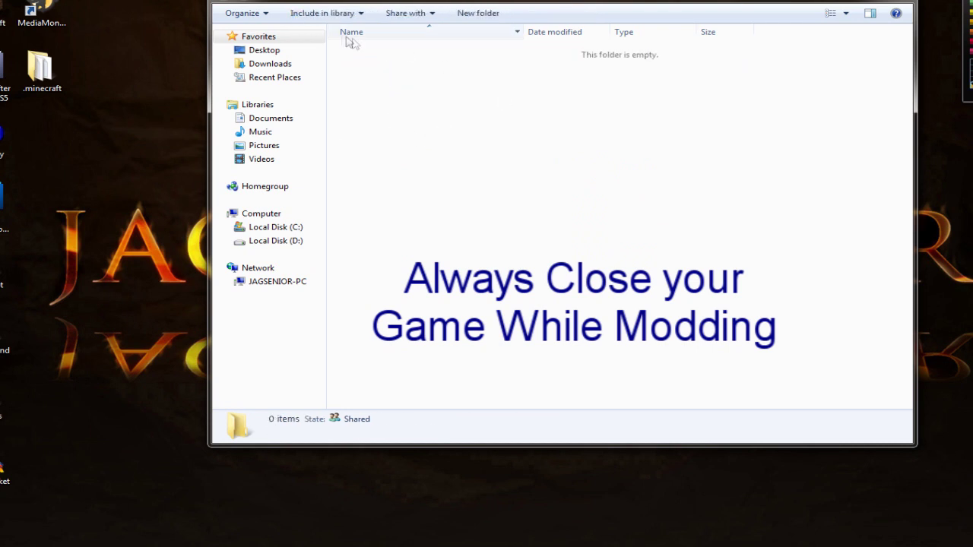
{"action": "key", "text": "BackSpace"}
{"action": "double_click", "coordinate": [369, 50]}
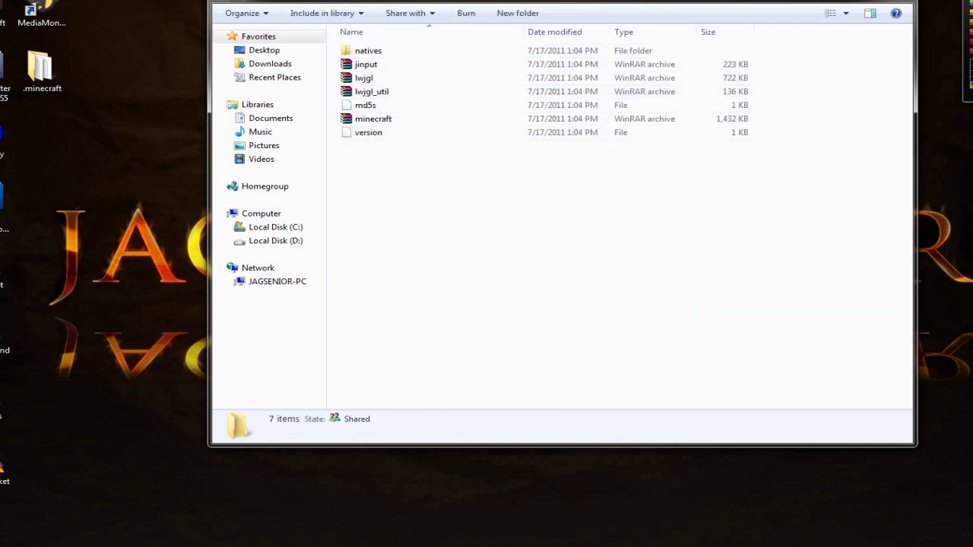
{"action": "key", "text": "BackSpace"}
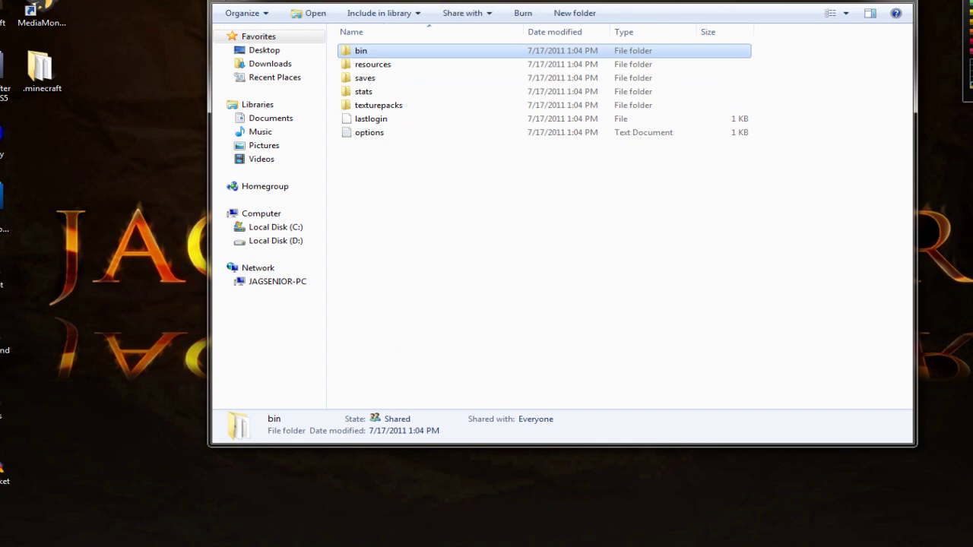
{"action": "left_click", "coordinate": [894, 1]}
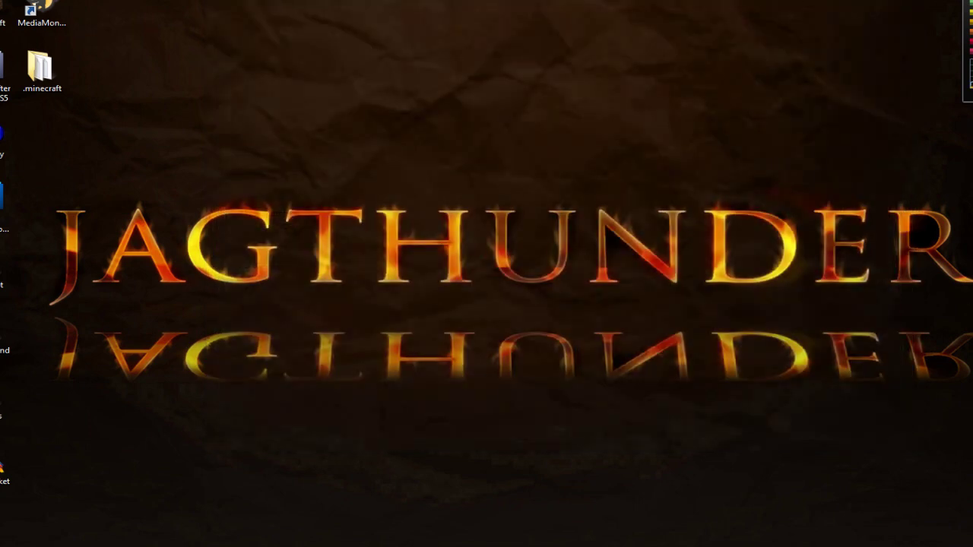
Step: Open the minecraft archive from the bin folder of the new .minecraft folder in WinRAR
{"action": "key", "text": "super"}
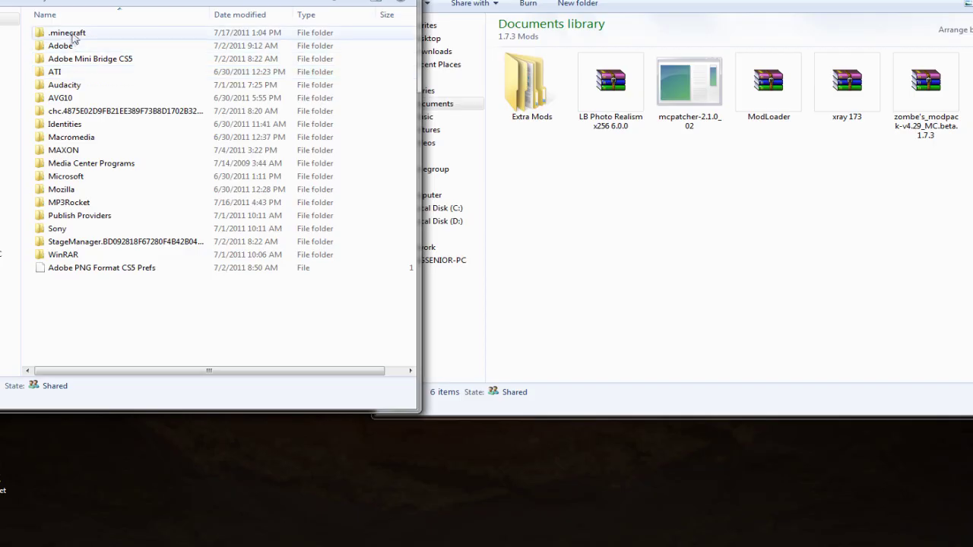
{"action": "double_click", "coordinate": [71, 33]}
{"action": "double_click", "coordinate": [57, 34]}
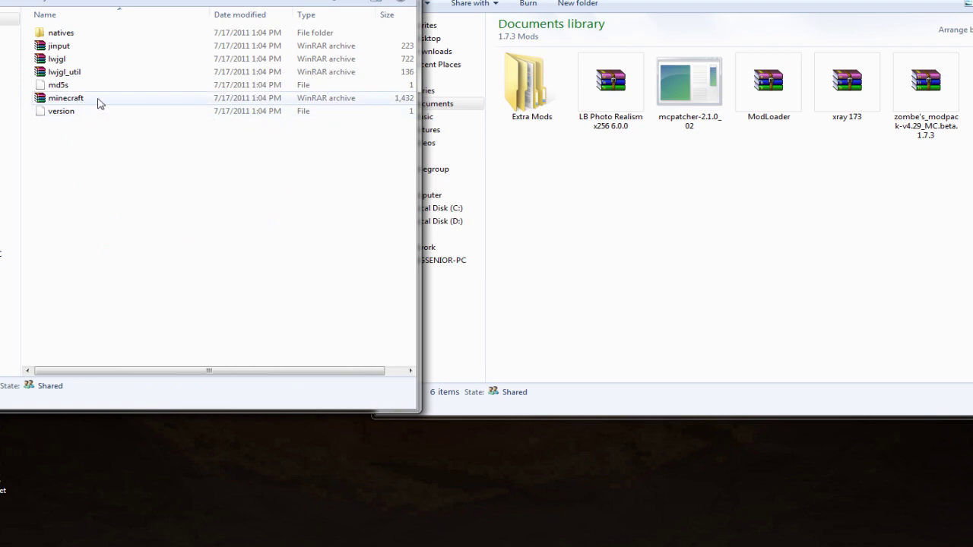
{"action": "double_click", "coordinate": [65, 98]}
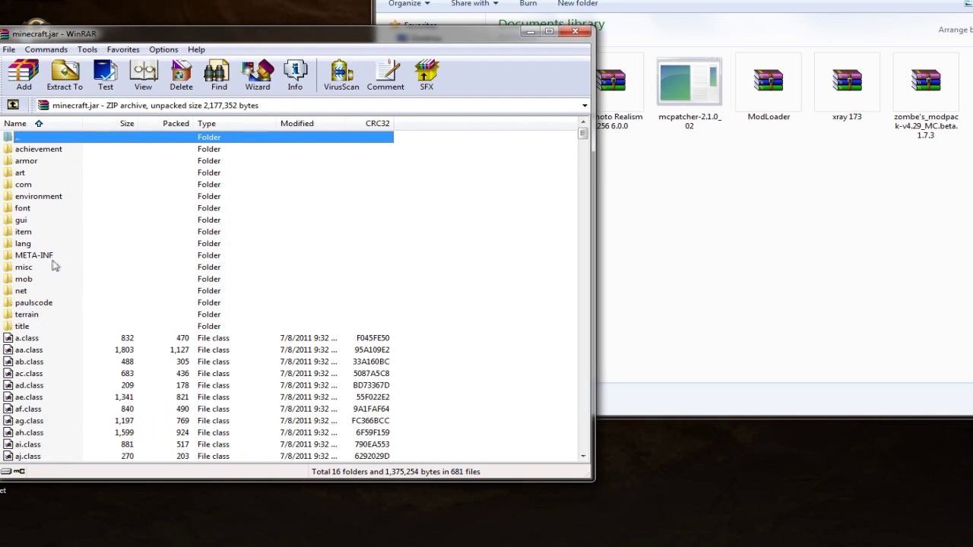
Step: Delete the META-INF folder from minecraft.jar
{"action": "left_click", "coordinate": [43, 258]}
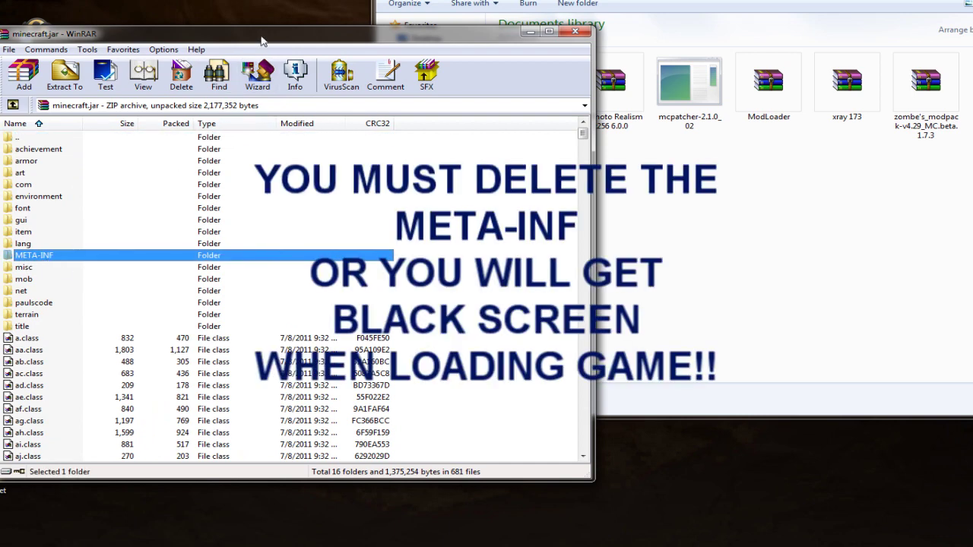
{"action": "left_click_drag", "start_coordinate": [263, 40], "coordinate": [433, 49]}
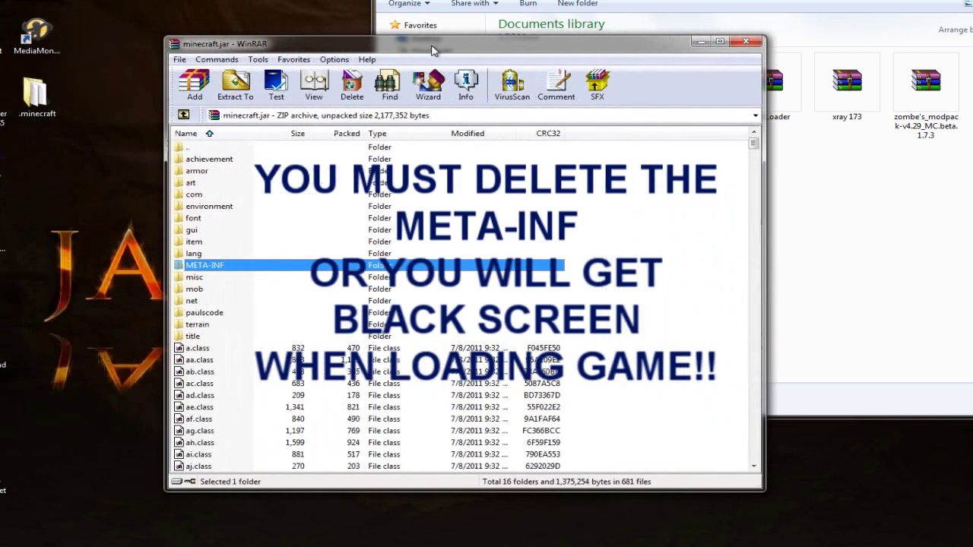
{"action": "right_click", "coordinate": [235, 269]}
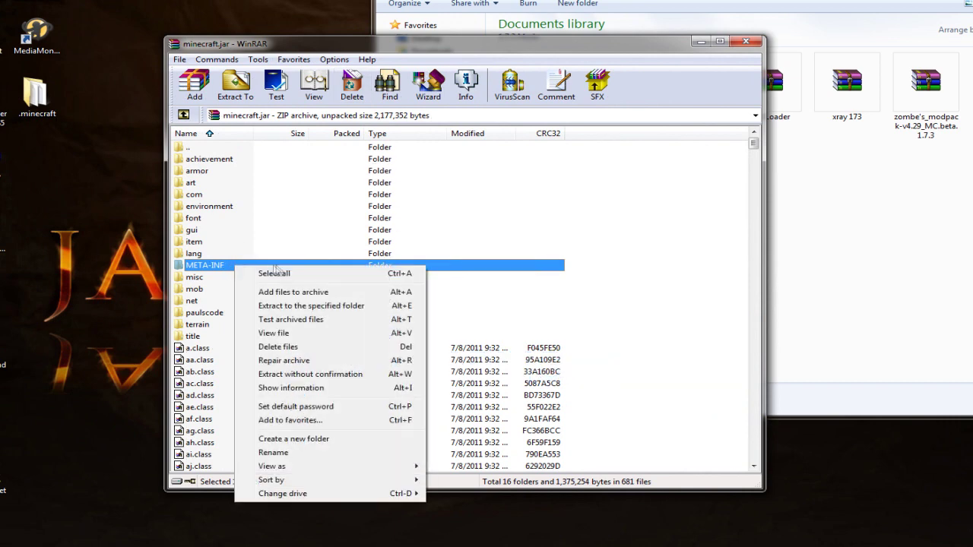
{"action": "left_click", "coordinate": [239, 244]}
{"action": "left_click", "coordinate": [226, 266]}
{"action": "right_click", "coordinate": [226, 268]}
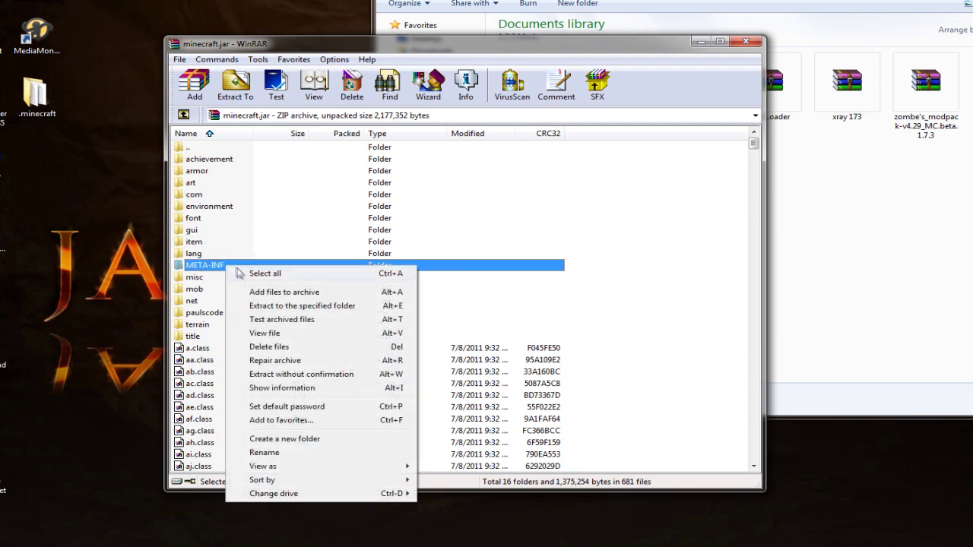
{"action": "left_click", "coordinate": [262, 345]}
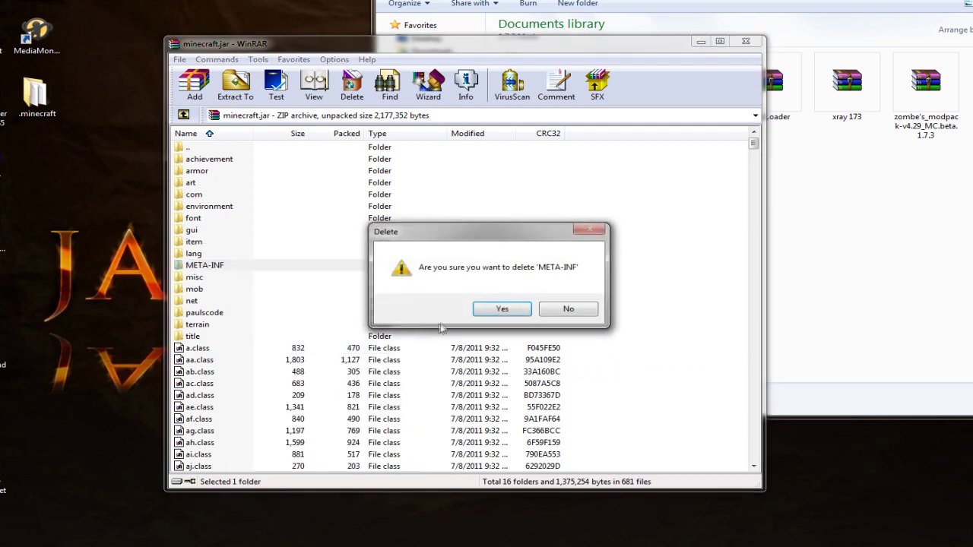
{"action": "left_click", "coordinate": [501, 310]}
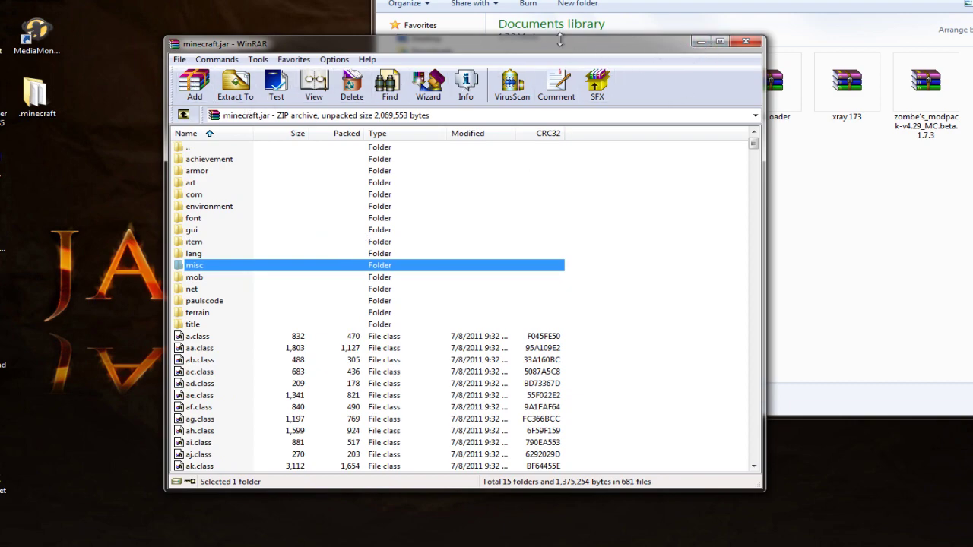
Step: Move the minecraft.jar window aside and open the ModLoader archive from the 1.7.3 Mods folder in WinRAR
{"action": "left_click_drag", "start_coordinate": [560, 47], "coordinate": [314, 0]}
{"action": "left_click", "coordinate": [734, 182]}
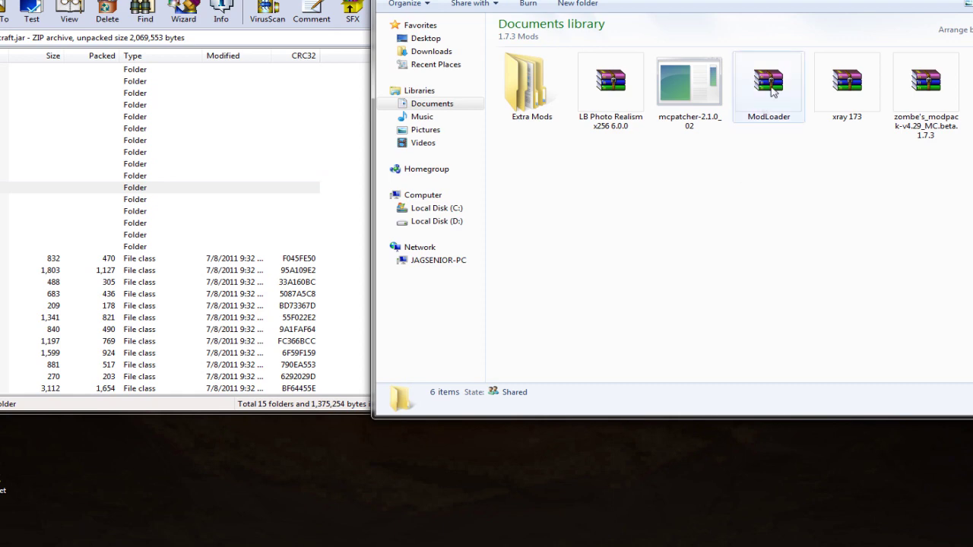
{"action": "right_click", "coordinate": [773, 89]}
{"action": "mouse_move", "coordinate": [820, 145]}
{"action": "left_click", "coordinate": [720, 162]}
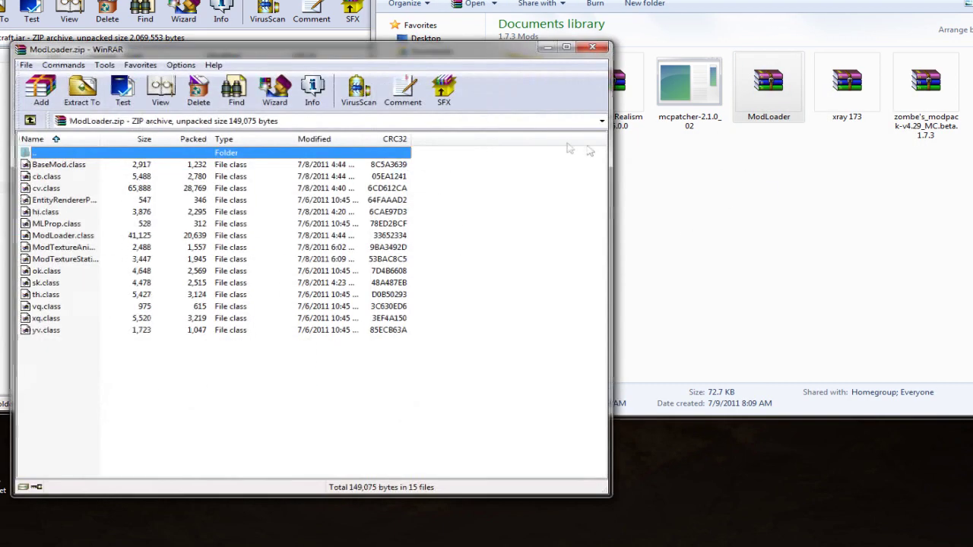
Step: Add all class files from ModLoader.zip to minecraft.jar with the default archive settings, and close the ModLoader archive
{"action": "left_click_drag", "start_coordinate": [407, 57], "coordinate": [747, 1]}
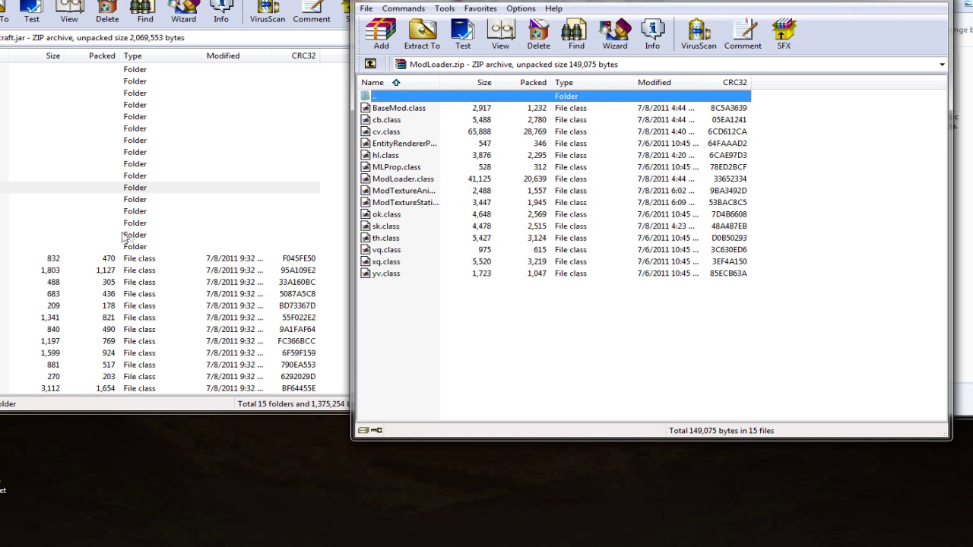
{"action": "left_click", "coordinate": [395, 110]}
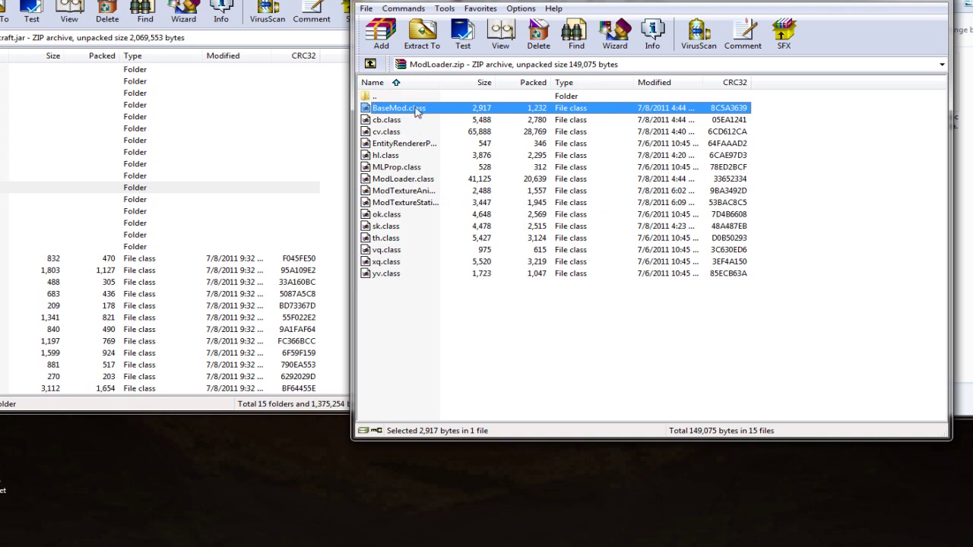
{"action": "left_click", "coordinate": [392, 275], "text": "shift"}
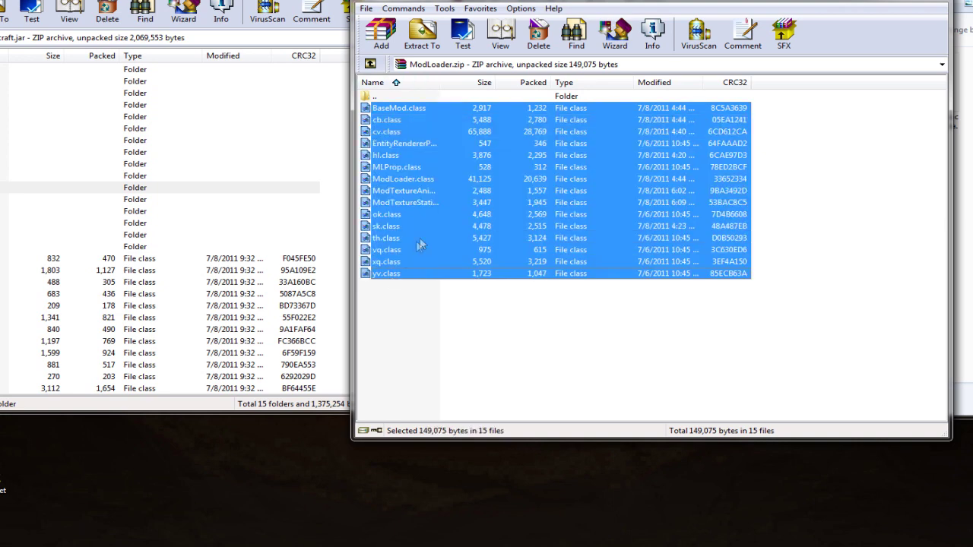
{"action": "left_click_drag", "start_coordinate": [437, 218], "coordinate": [180, 329]}
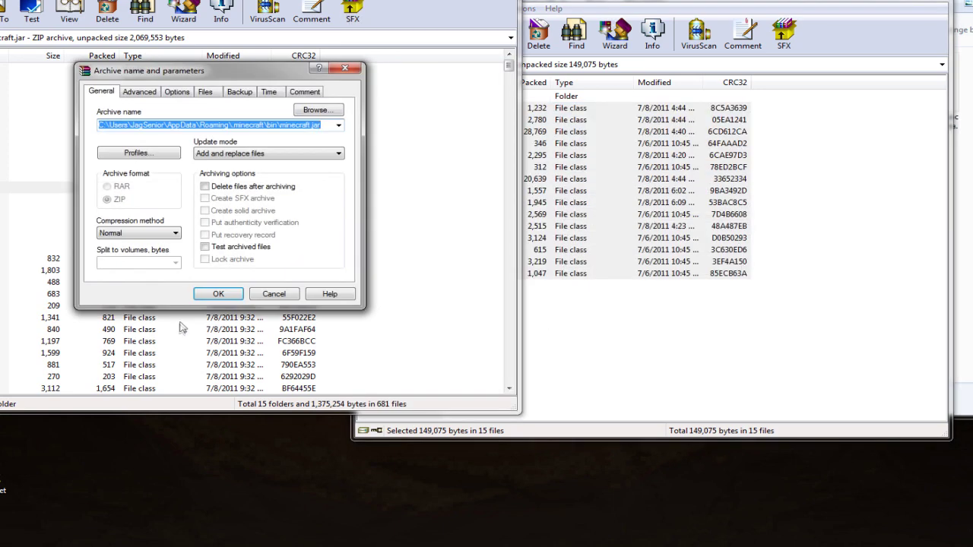
{"action": "left_click", "coordinate": [228, 291]}
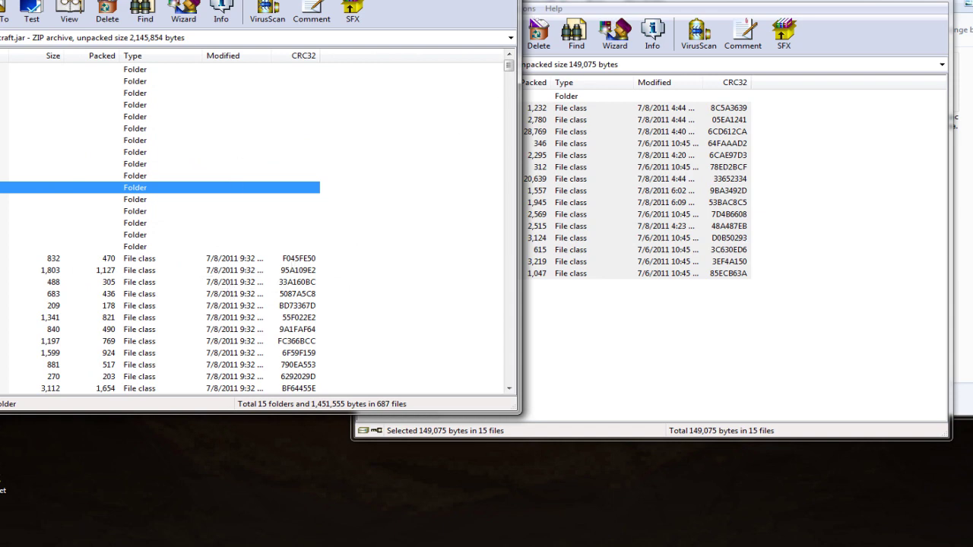
{"action": "left_click", "coordinate": [928, 2]}
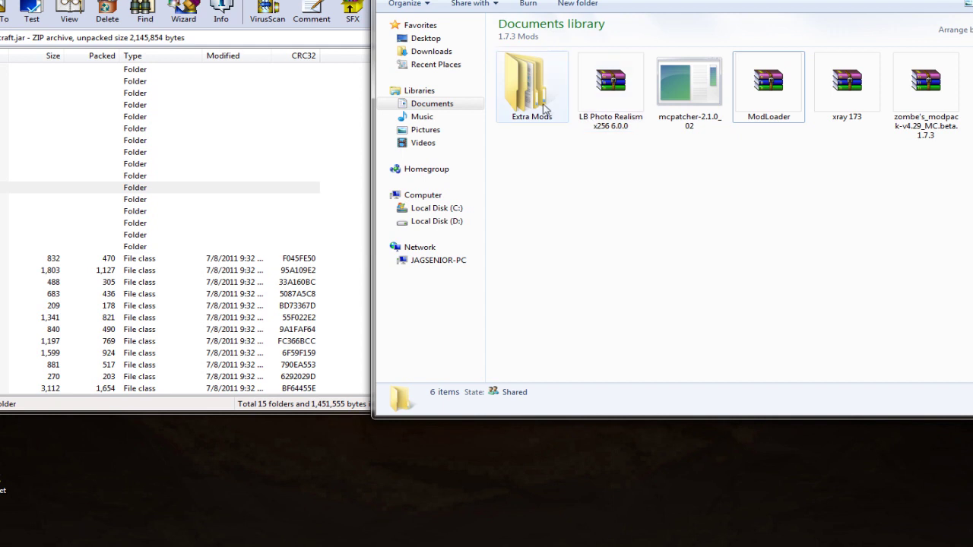
Step: Look inside the Better than Wolves folder within Extra Mods, and return to the 1.7.3 Mods folder
{"action": "double_click", "coordinate": [543, 106]}
{"action": "double_click", "coordinate": [543, 104]}
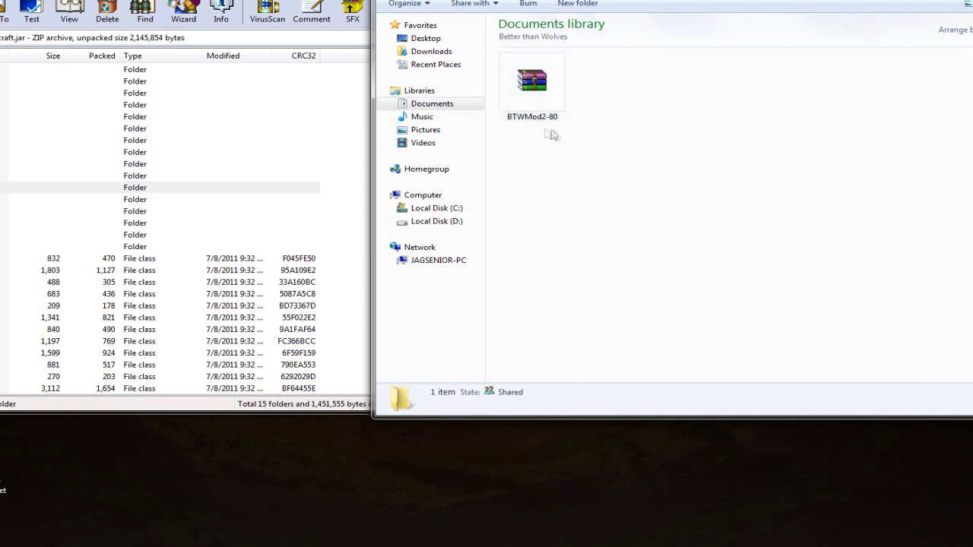
{"action": "key", "text": "BackSpace"}
{"action": "key", "text": "BackSpace"}
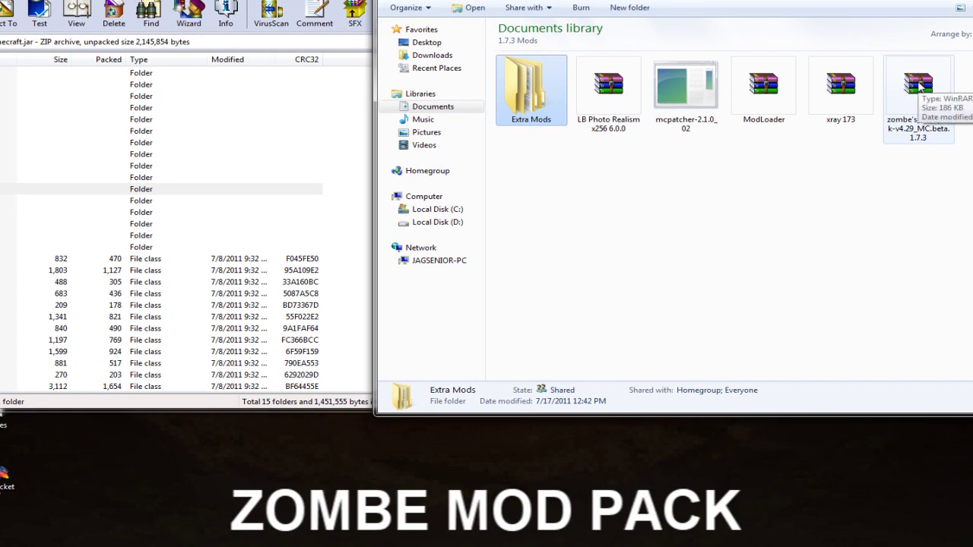
Step: Add all files from the classes folder of the zombe's_modpack-v4.29_MC.beta.1.7.3 archive to minecraft.jar with the default archive settings
{"action": "double_click", "coordinate": [920, 86]}
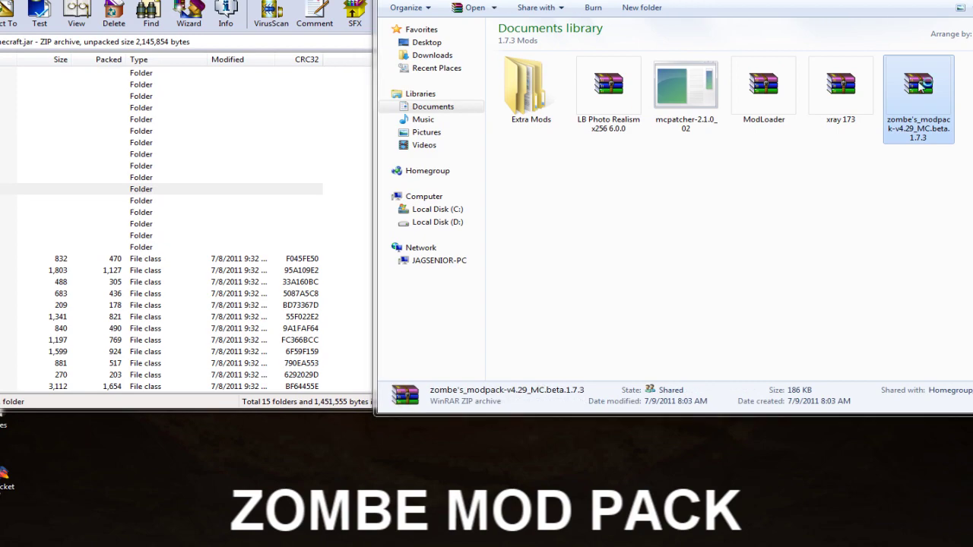
{"action": "left_click_drag", "start_coordinate": [371, 64], "coordinate": [722, 0]}
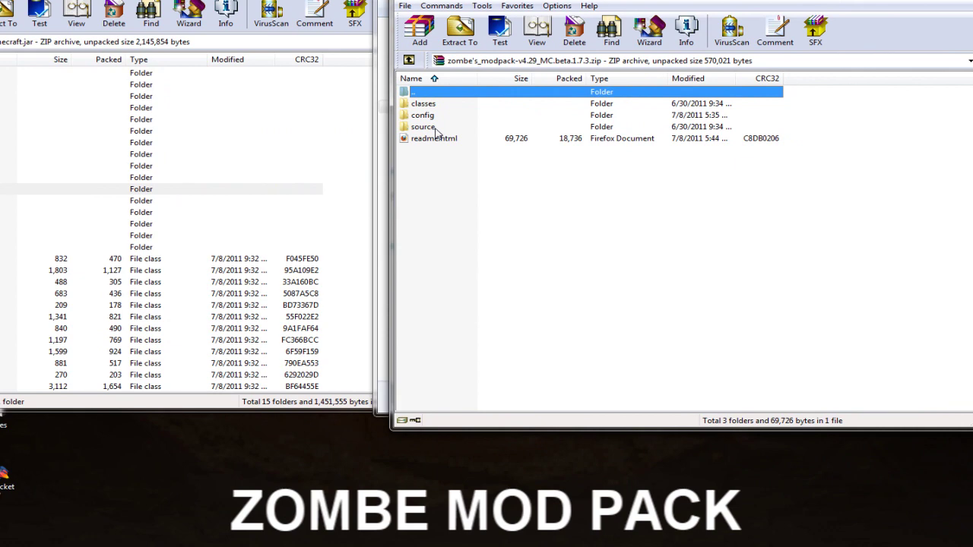
{"action": "double_click", "coordinate": [428, 106]}
{"action": "left_click", "coordinate": [428, 104]}
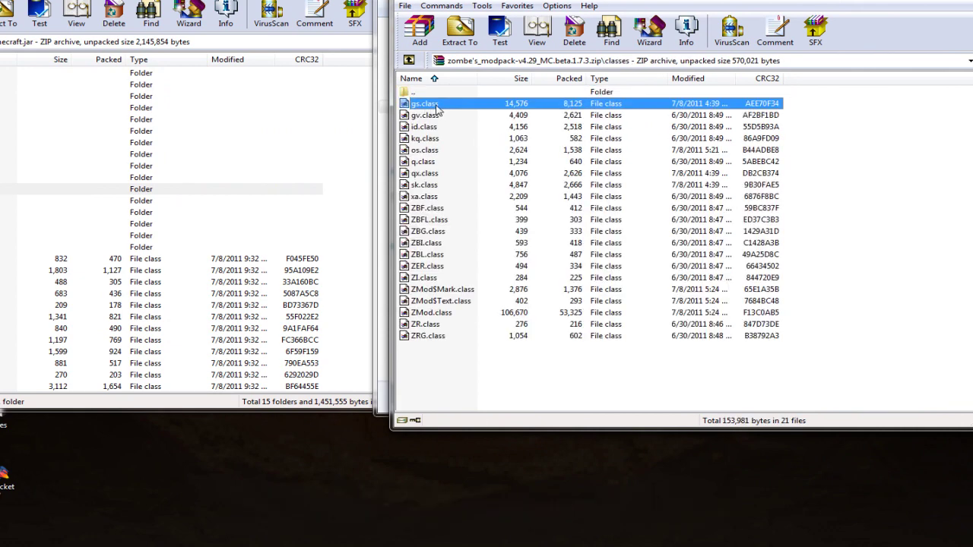
{"action": "left_click", "coordinate": [437, 337], "text": "shift"}
{"action": "left_click_drag", "start_coordinate": [486, 231], "coordinate": [165, 347]}
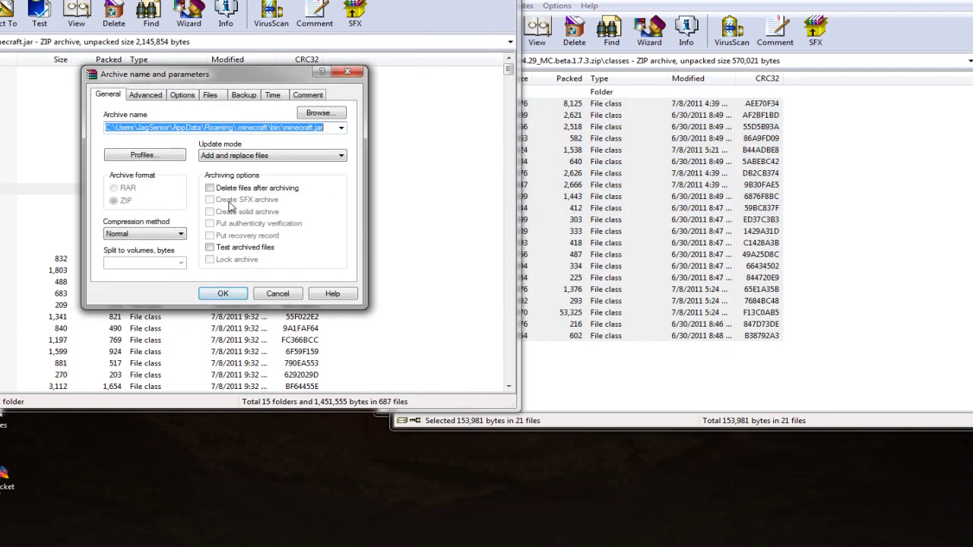
{"action": "left_click", "coordinate": [228, 294]}
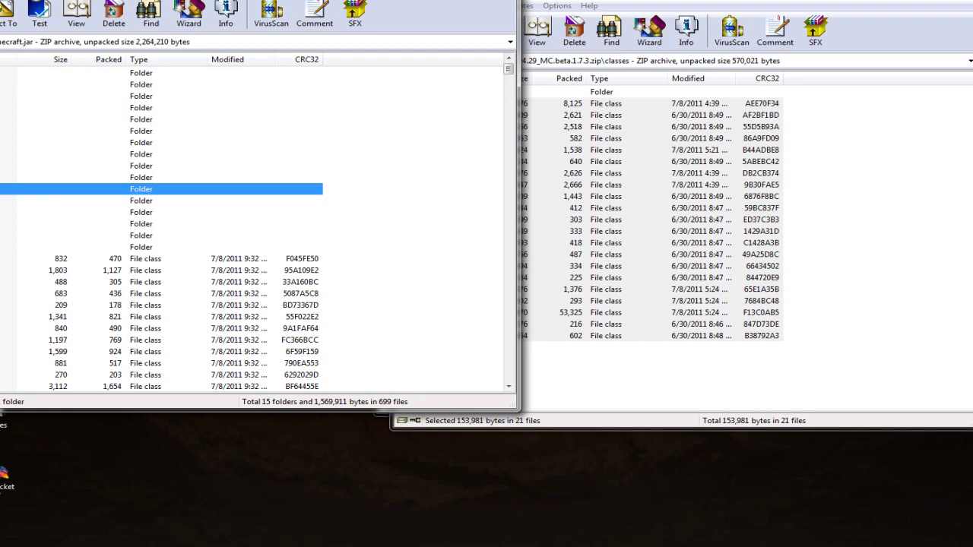
Step: Close the minecraft.jar window and the Zombe modpack archive window
{"action": "left_click", "coordinate": [449, 0]}
{"action": "left_click", "coordinate": [868, 158]}
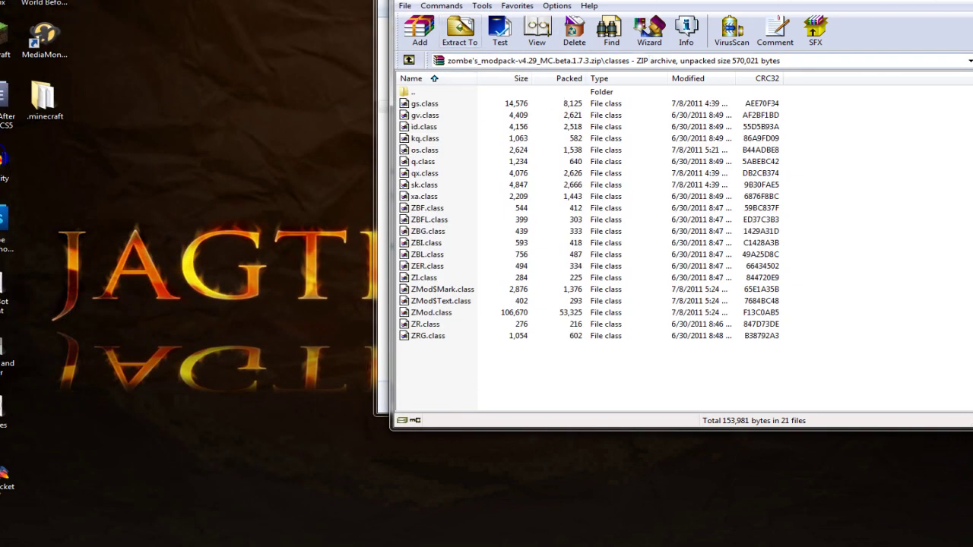
{"action": "left_click", "coordinate": [939, 5]}
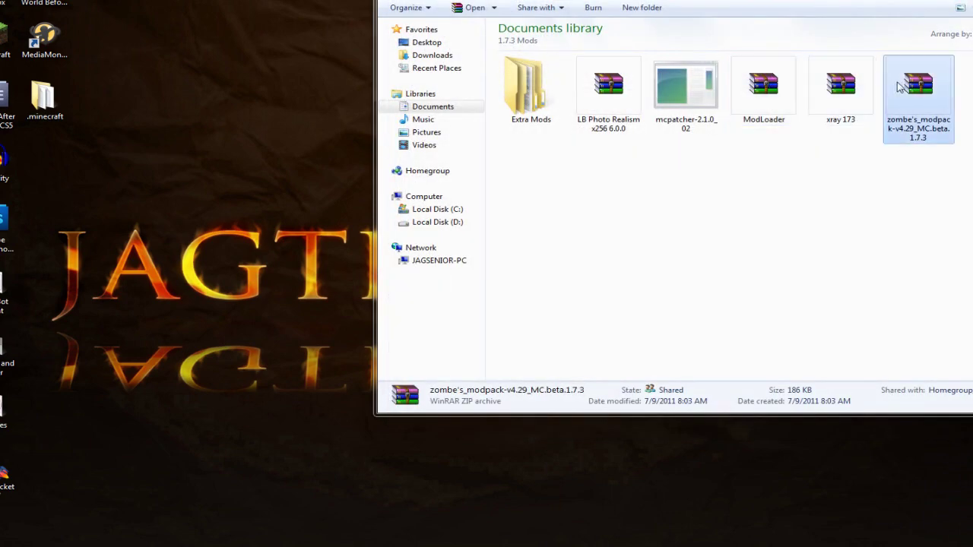
Step: Reopen the Zombe modpack archive, move its window aside, and open its config folder
{"action": "double_click", "coordinate": [912, 83]}
{"action": "left_click_drag", "start_coordinate": [364, 84], "coordinate": [736, 21]}
{"action": "left_click", "coordinate": [480, 135]}
{"action": "left_click", "coordinate": [475, 146]}
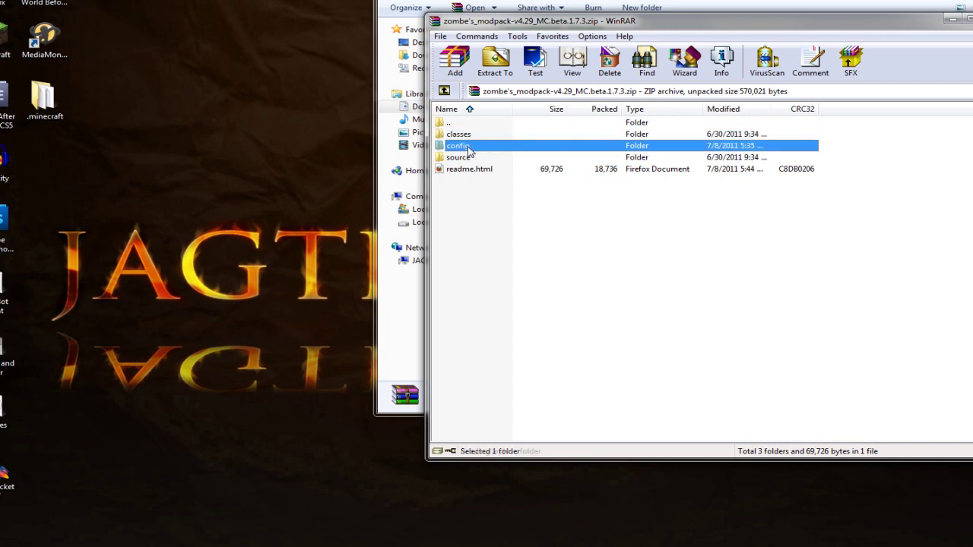
{"action": "double_click", "coordinate": [476, 145]}
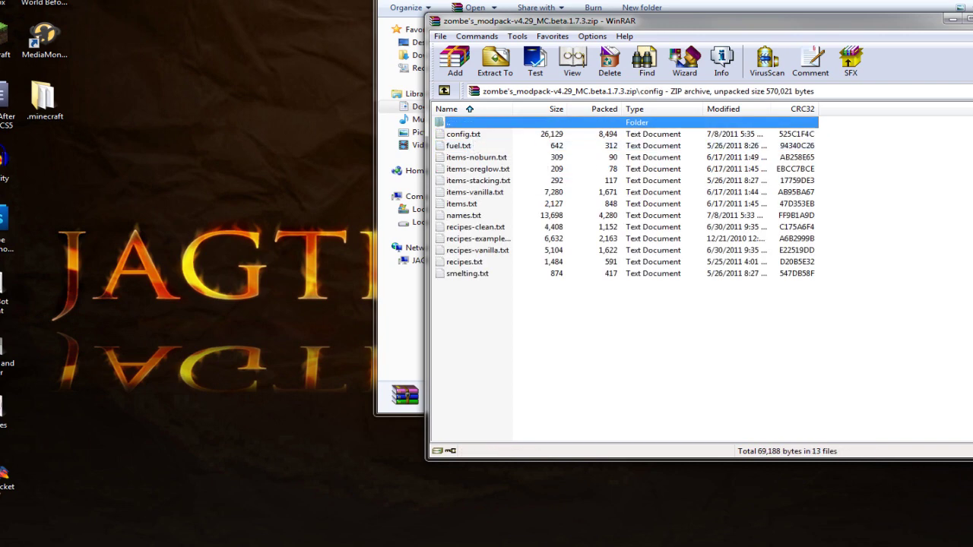
Step: Switch to the bin folder window, go up to .minecraft, and create a folder named mods there
{"action": "mouse_move", "coordinate": [119, 537]}
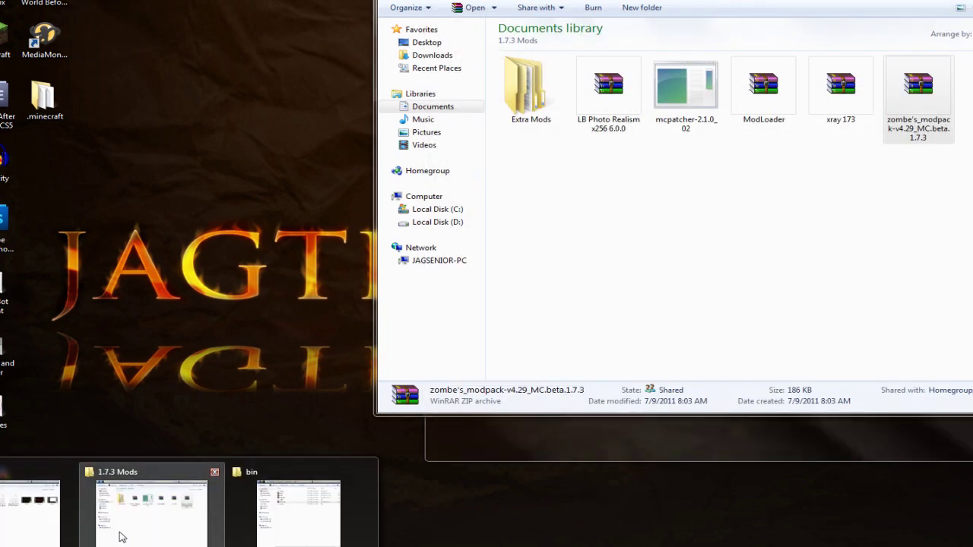
{"action": "mouse_move", "coordinate": [307, 535]}
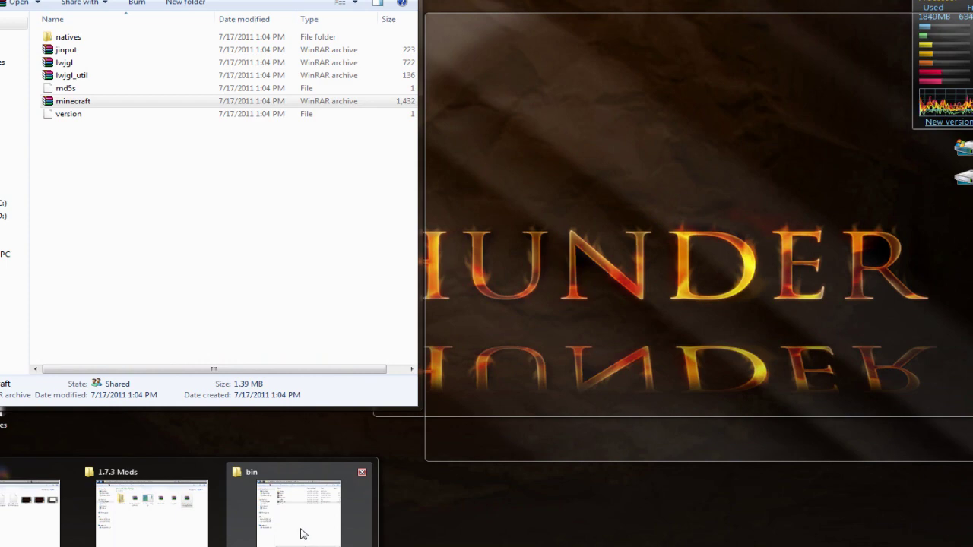
{"action": "left_click", "coordinate": [301, 534]}
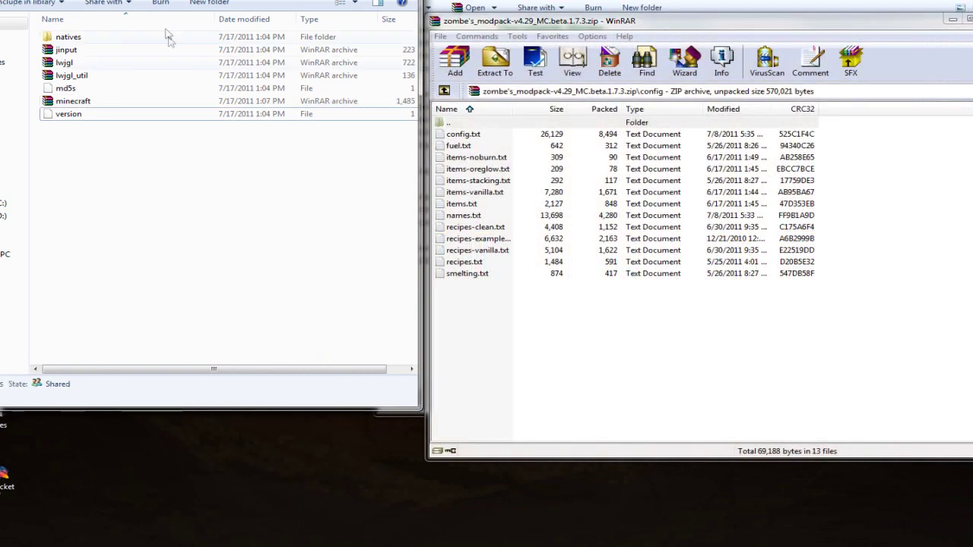
{"action": "left_click_drag", "start_coordinate": [122, 0], "coordinate": [182, 21]}
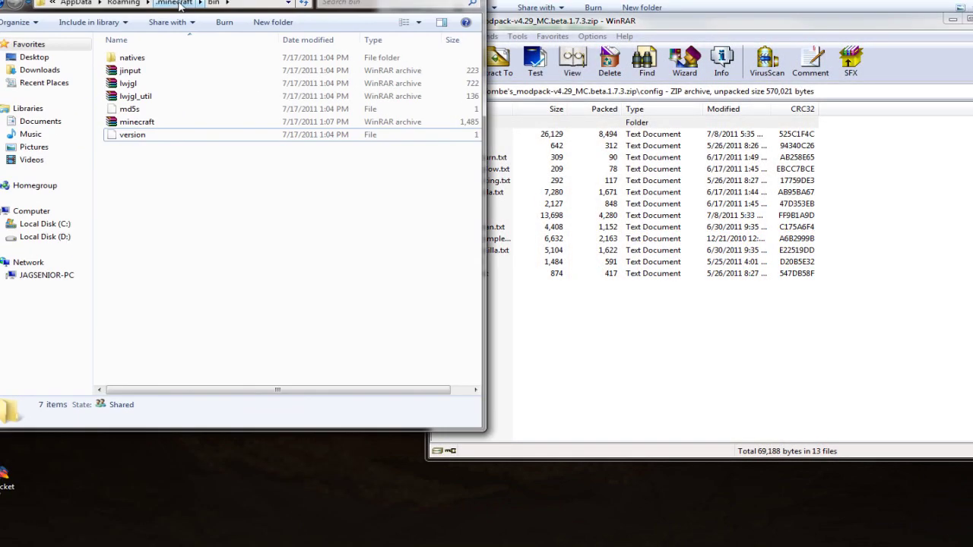
{"action": "left_click", "coordinate": [181, 3]}
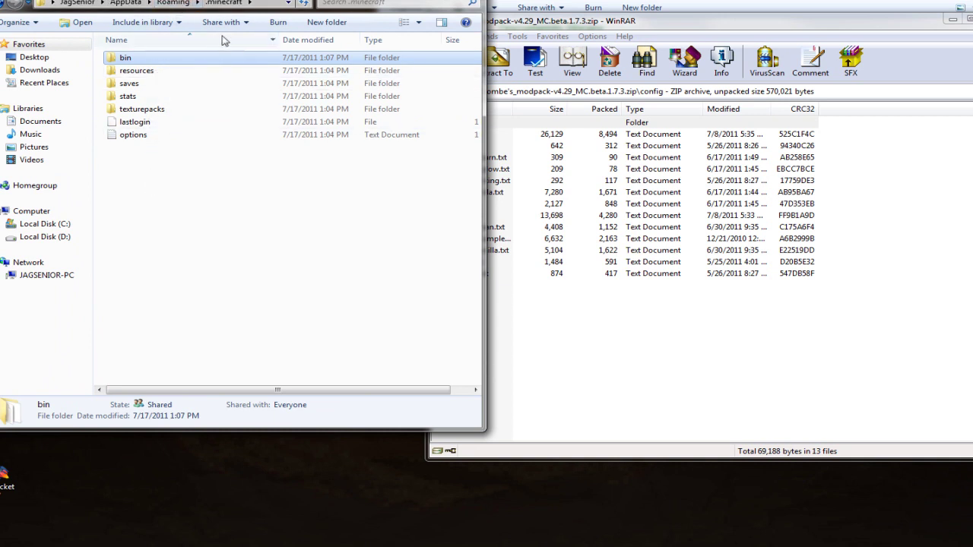
{"action": "left_click", "coordinate": [327, 22]}
{"action": "type", "text": "mods"}
{"action": "key", "text": "Return"}
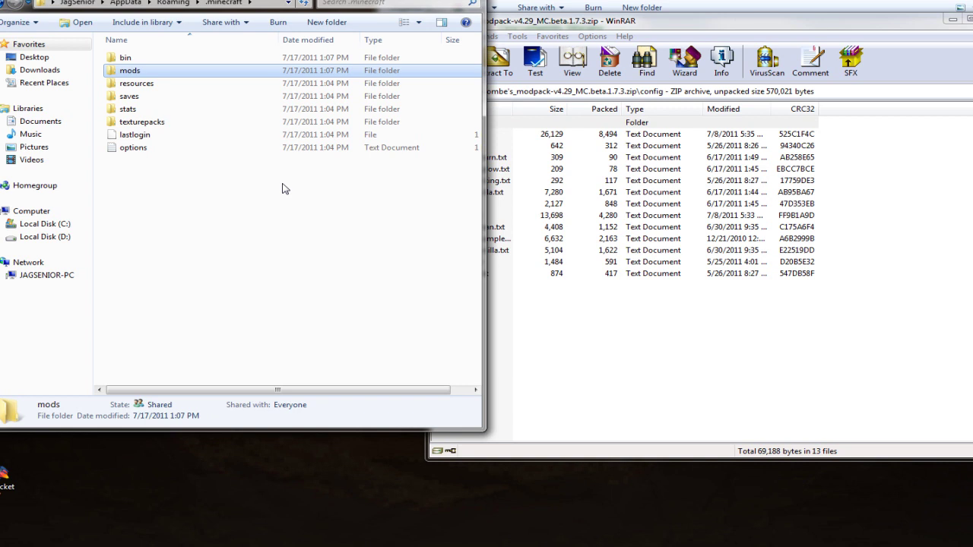
Step: Create a folder named zombe inside the mods folder and open it
{"action": "double_click", "coordinate": [131, 71]}
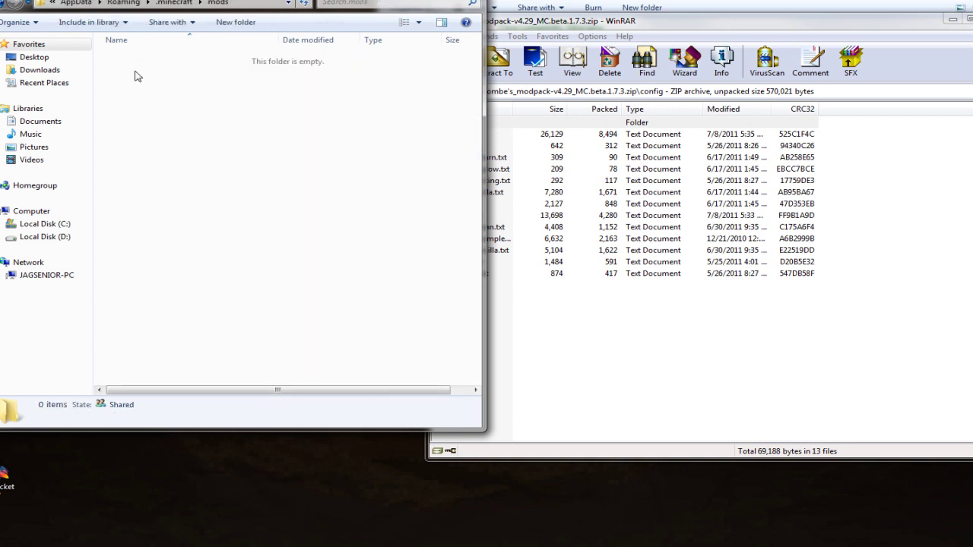
{"action": "left_click", "coordinate": [233, 23]}
{"action": "type", "text": "zombe"}
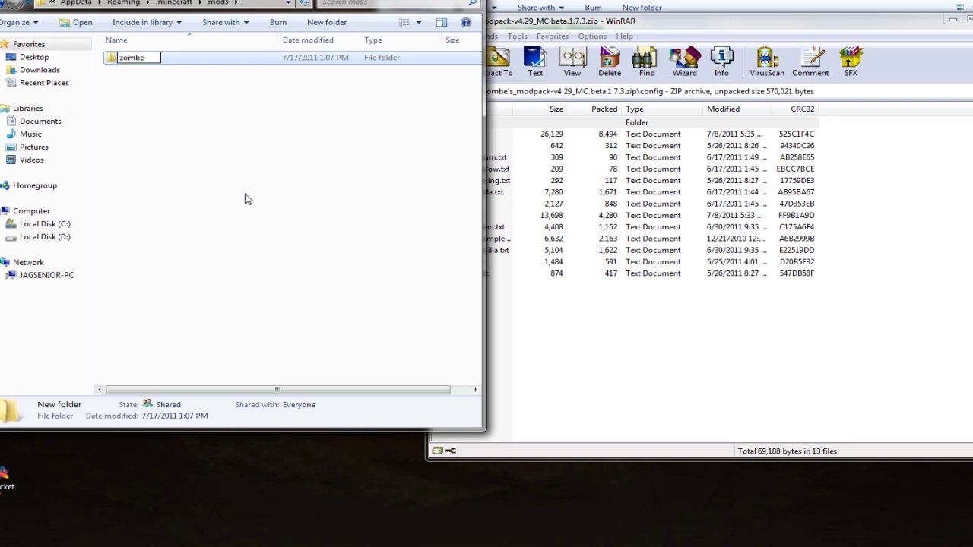
{"action": "key", "text": "Return"}
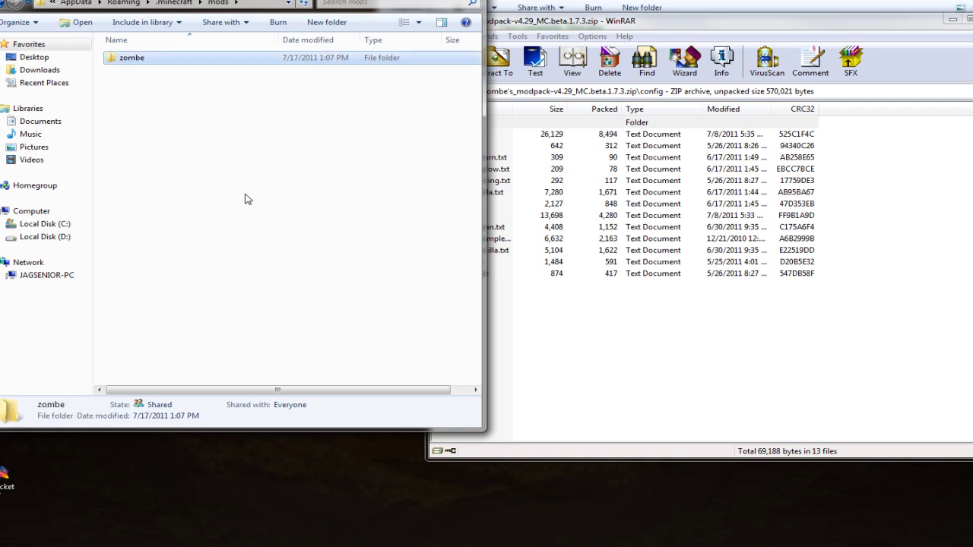
{"action": "double_click", "coordinate": [139, 65]}
Step: Copy all text files from the modpack's config folder into the mods\zombe folder, and close both windows
{"action": "left_click", "coordinate": [671, 318]}
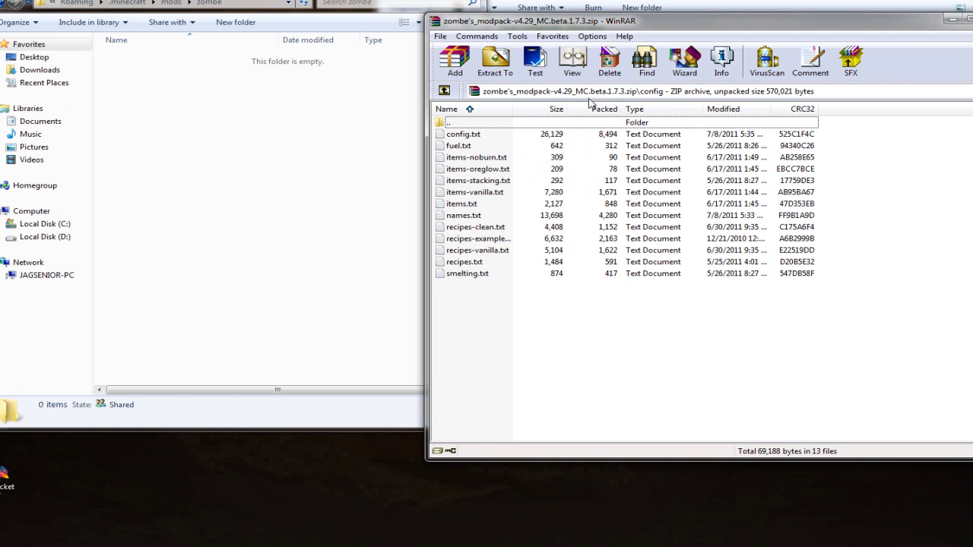
{"action": "left_click", "coordinate": [475, 136]}
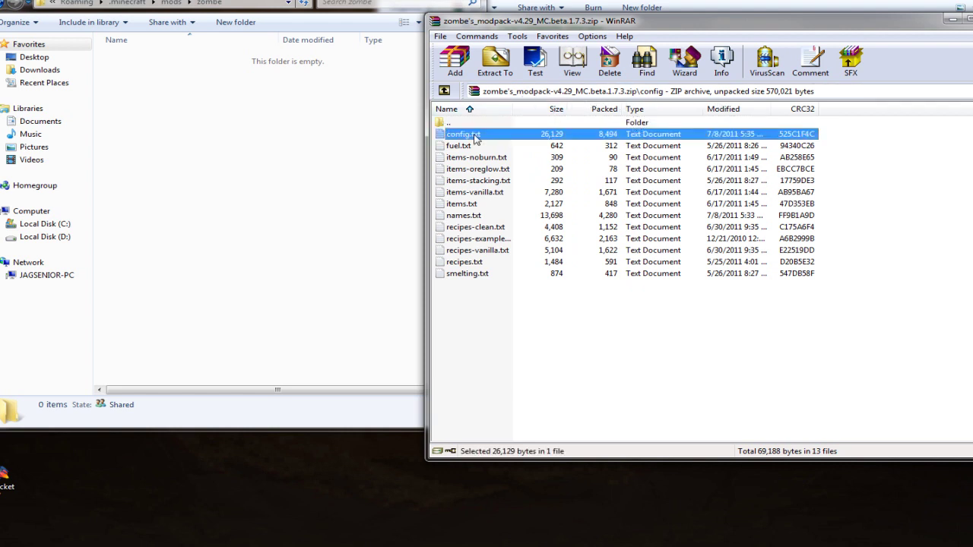
{"action": "left_click", "coordinate": [472, 275], "text": "ctrl"}
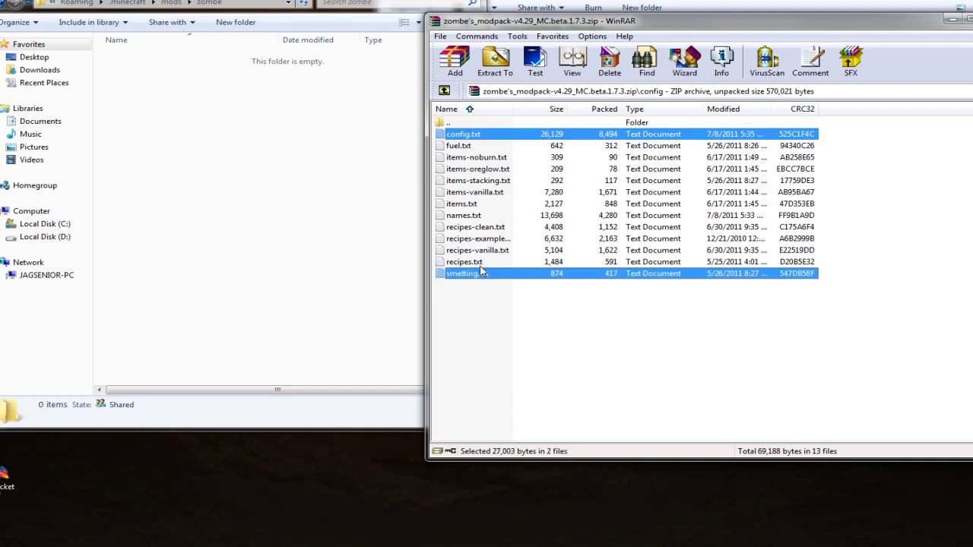
{"action": "left_click", "coordinate": [489, 302]}
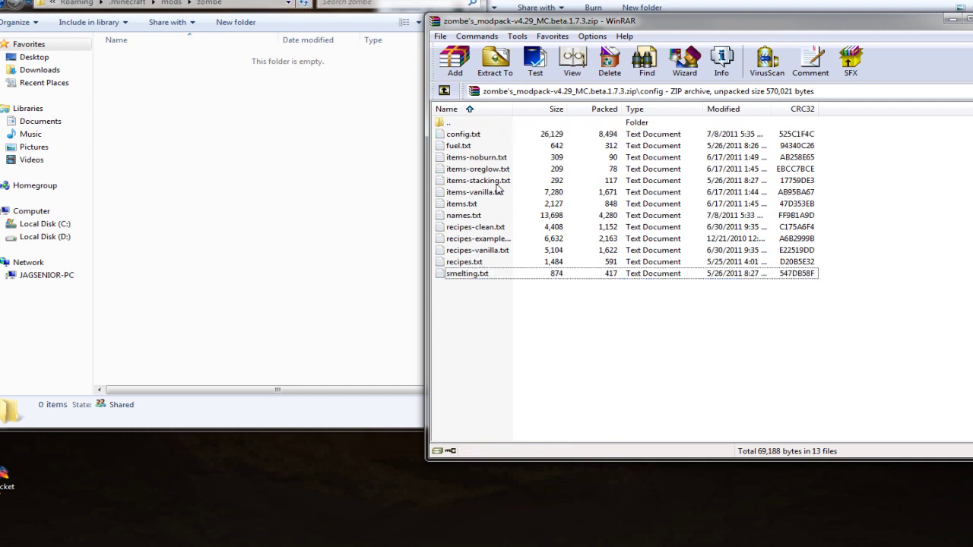
{"action": "left_click", "coordinate": [467, 137]}
{"action": "left_click", "coordinate": [473, 274], "text": "shift"}
{"action": "left_click_drag", "start_coordinate": [484, 273], "coordinate": [230, 232]}
{"action": "left_click", "coordinate": [231, 241]}
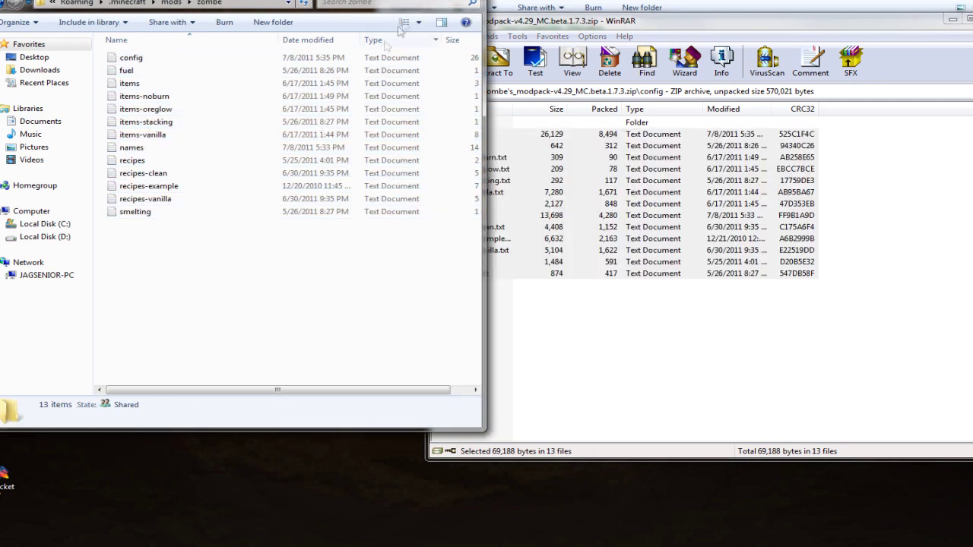
{"action": "left_click", "coordinate": [467, 1]}
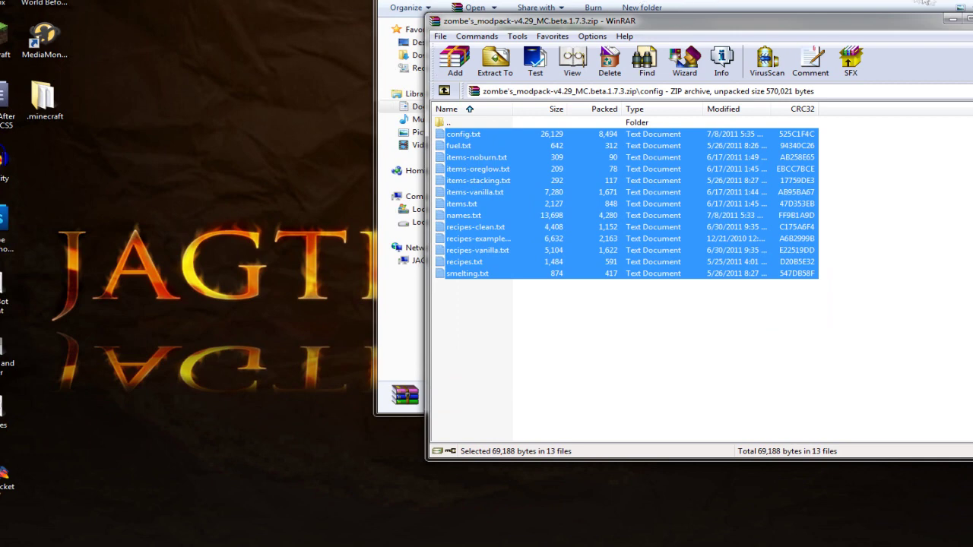
{"action": "left_click", "coordinate": [953, 19]}
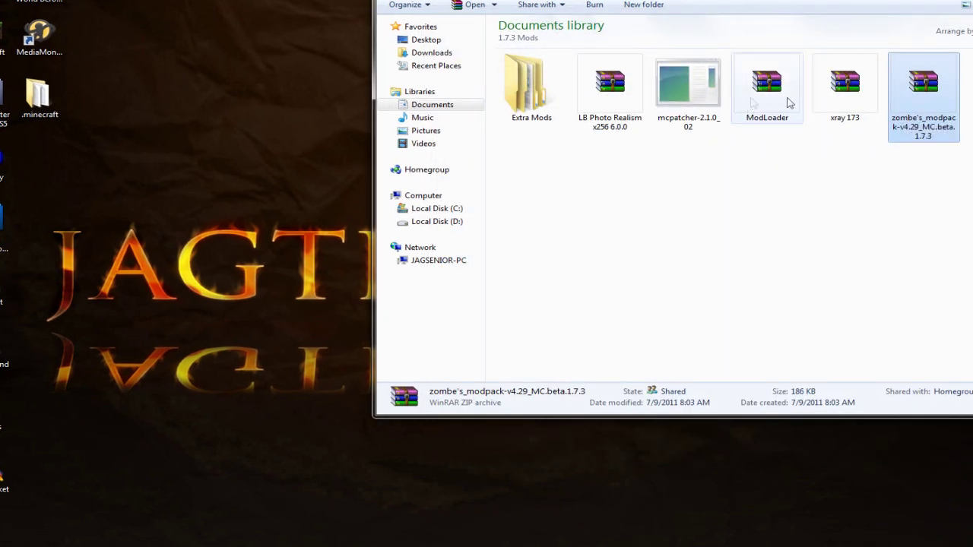
{"action": "left_click", "coordinate": [235, 546]}
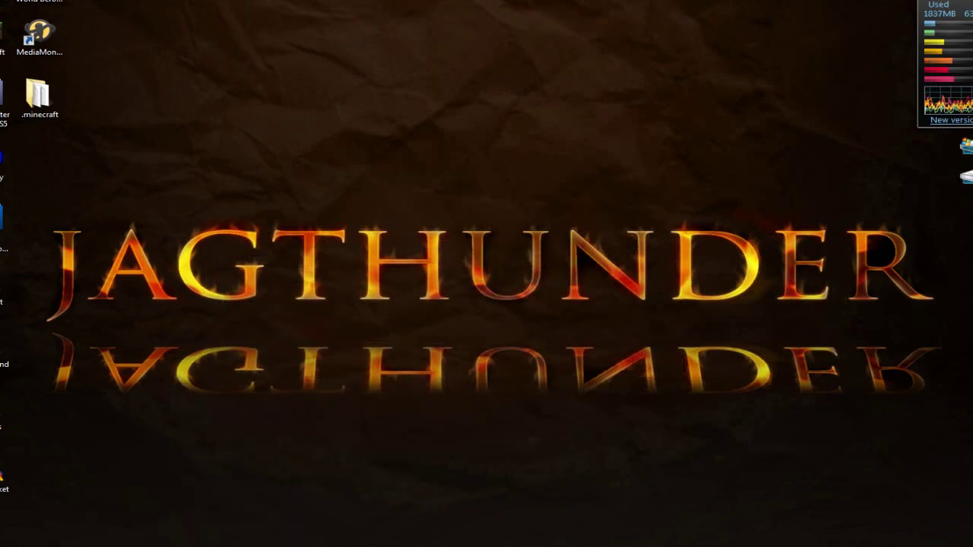
{"action": "mouse_move", "coordinate": [76, 544]}
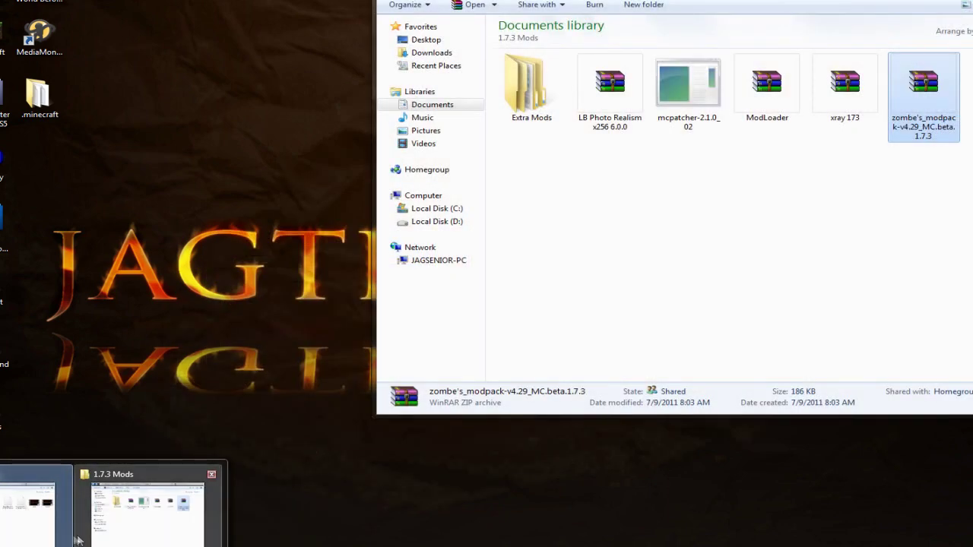
Step: Open the AppData\Roaming folder through the Run dialog, move its window aside, and enter the .minecraft folder
{"action": "key", "text": "super"}
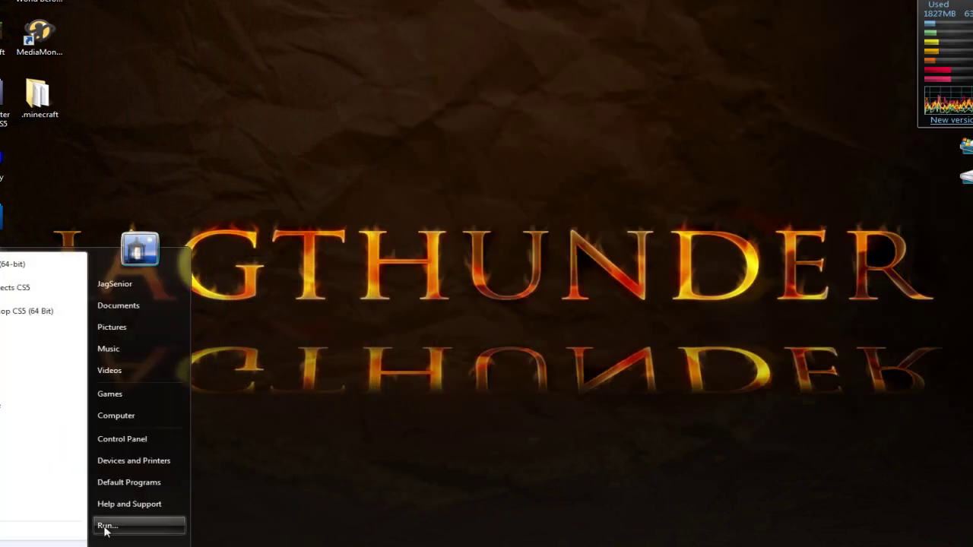
{"action": "left_click", "coordinate": [130, 525]}
{"action": "left_click", "coordinate": [36, 543]}
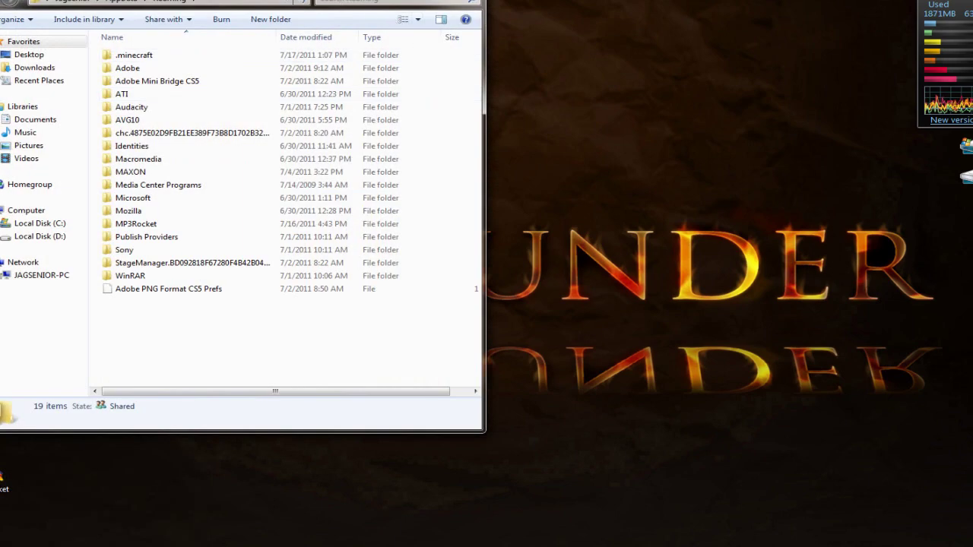
{"action": "left_click_drag", "start_coordinate": [184, 14], "coordinate": [523, 14]}
{"action": "double_click", "coordinate": [479, 58]}
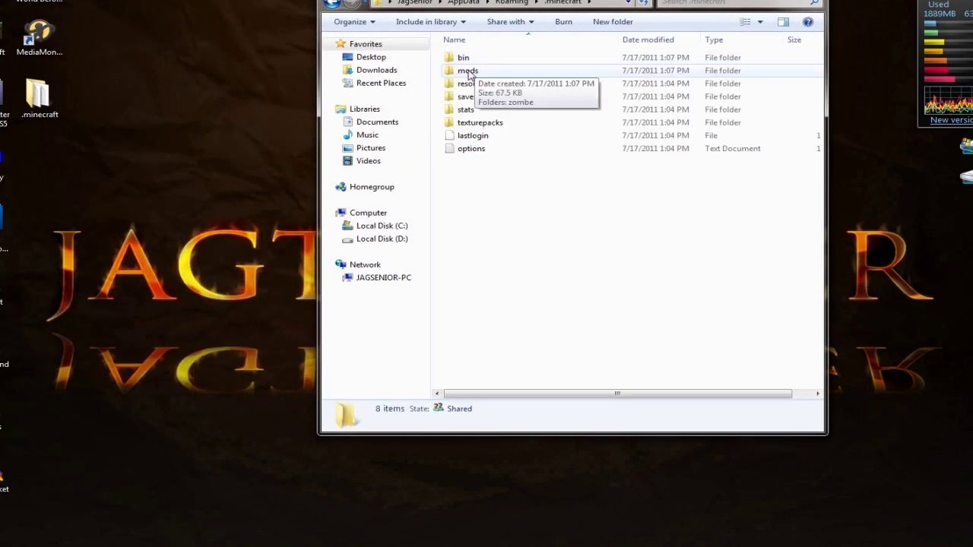
Step: Go into the mods\zombe folder, open the config text file in Notepad and reposition its window
{"action": "double_click", "coordinate": [464, 69]}
{"action": "left_click", "coordinate": [470, 61]}
{"action": "double_click", "coordinate": [470, 61]}
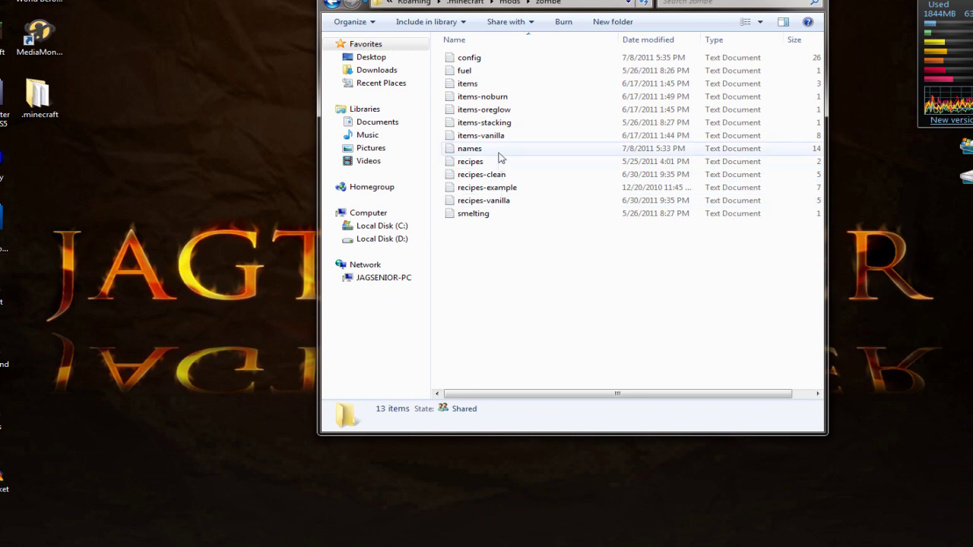
{"action": "double_click", "coordinate": [471, 58]}
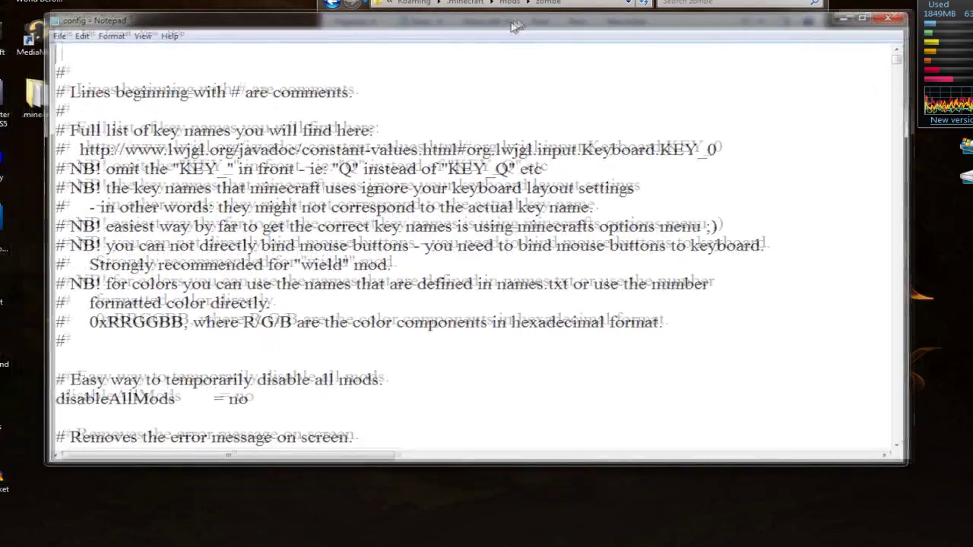
{"action": "left_click_drag", "start_coordinate": [514, 27], "coordinate": [547, 0]}
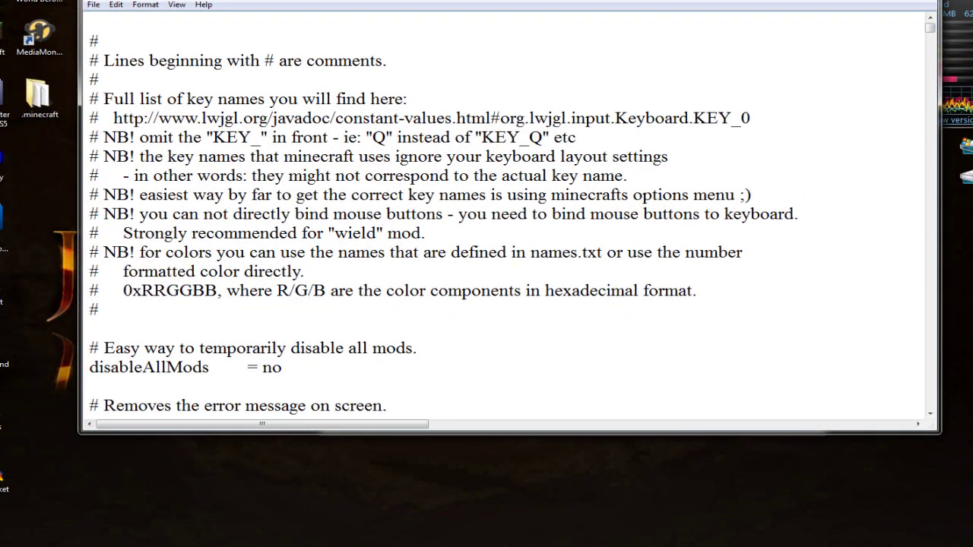
Step: Enable the build mod by removing the # before modBuildEnabled in the Classic Building section
{"action": "scroll", "coordinate": [502, 212], "scroll_direction": "down", "scroll_amount": 6}
{"action": "scroll", "coordinate": [502, 213], "scroll_direction": "down", "scroll_amount": 6}
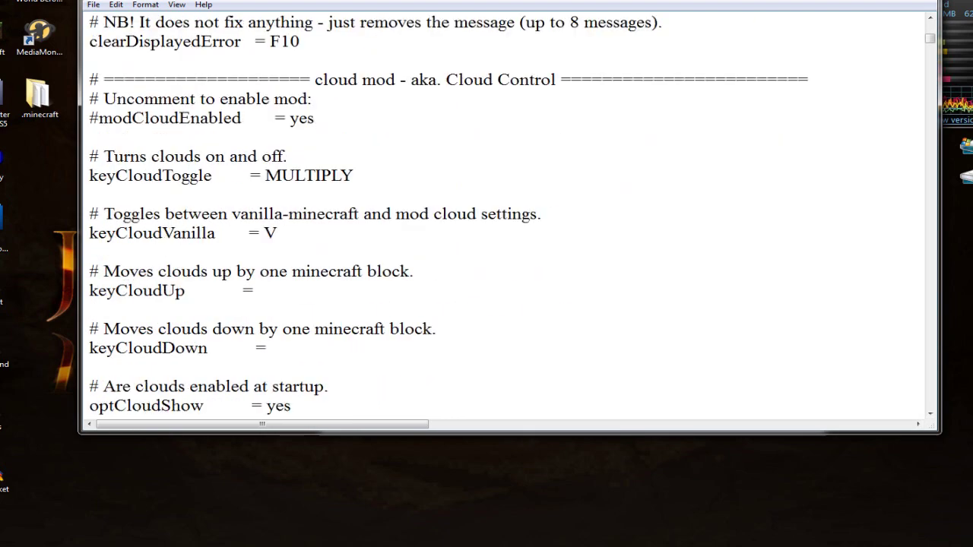
{"action": "scroll", "coordinate": [501, 213], "scroll_direction": "down", "scroll_amount": 11}
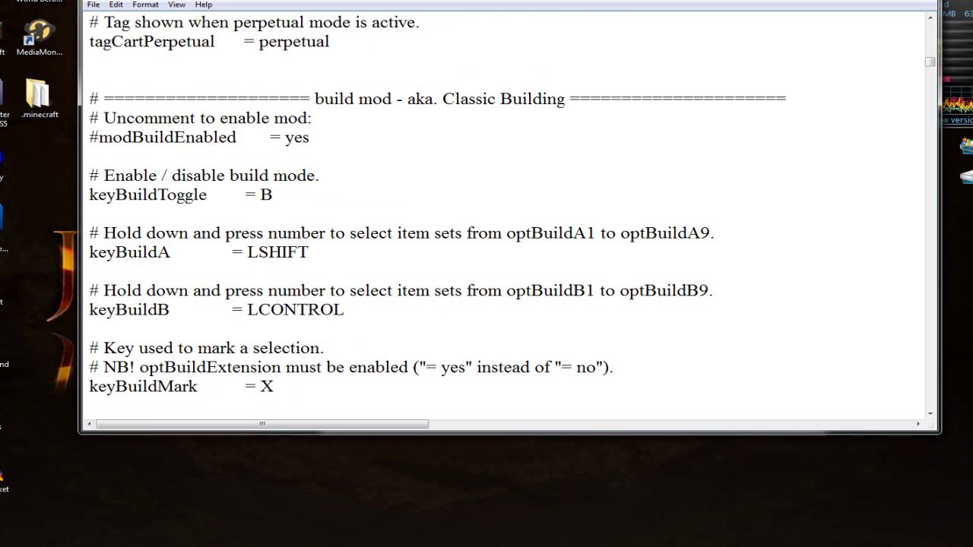
{"action": "scroll", "coordinate": [501, 213], "scroll_direction": "down", "scroll_amount": 2}
{"action": "scroll", "coordinate": [502, 213], "scroll_direction": "up", "scroll_amount": 2}
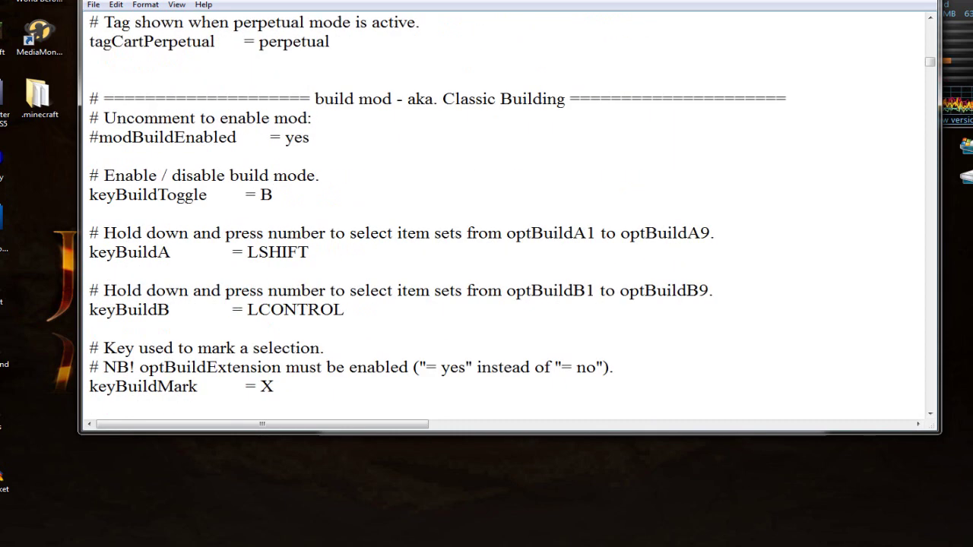
{"action": "scroll", "coordinate": [501, 213], "scroll_direction": "up", "scroll_amount": 1}
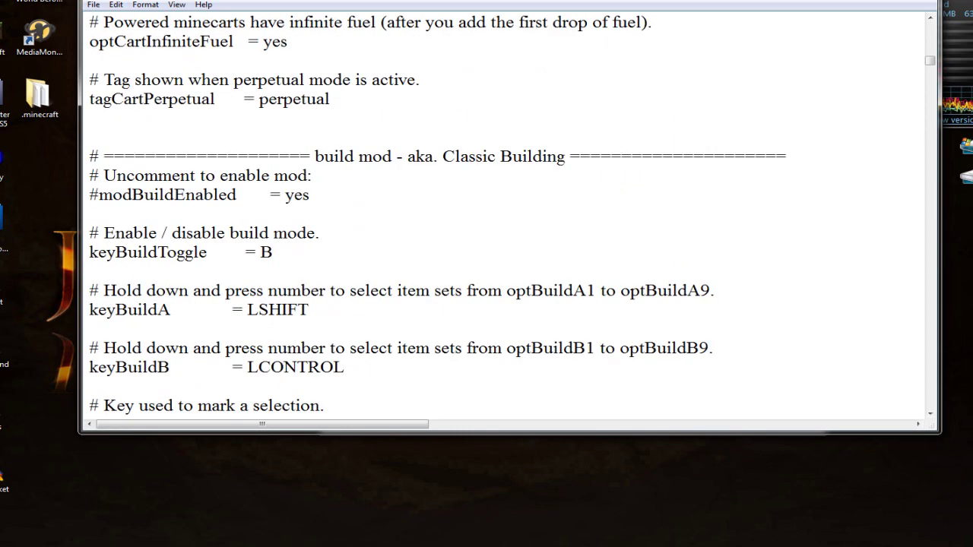
{"action": "left_click", "coordinate": [99, 195]}
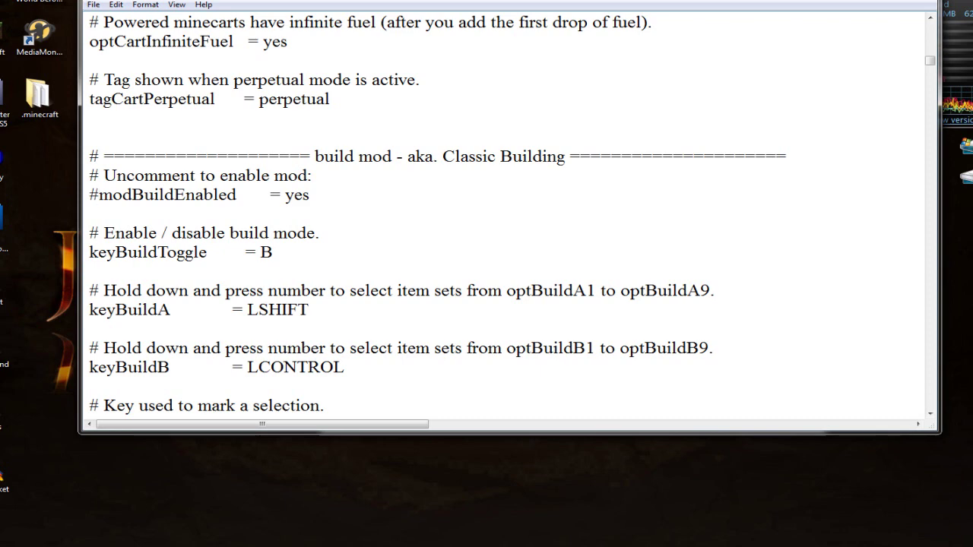
{"action": "key", "text": "BackSpace"}
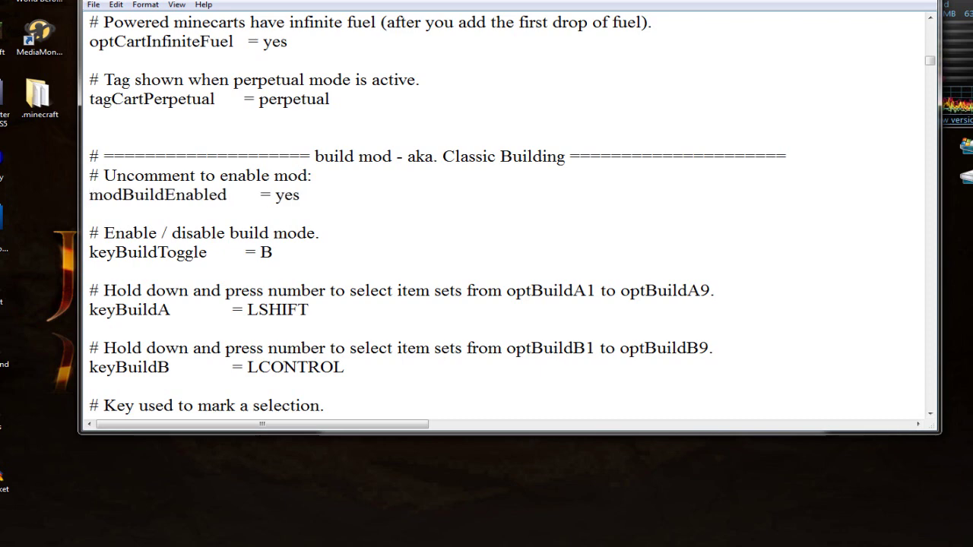
Step: Set optBuildDigSpeed, the digging speed in build mode, to 5.0
{"action": "scroll", "coordinate": [501, 213], "scroll_direction": "down", "scroll_amount": 6}
{"action": "scroll", "coordinate": [501, 213], "scroll_direction": "up", "scroll_amount": 4}
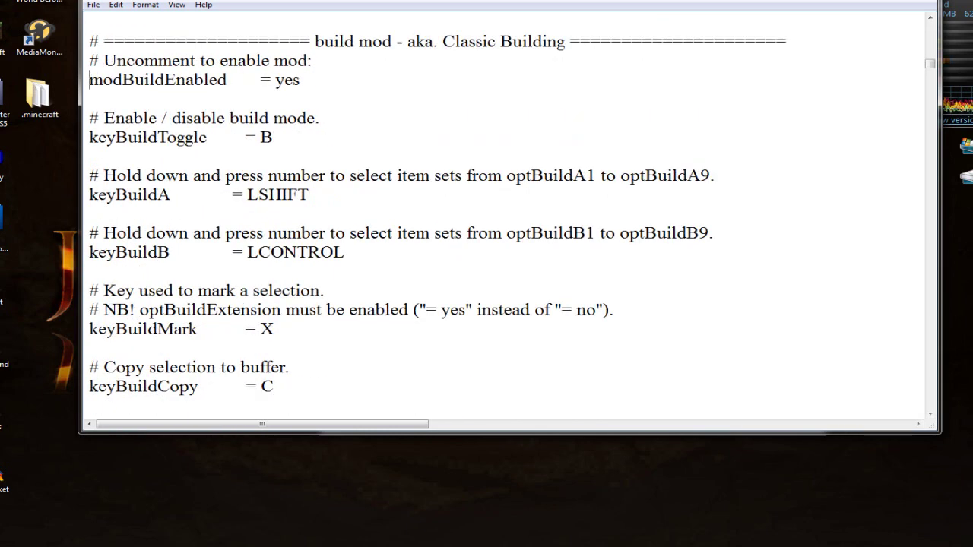
{"action": "scroll", "coordinate": [502, 213], "scroll_direction": "down", "scroll_amount": 2}
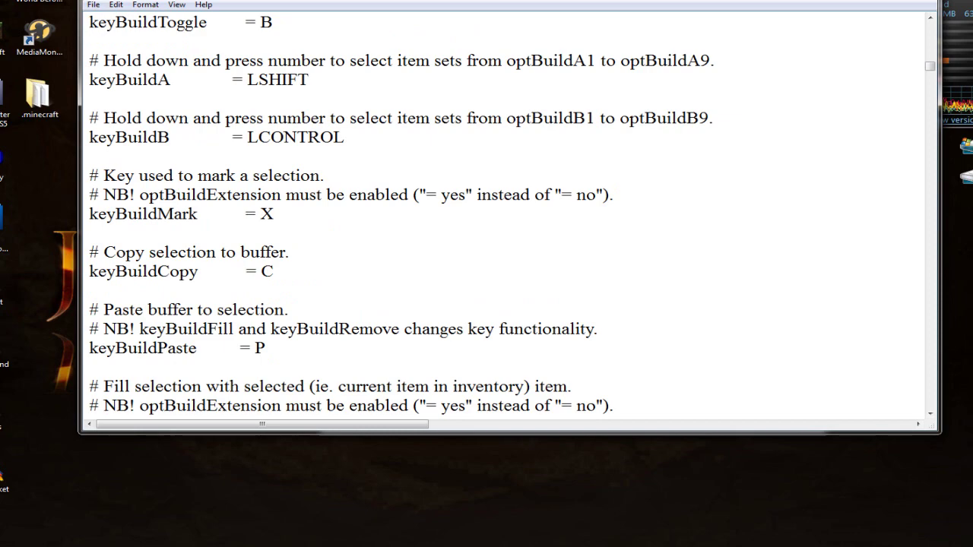
{"action": "scroll", "coordinate": [502, 212], "scroll_direction": "down", "scroll_amount": 10}
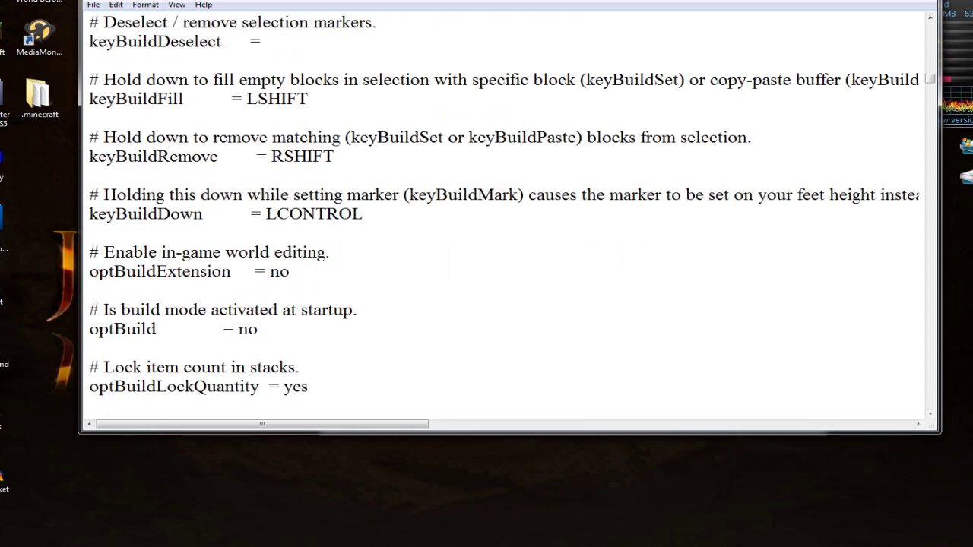
{"action": "scroll", "coordinate": [502, 213], "scroll_direction": "down", "scroll_amount": 1}
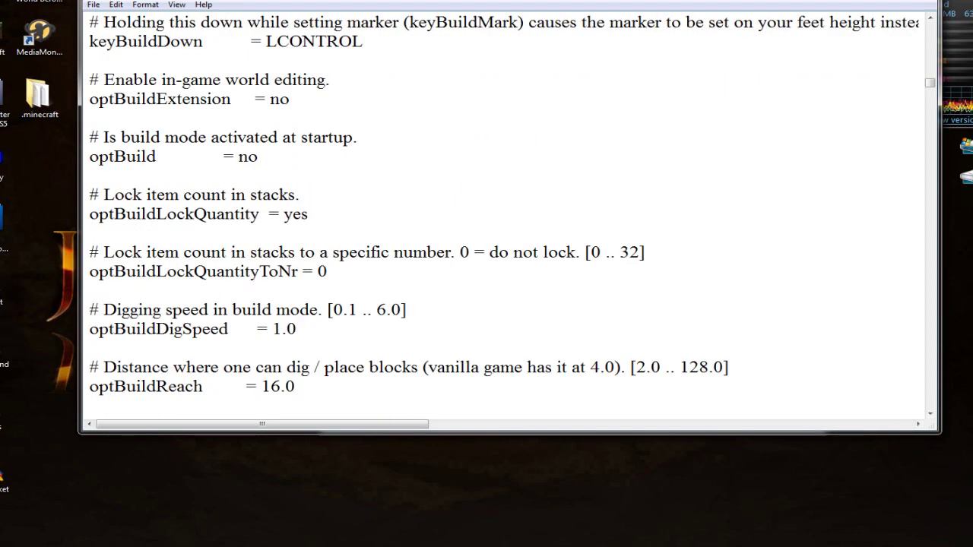
{"action": "left_click_drag", "start_coordinate": [282, 330], "coordinate": [267, 329]}
{"action": "type", "text": "5"}
Step: Enable the fly mod by removing the # before modFlyEnabled in the Flying section
{"action": "scroll", "coordinate": [502, 221], "scroll_direction": "down", "scroll_amount": 4}
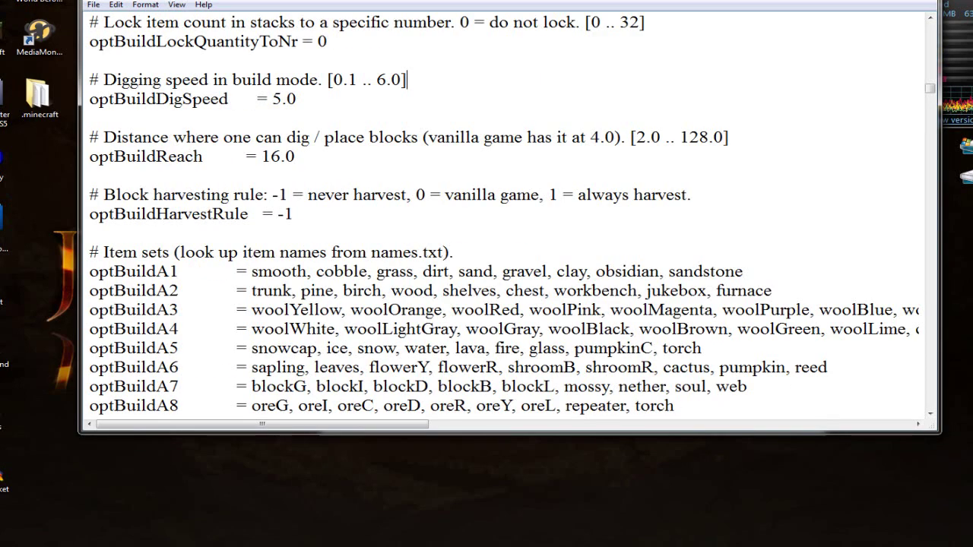
{"action": "scroll", "coordinate": [501, 220], "scroll_direction": "down", "scroll_amount": 12}
{"action": "scroll", "coordinate": [501, 220], "scroll_direction": "down", "scroll_amount": 6}
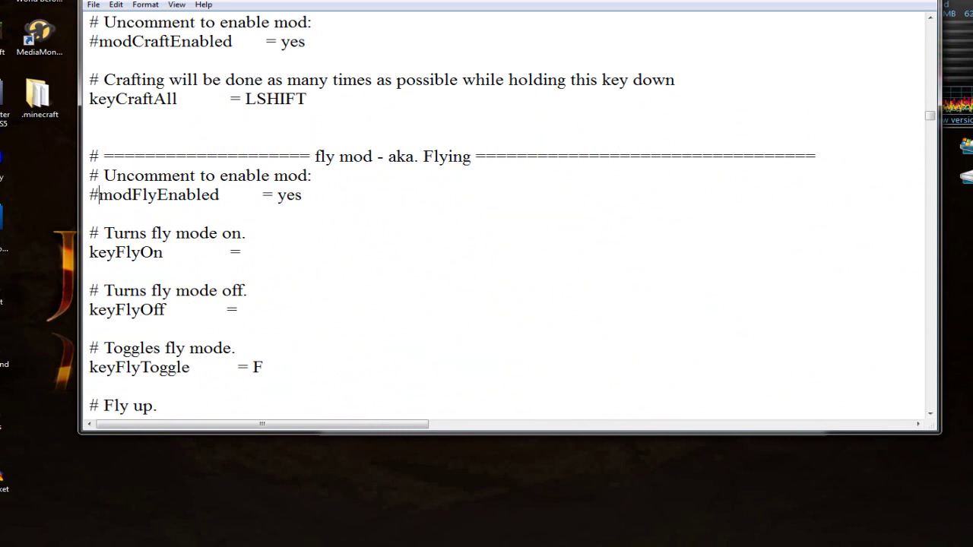
{"action": "key", "text": "BackSpace"}
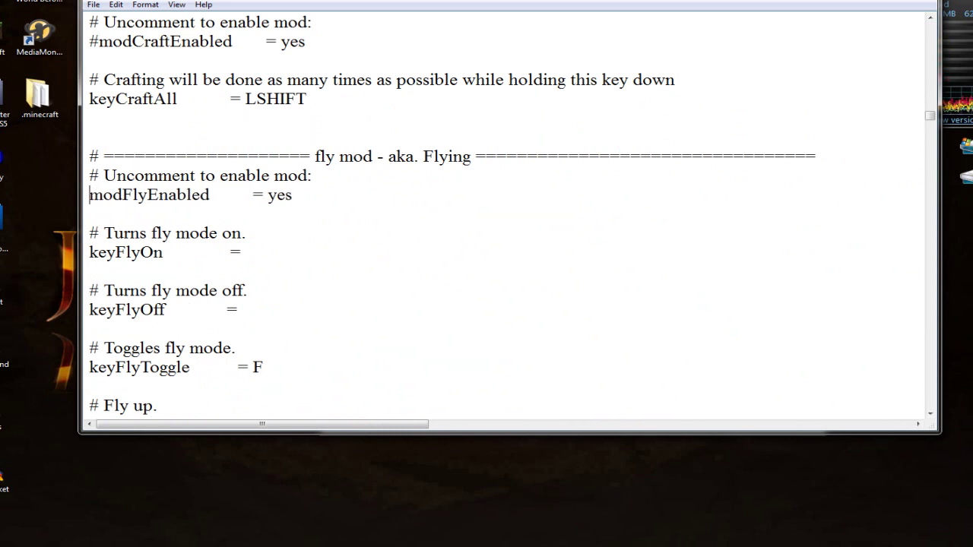
Step: Change the fly mode toggle key, keyFlyToggle, to P
{"action": "scroll", "coordinate": [505, 220], "scroll_direction": "down", "scroll_amount": 2}
{"action": "left_click_drag", "start_coordinate": [253, 251], "coordinate": [263, 252]}
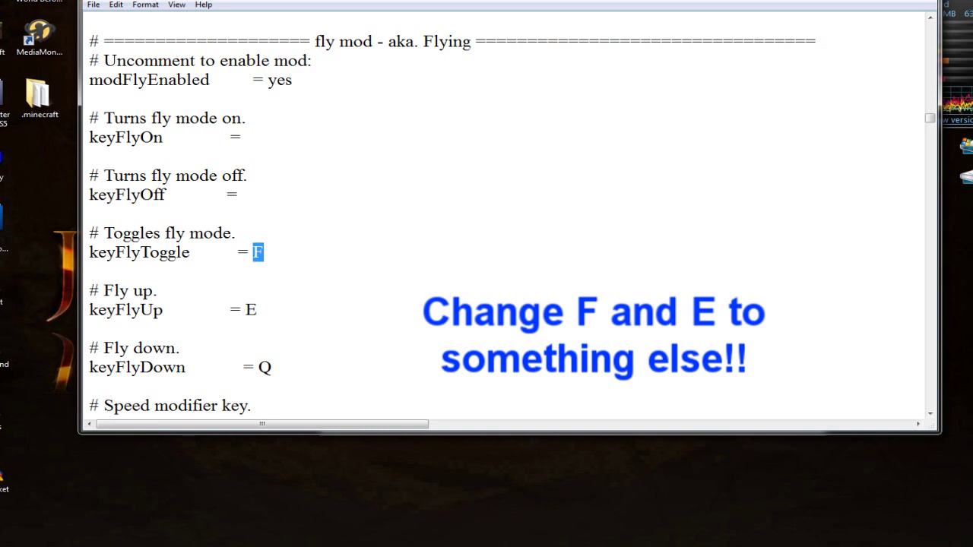
{"action": "type", "text": "P"}
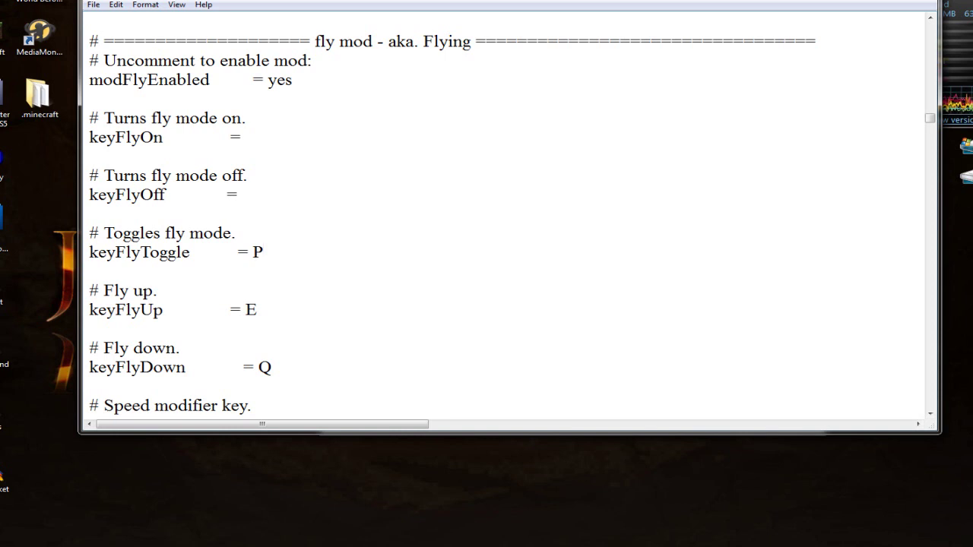
Step: Set the fly mod's vertical movement speed, optFlySpeedVertical, to 0.5
{"action": "scroll", "coordinate": [501, 220], "scroll_direction": "down", "scroll_amount": 14}
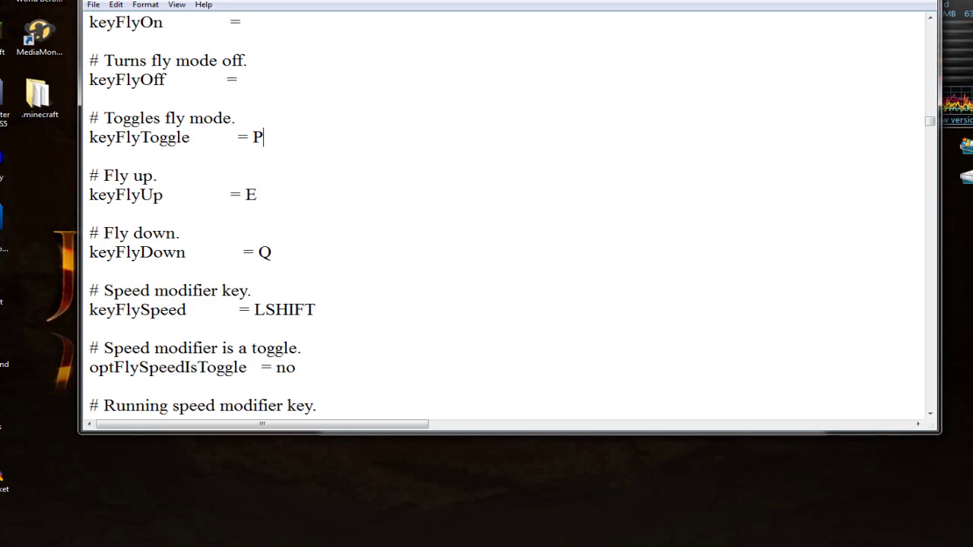
{"action": "scroll", "coordinate": [508, 215], "scroll_direction": "up", "scroll_amount": 6}
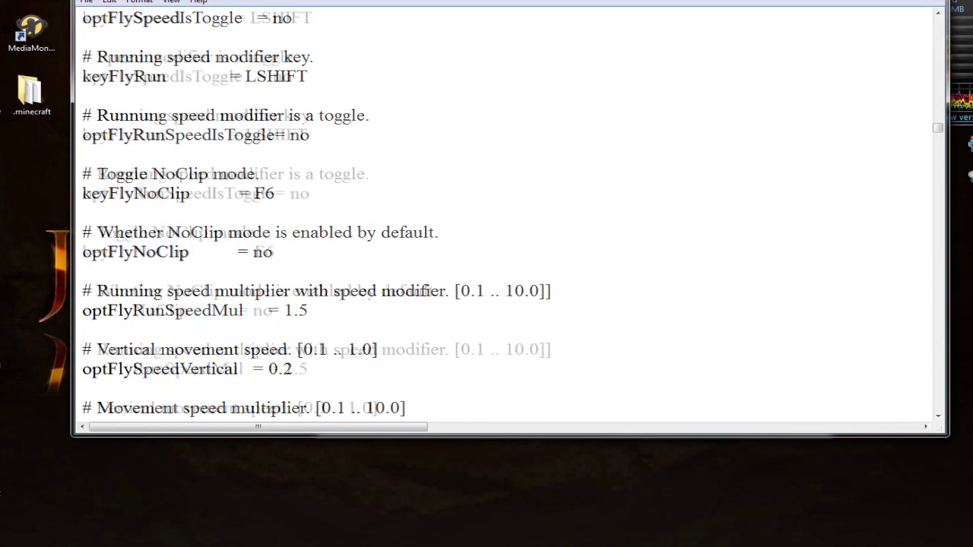
{"action": "scroll", "coordinate": [501, 221], "scroll_direction": "up", "scroll_amount": 2}
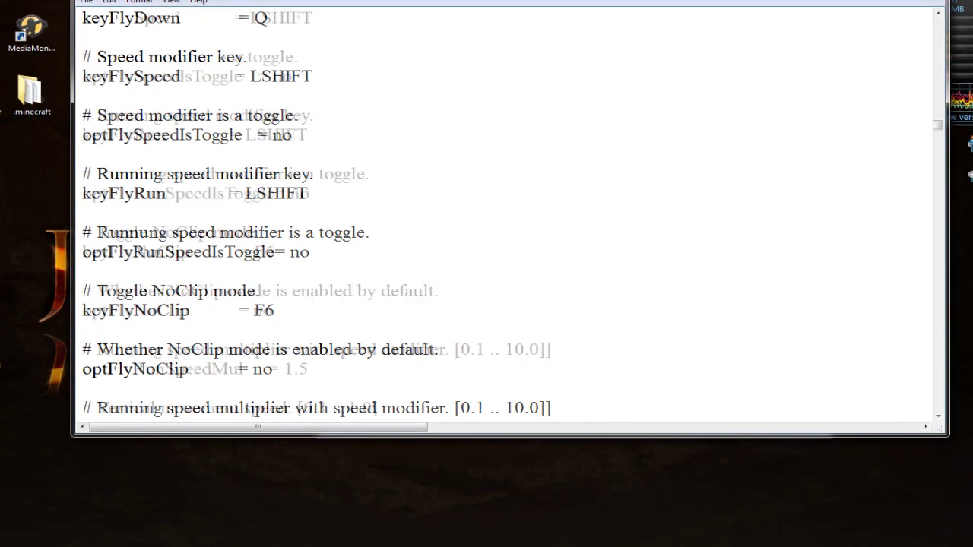
{"action": "scroll", "coordinate": [502, 221], "scroll_direction": "down", "scroll_amount": 4}
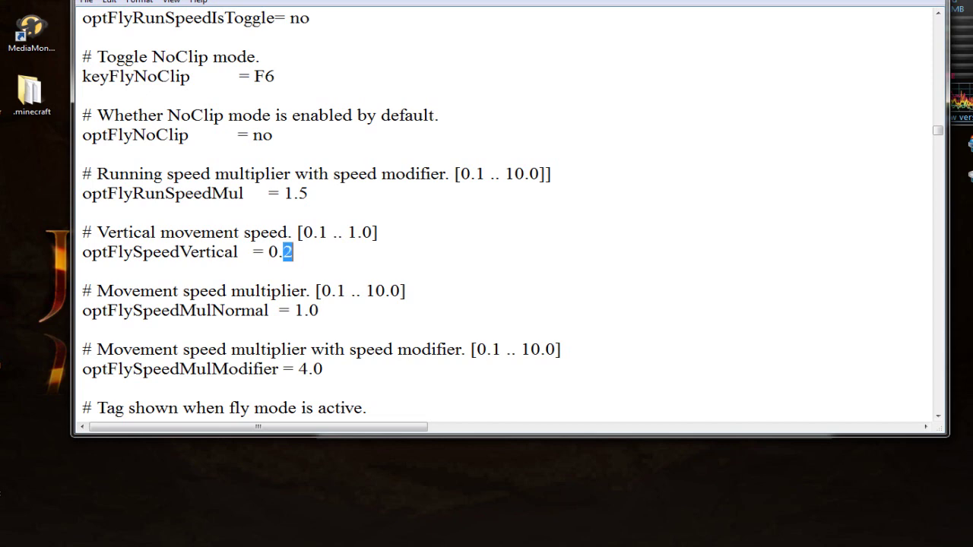
{"action": "scroll", "coordinate": [502, 216], "scroll_direction": "down", "scroll_amount": 1}
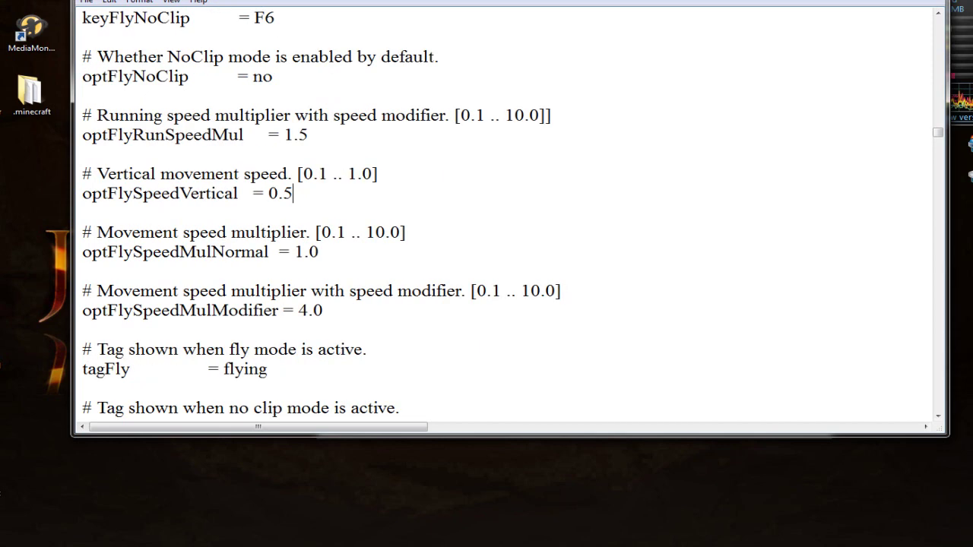
Step: Set the flying speed multipliers optFlySpeedMulNormal to 5.0 and optFlySpeedMulModifier to 6.0
{"action": "left_click", "coordinate": [304, 251]}
{"action": "type", "text": "6"}
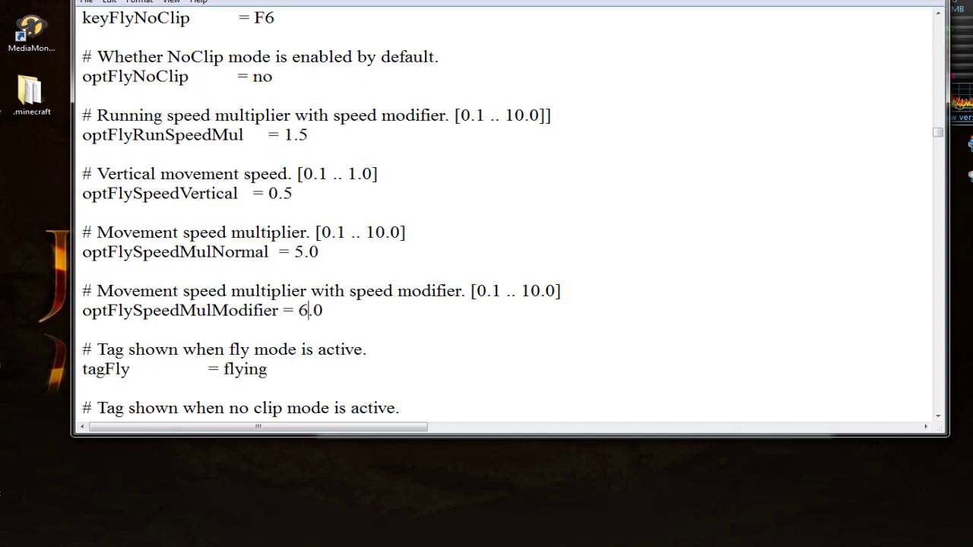
Step: Look over the remaining mod sections of the config file, then close it and save the changes
{"action": "scroll", "coordinate": [501, 213], "scroll_direction": "down", "scroll_amount": 1}
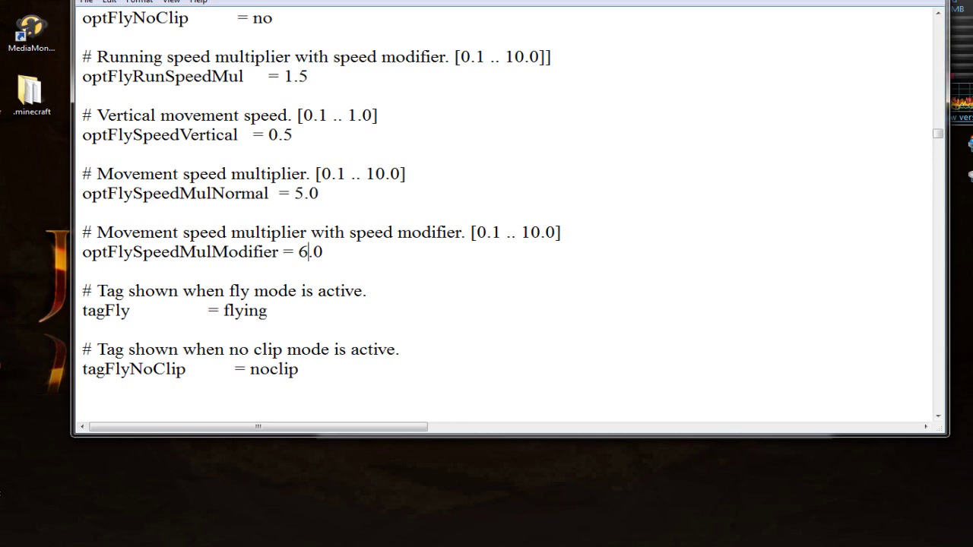
{"action": "scroll", "coordinate": [502, 212], "scroll_direction": "down", "scroll_amount": 2}
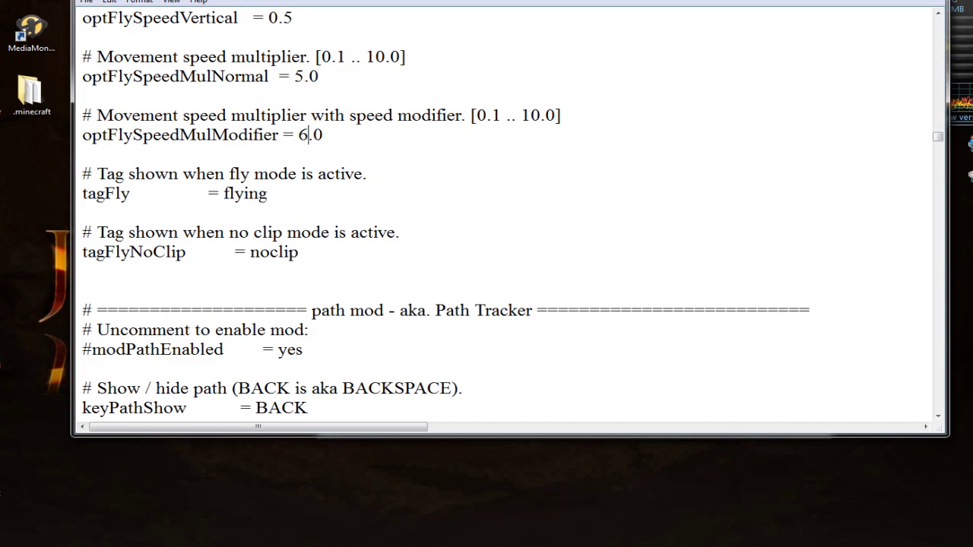
{"action": "scroll", "coordinate": [502, 213], "scroll_direction": "down", "scroll_amount": 14}
{"action": "scroll", "coordinate": [501, 213], "scroll_direction": "down", "scroll_amount": 13}
{"action": "scroll", "coordinate": [502, 213], "scroll_direction": "down", "scroll_amount": 13}
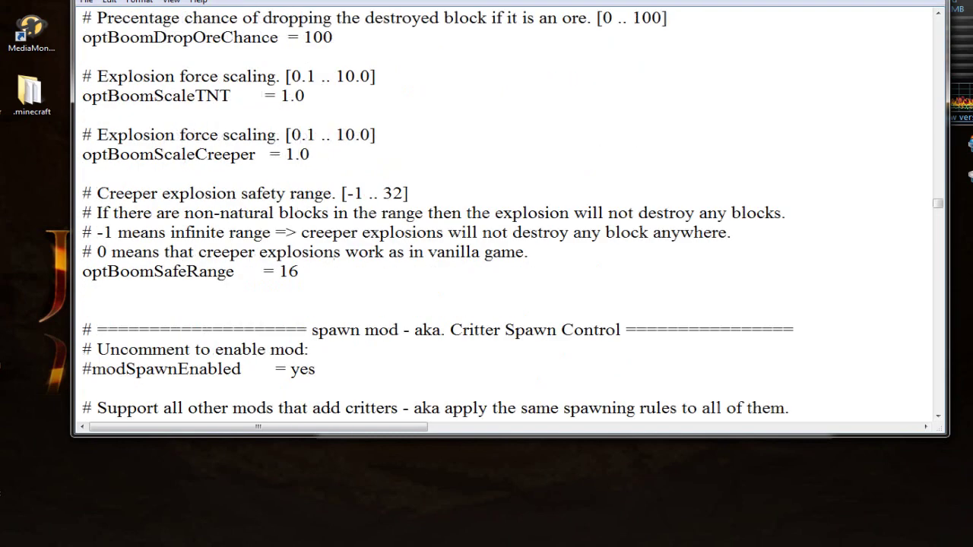
{"action": "scroll", "coordinate": [501, 213], "scroll_direction": "down", "scroll_amount": 3}
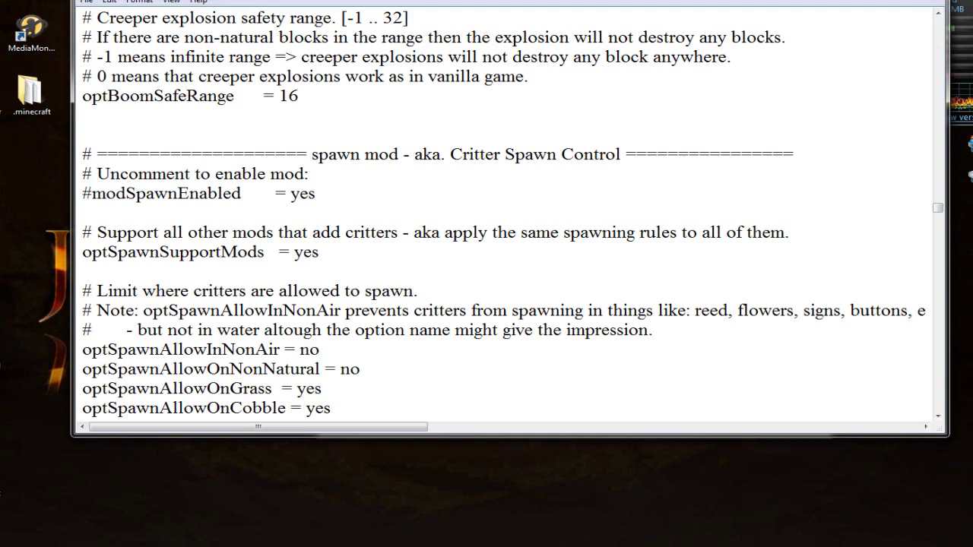
{"action": "key", "text": "alt+F4"}
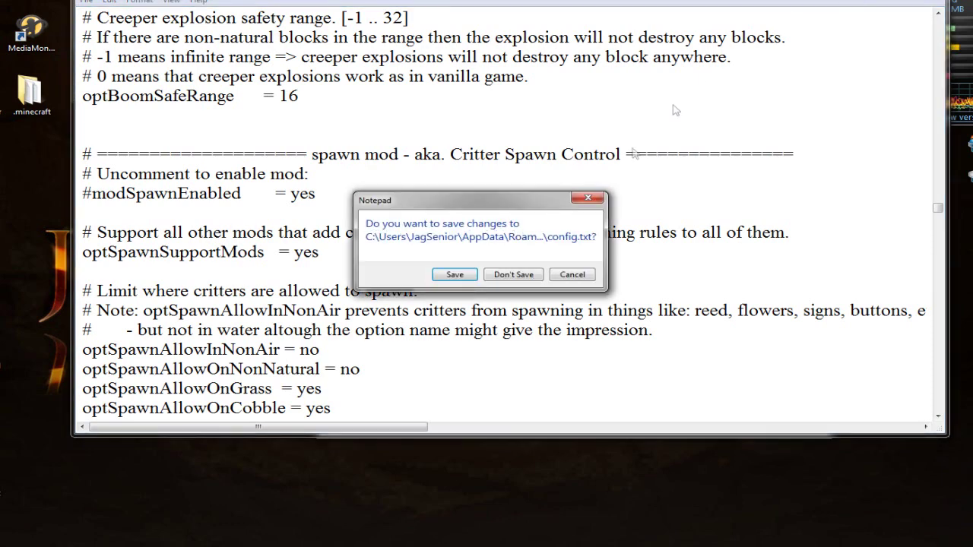
{"action": "left_click", "coordinate": [456, 275]}
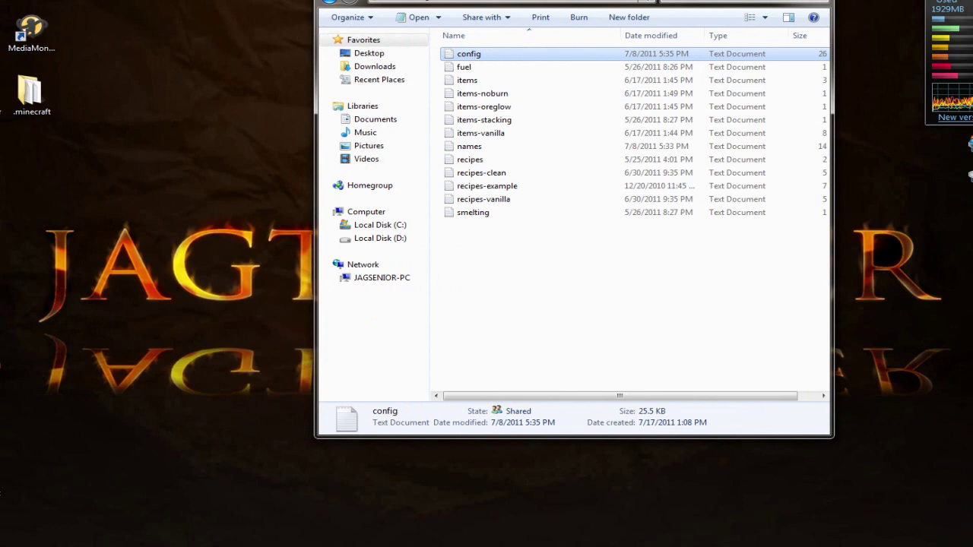
Step: Close the zombe folder window, switch to the Minecraft Launcher and log in with the remembered account
{"action": "key", "text": "alt+F4"}
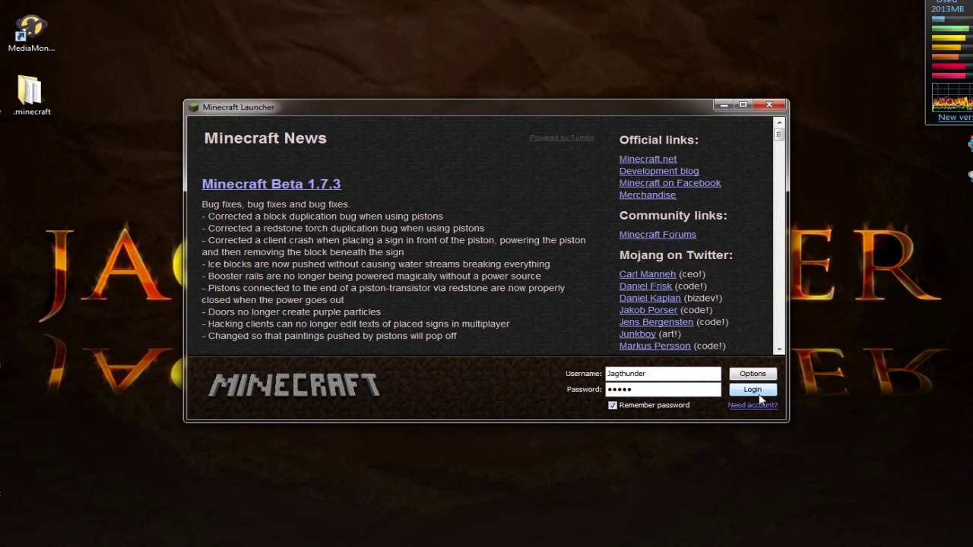
{"action": "left_click", "coordinate": [752, 390]}
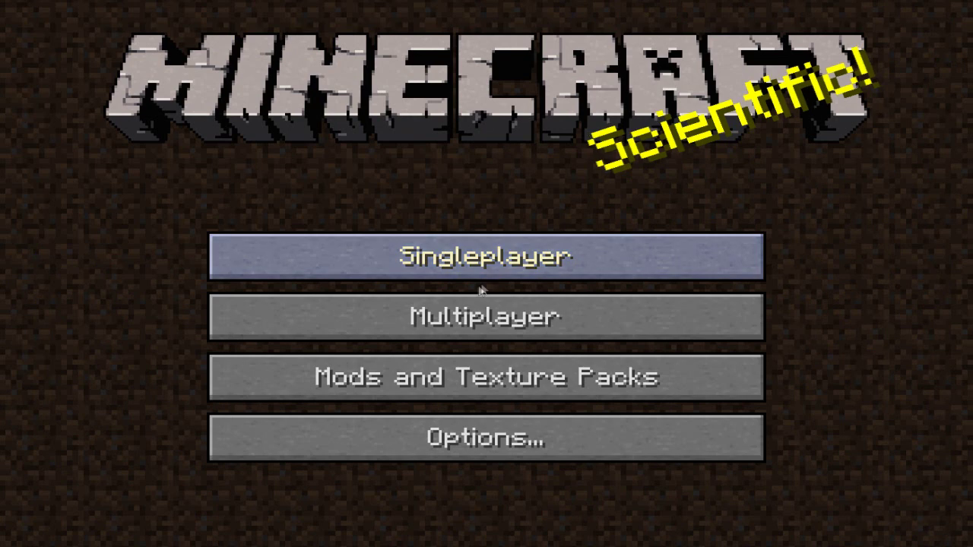
Step: Create a new singleplayer world with the default name New World and a blank, random seed
{"action": "left_click", "coordinate": [488, 262]}
{"action": "left_click", "coordinate": [584, 477]}
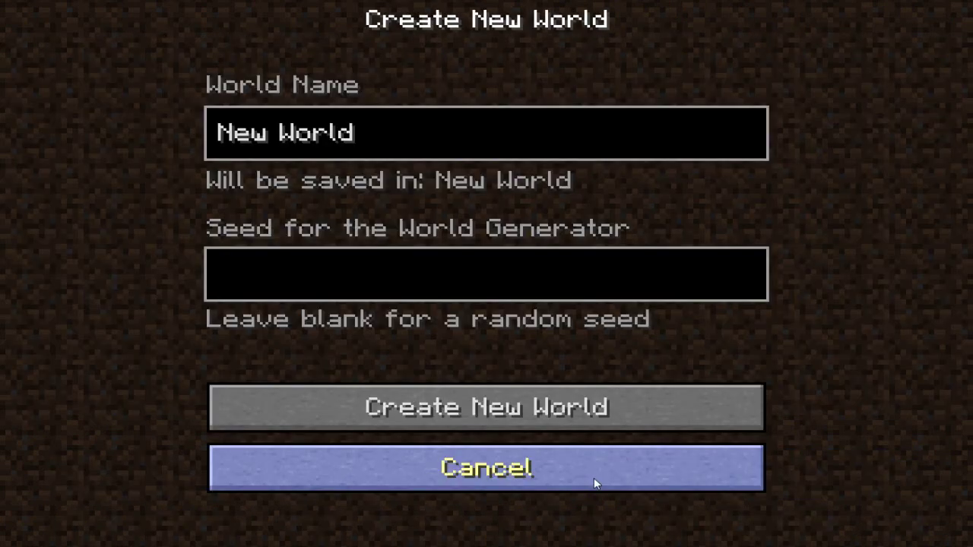
{"action": "left_click", "coordinate": [455, 410]}
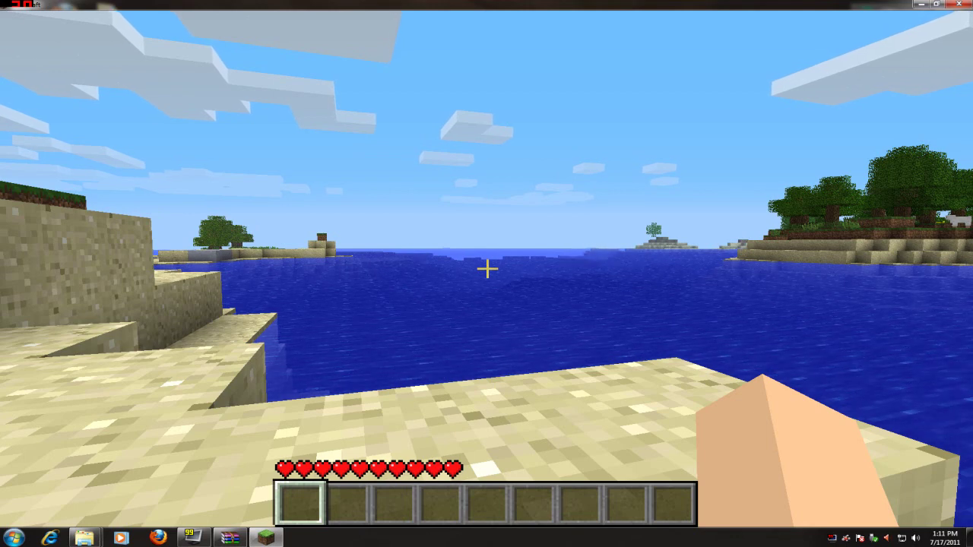
Step: Turn on flying mode and rise above the sandy beach to test the fly mod
{"action": "key", "text": "space"}
{"action": "key", "text": "space"}
{"action": "key", "text": "space"}
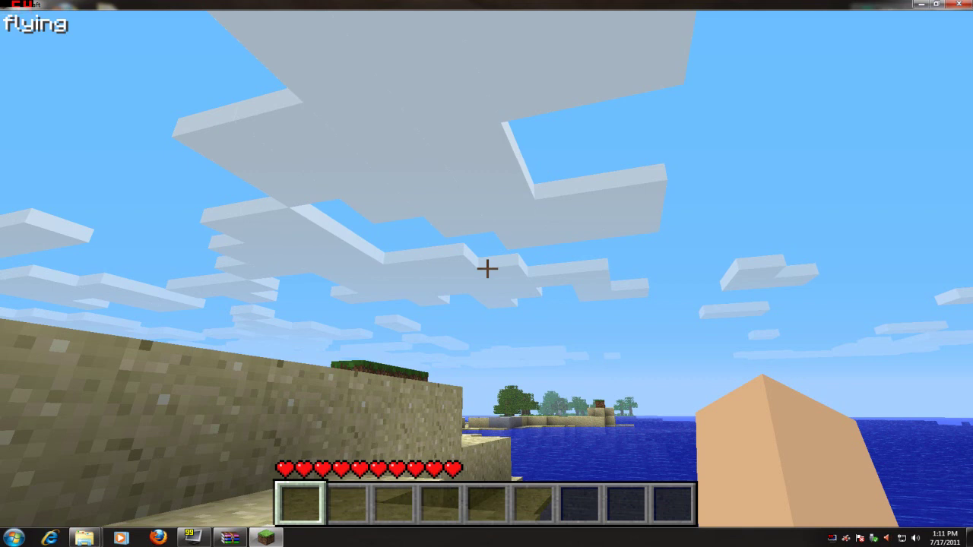
{"action": "key", "text": "e"}
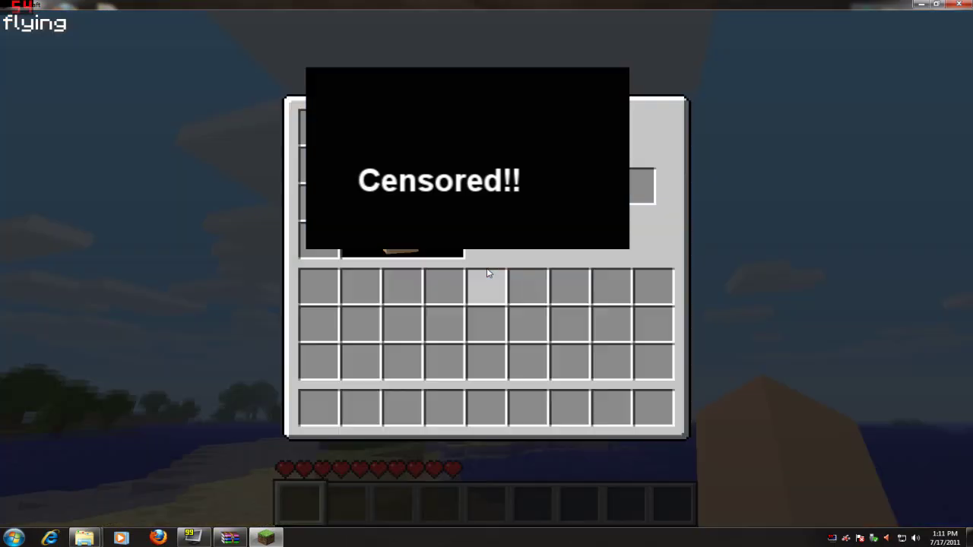
{"action": "key", "text": "e"}
{"action": "key", "text": "space"}
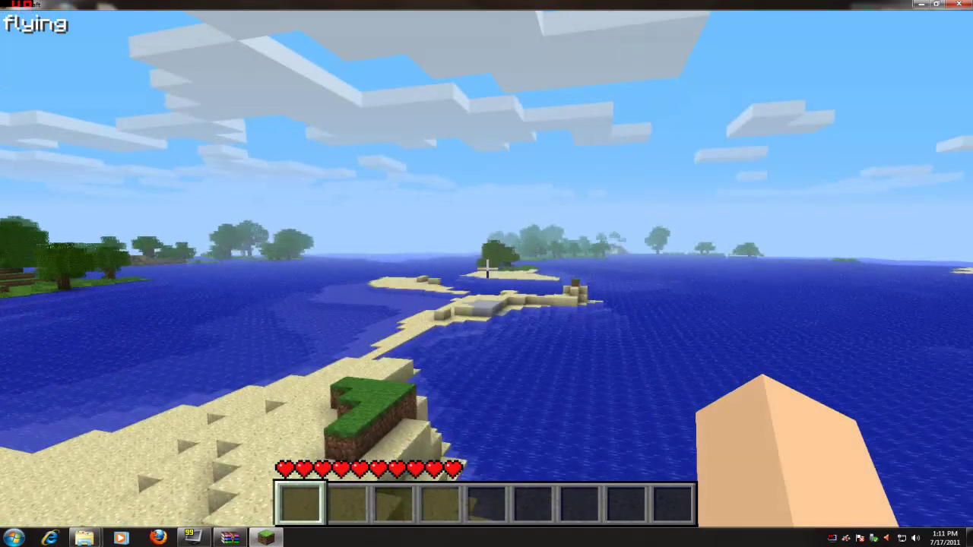
Step: Fly up and down over the sand spit, then switch flying mode off back on the ground
{"action": "key", "text": "e"}
{"action": "key", "text": "e"}
{"action": "key", "text": "e"}
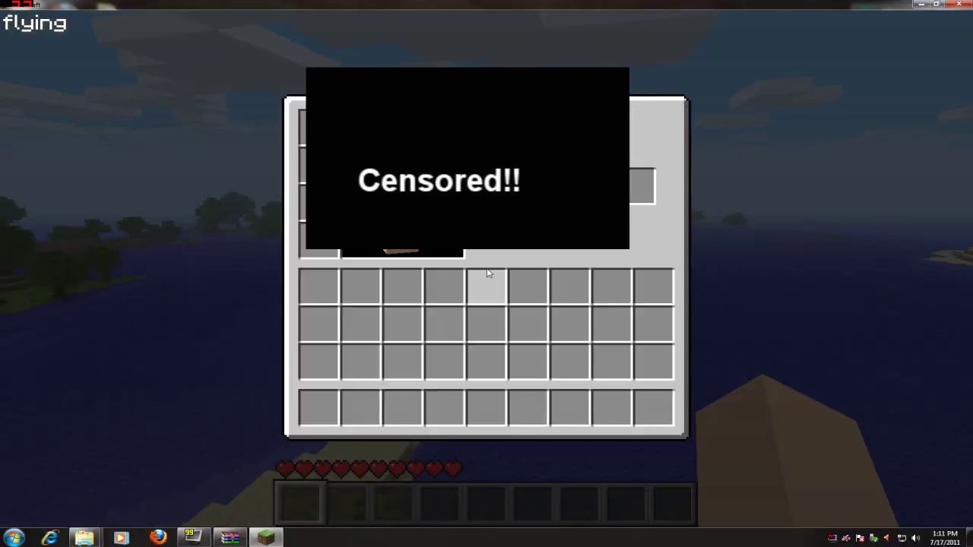
{"action": "key", "text": "e"}
{"action": "key", "text": "space"}
{"action": "key", "text": "q"}
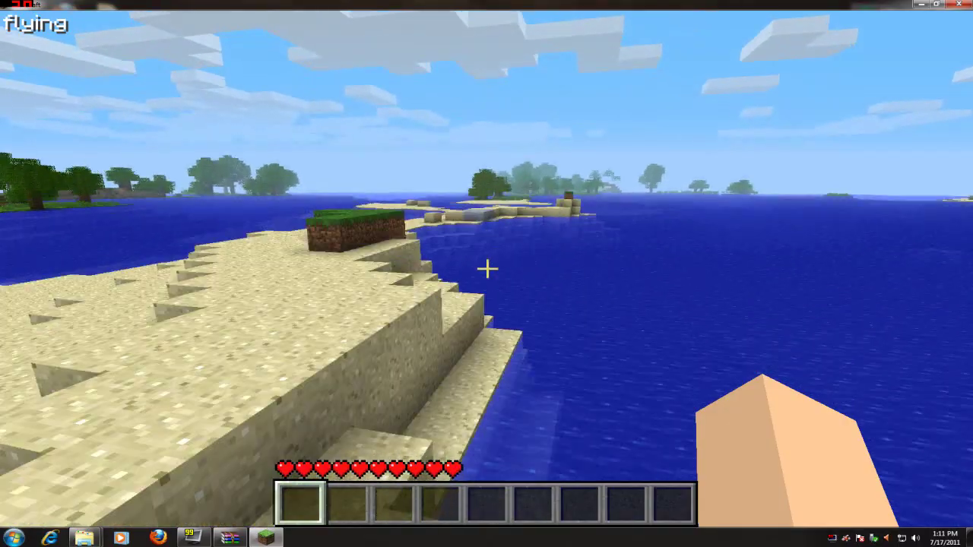
{"action": "key", "text": "e"}
{"action": "key", "text": "e"}
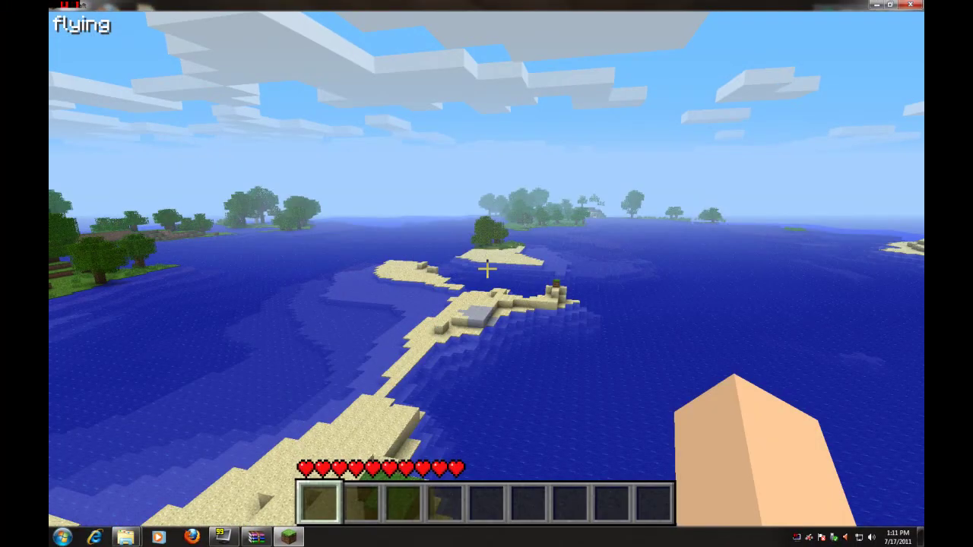
{"action": "key", "text": "f"}
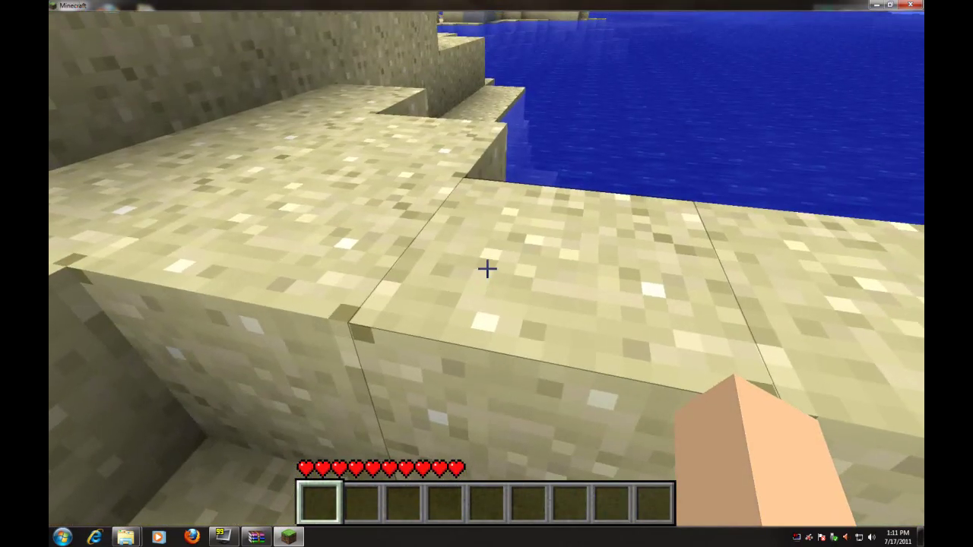
Step: Dig sand blocks out of the beach by hand to collect one in the hotbar
{"action": "key", "text": "space"}
{"action": "key", "text": "w"}
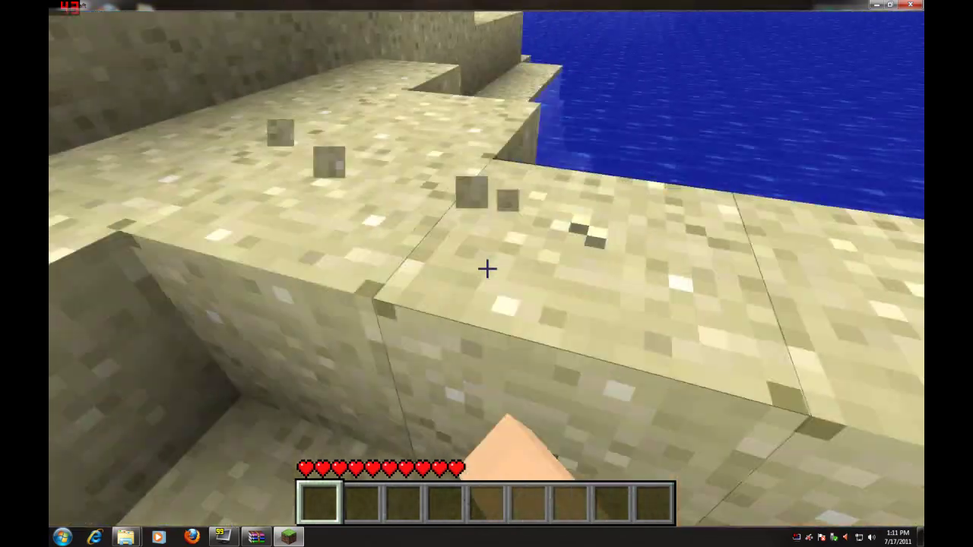
{"action": "left_click", "coordinate": [486, 268]}
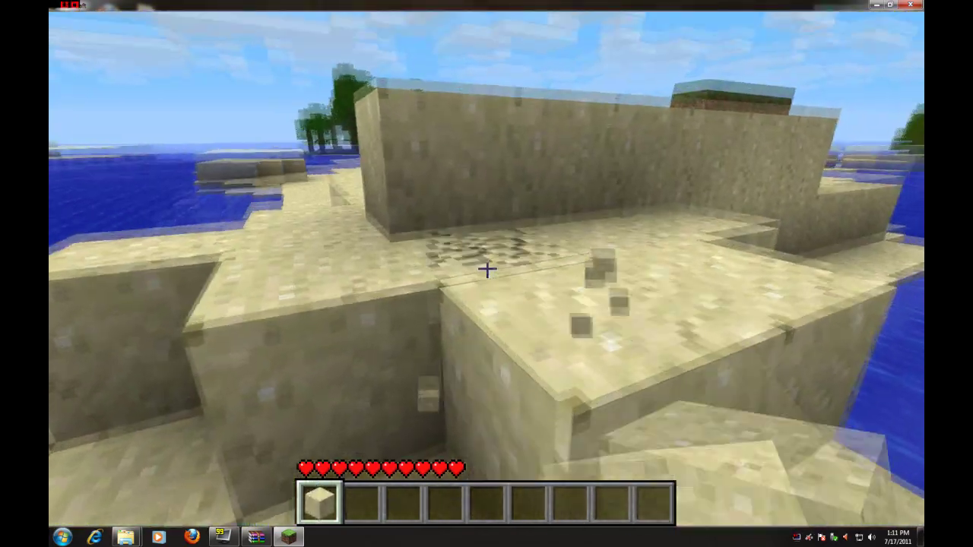
{"action": "left_click", "coordinate": [487, 267]}
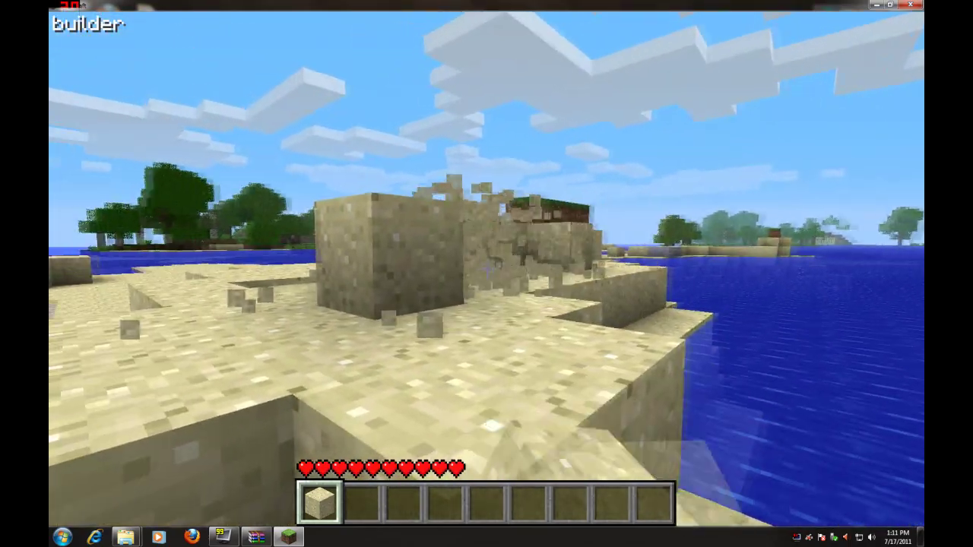
Step: Test builder mode by breaking away groups of sand blocks around the beach mound
{"action": "left_click", "coordinate": [486, 267]}
{"action": "left_click", "coordinate": [487, 268]}
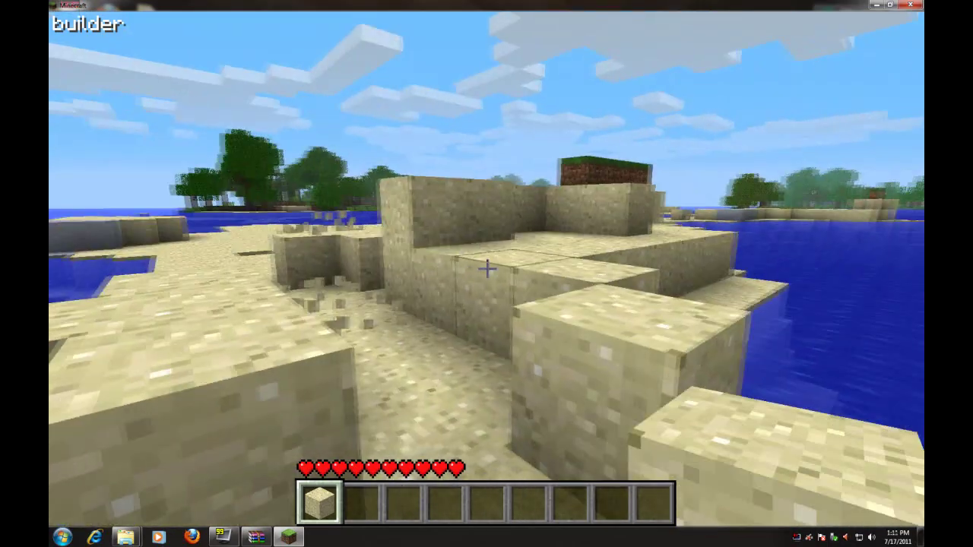
{"action": "left_click", "coordinate": [487, 268]}
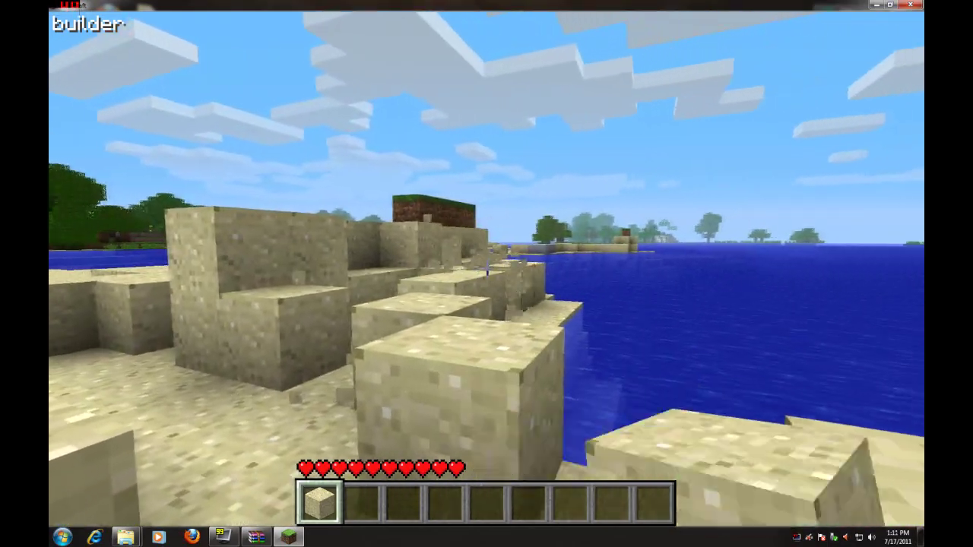
{"action": "left_click", "coordinate": [487, 269]}
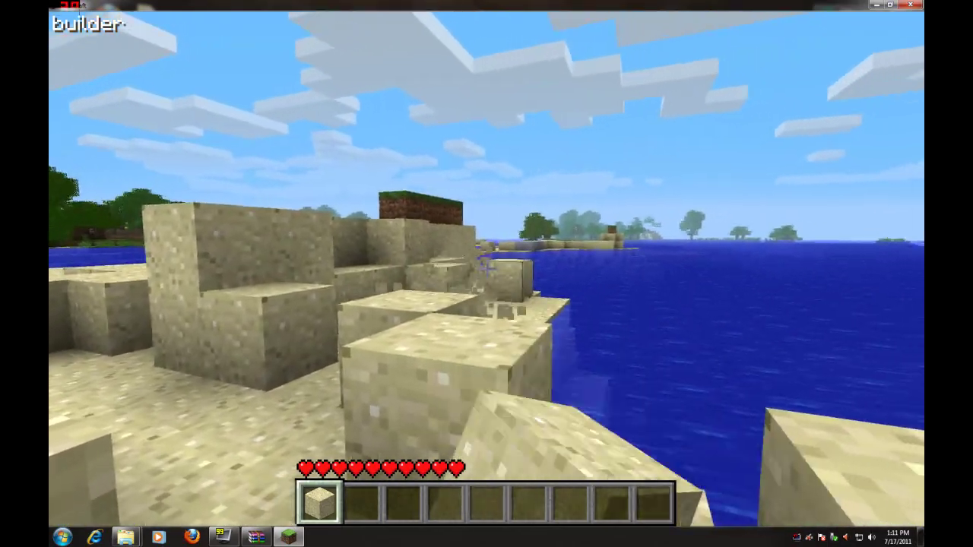
{"action": "left_click", "coordinate": [487, 269]}
{"action": "left_click", "coordinate": [488, 268]}
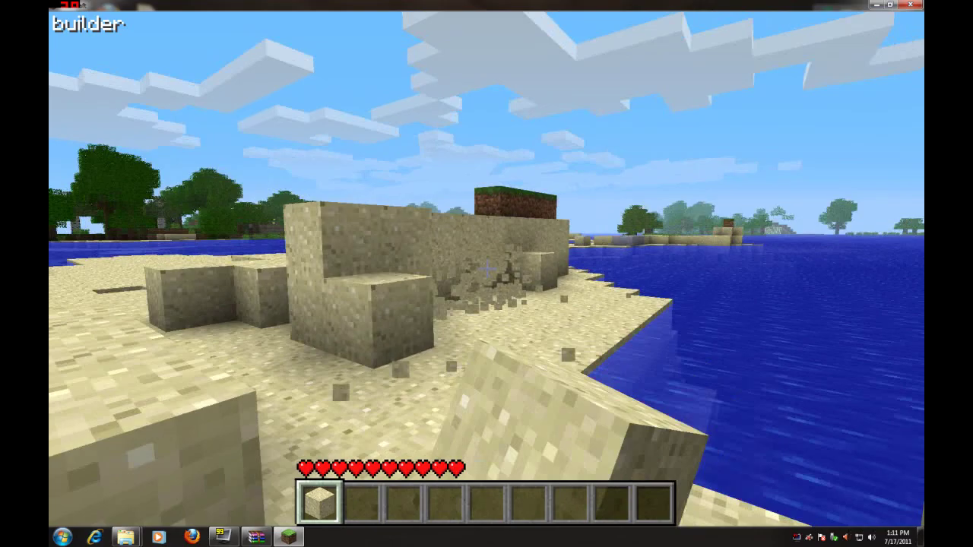
{"action": "left_click", "coordinate": [487, 268]}
{"action": "left_click", "coordinate": [487, 268]}
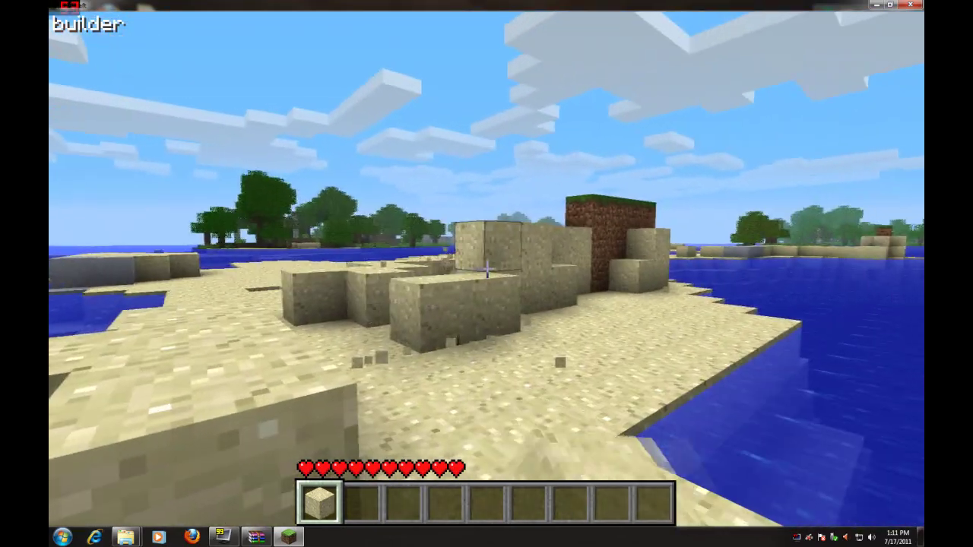
{"action": "left_click", "coordinate": [486, 268]}
{"action": "left_click", "coordinate": [487, 268]}
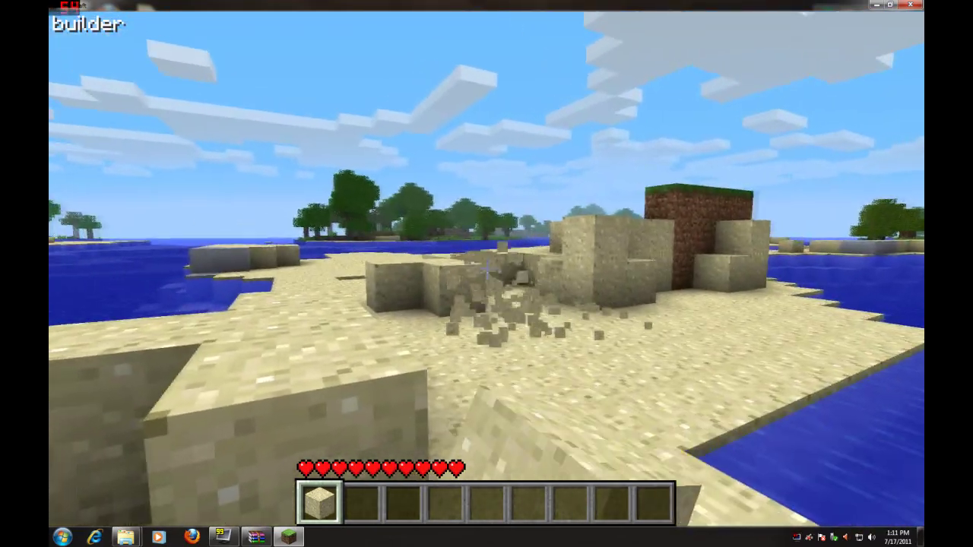
{"action": "left_click", "coordinate": [487, 268]}
{"action": "left_click", "coordinate": [487, 268]}
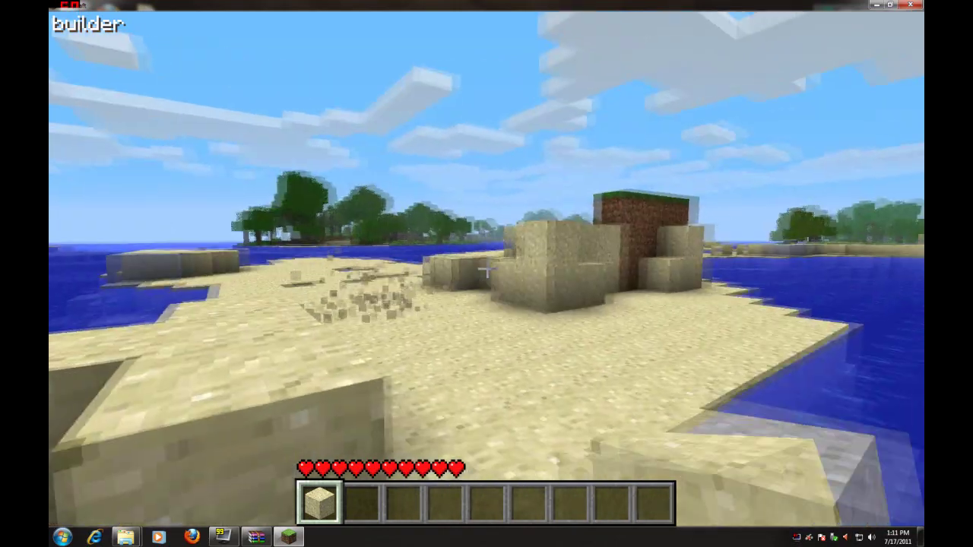
{"action": "left_click", "coordinate": [487, 268]}
{"action": "left_click", "coordinate": [488, 269]}
{"action": "left_click", "coordinate": [487, 268]}
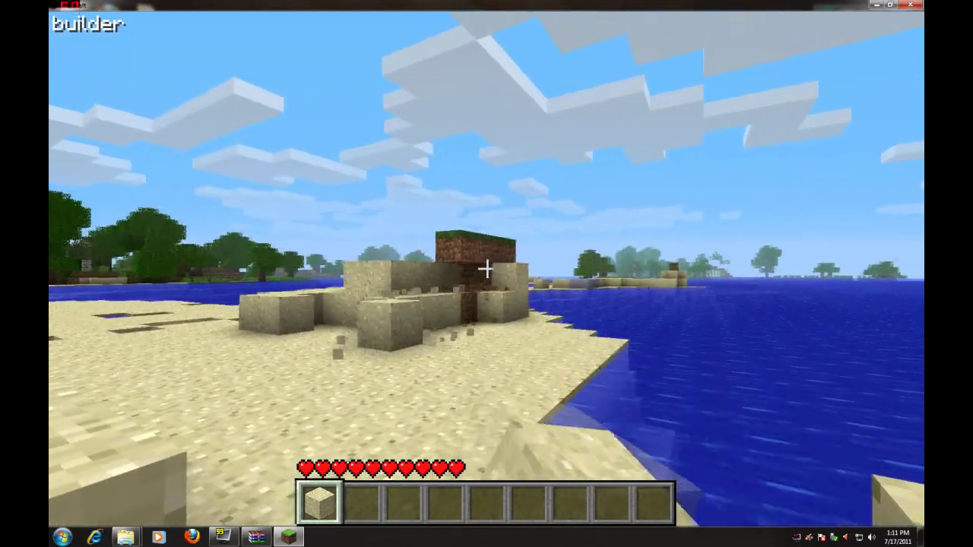
{"action": "left_click", "coordinate": [487, 268]}
{"action": "left_click", "coordinate": [487, 268]}
{"action": "left_click", "coordinate": [488, 268]}
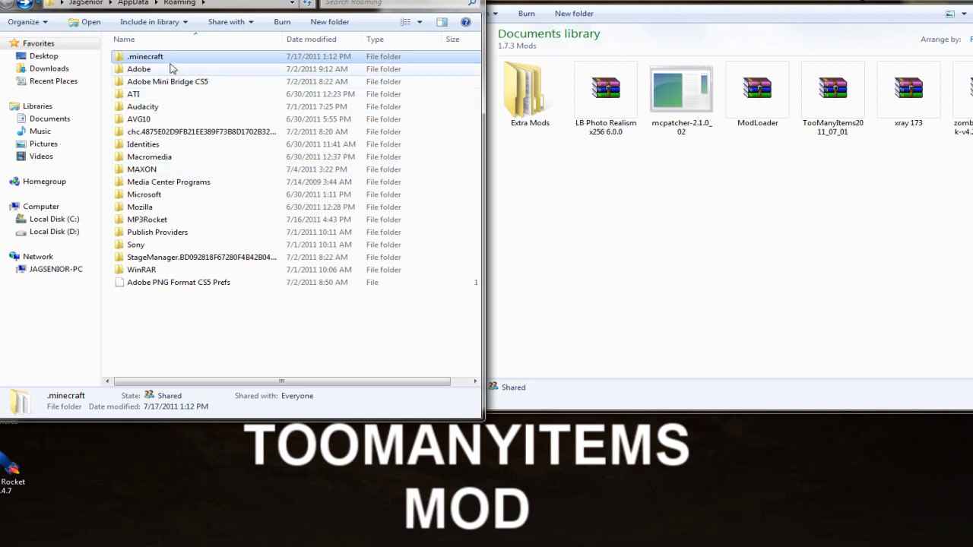
Step: Open the minecraft jar from the .minecraft\bin folder as an archive and move its window beside the 1.7.3 Mods folder
{"action": "double_click", "coordinate": [162, 58]}
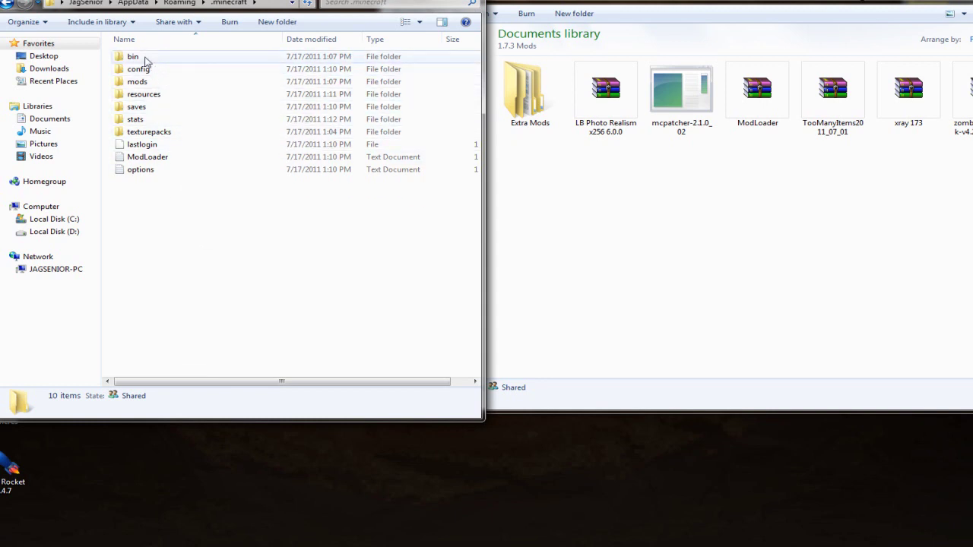
{"action": "double_click", "coordinate": [145, 58]}
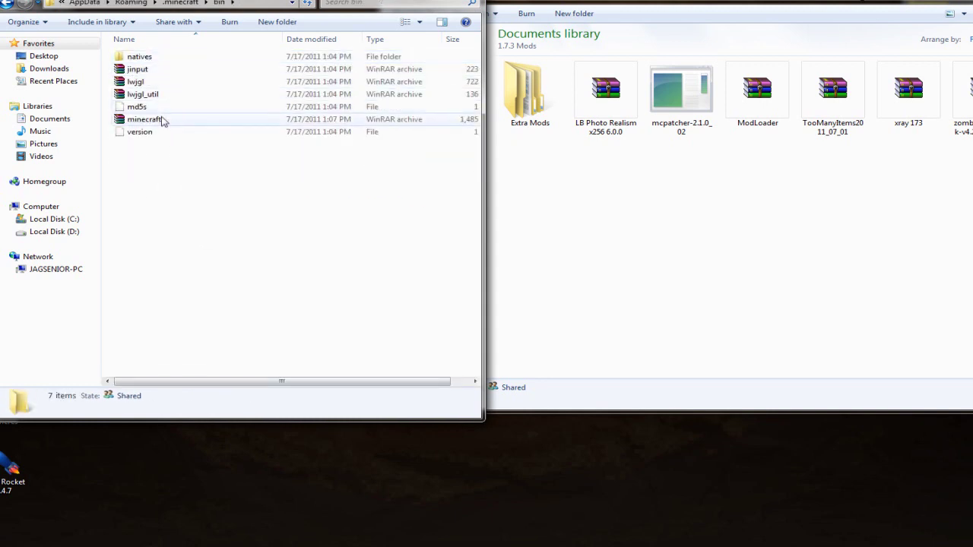
{"action": "double_click", "coordinate": [161, 122]}
{"action": "left_click_drag", "start_coordinate": [650, 44], "coordinate": [181, 1]}
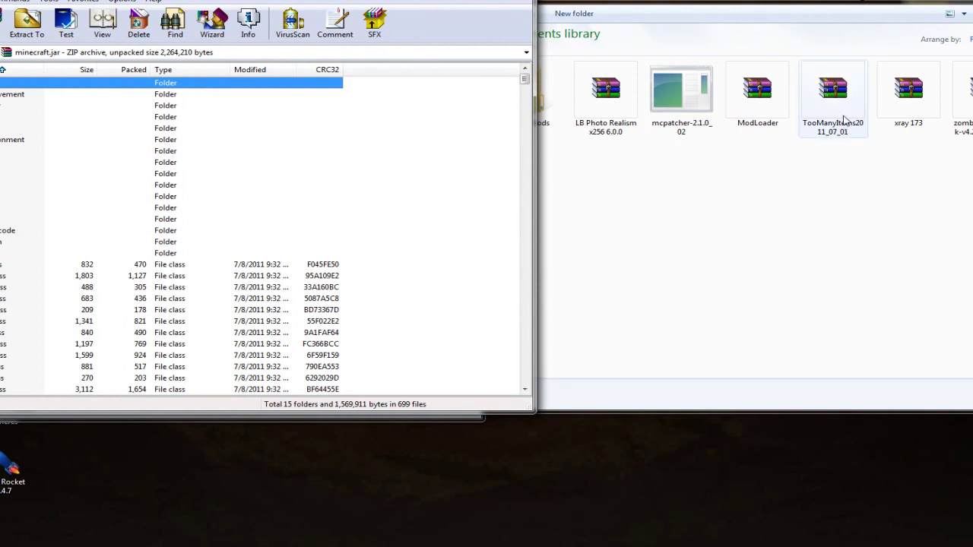
Step: Open the TooManyItems2011_07_01 archive and add all its class files to minecraft.jar with the update mode Add and replace files
{"action": "double_click", "coordinate": [838, 103]}
{"action": "left_click_drag", "start_coordinate": [390, 62], "coordinate": [741, 3]}
{"action": "left_click", "coordinate": [459, 111]}
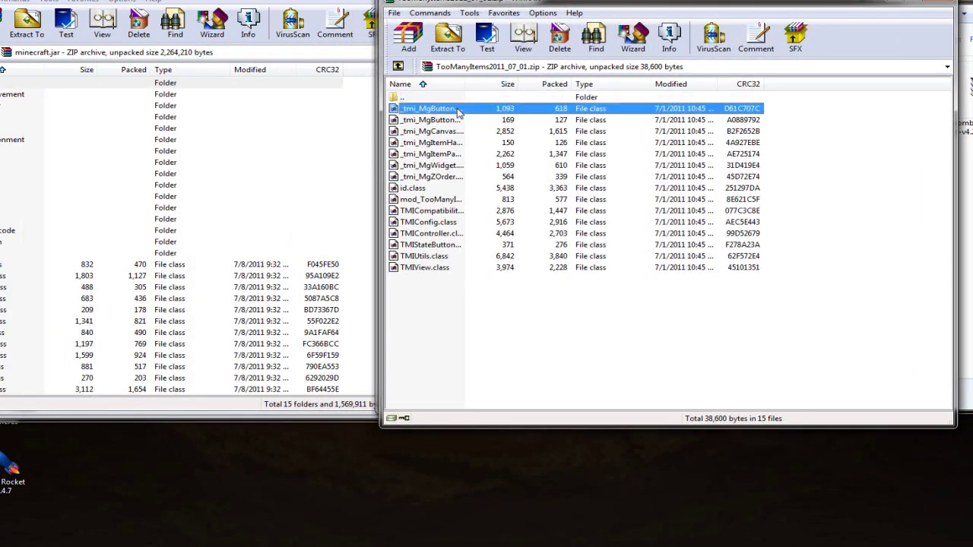
{"action": "left_click", "coordinate": [443, 270], "text": "shift"}
{"action": "left_click_drag", "start_coordinate": [478, 211], "coordinate": [211, 327]}
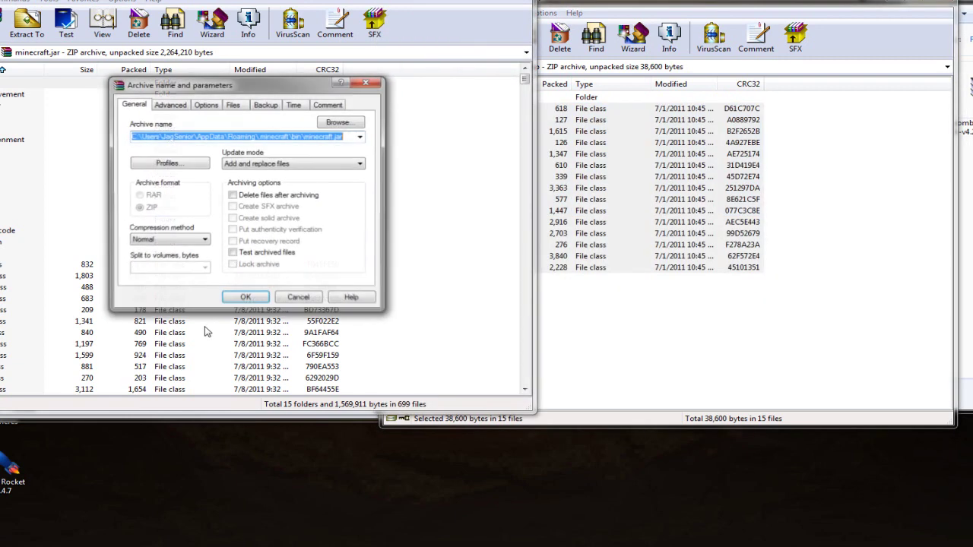
{"action": "left_click", "coordinate": [242, 299]}
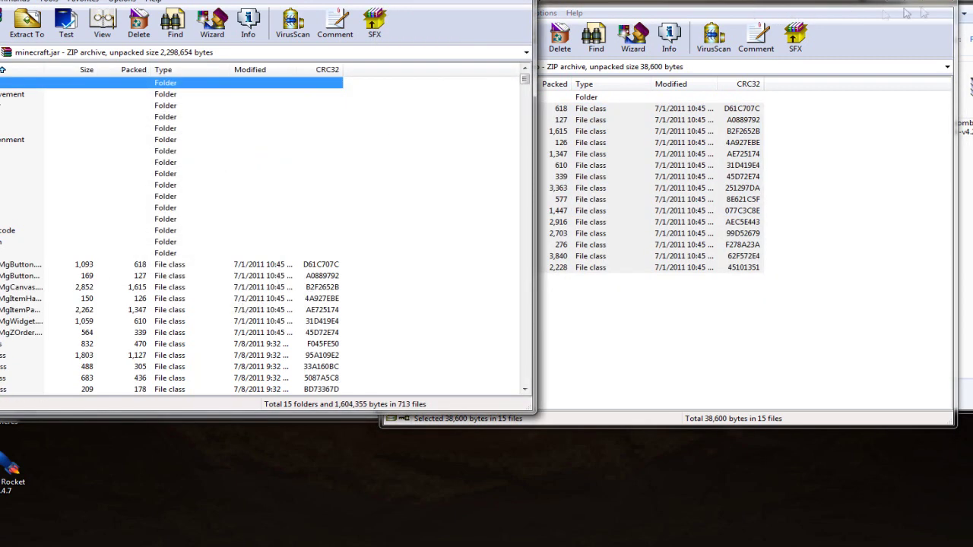
Step: Close the TooManyItems and minecraft.jar archive windows
{"action": "left_click", "coordinate": [944, 3]}
{"action": "key", "text": "alt+F4"}
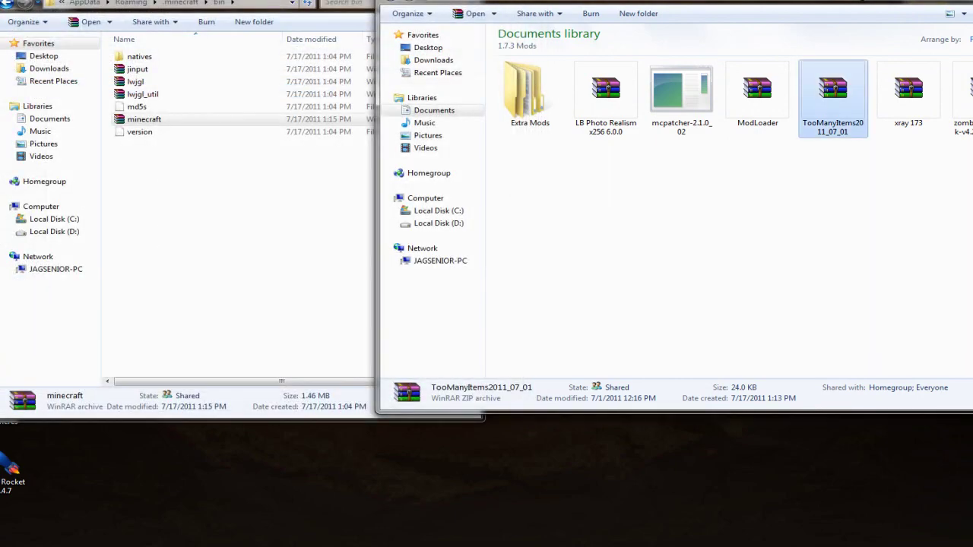
{"action": "key", "text": "alt+F4"}
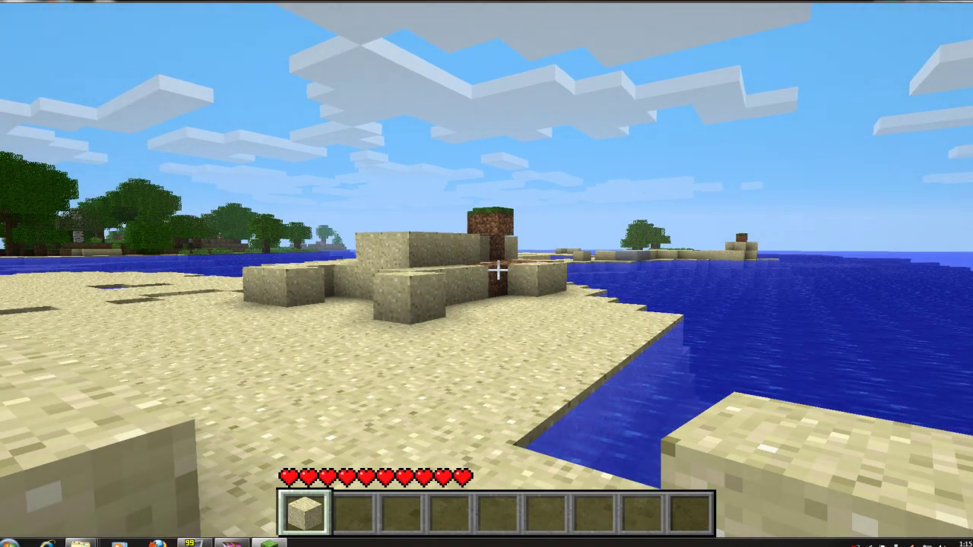
Step: Turn on flying mode in the game, rise above the beach, descend and turn it off again
{"action": "key", "text": "f"}
{"action": "key", "text": "e"}
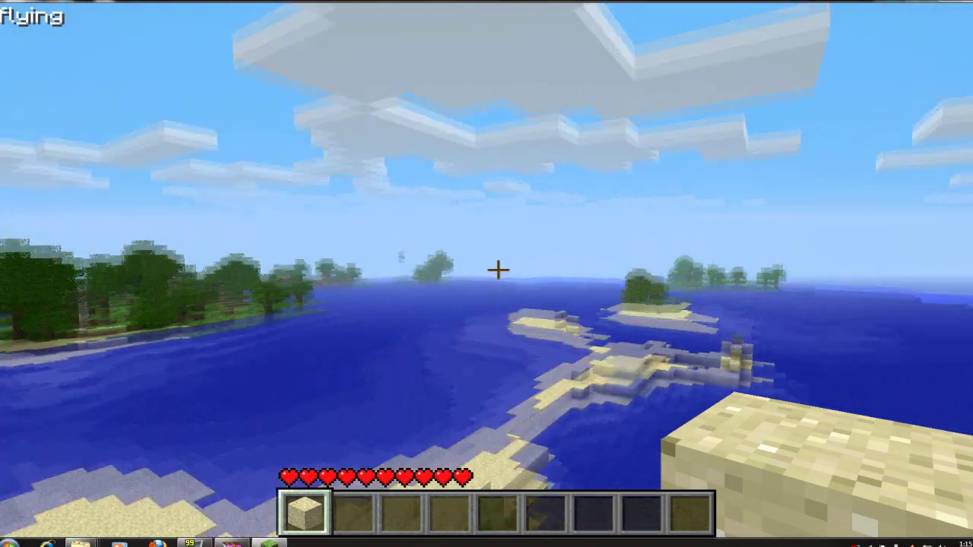
{"action": "key", "text": "q"}
{"action": "key", "text": "f"}
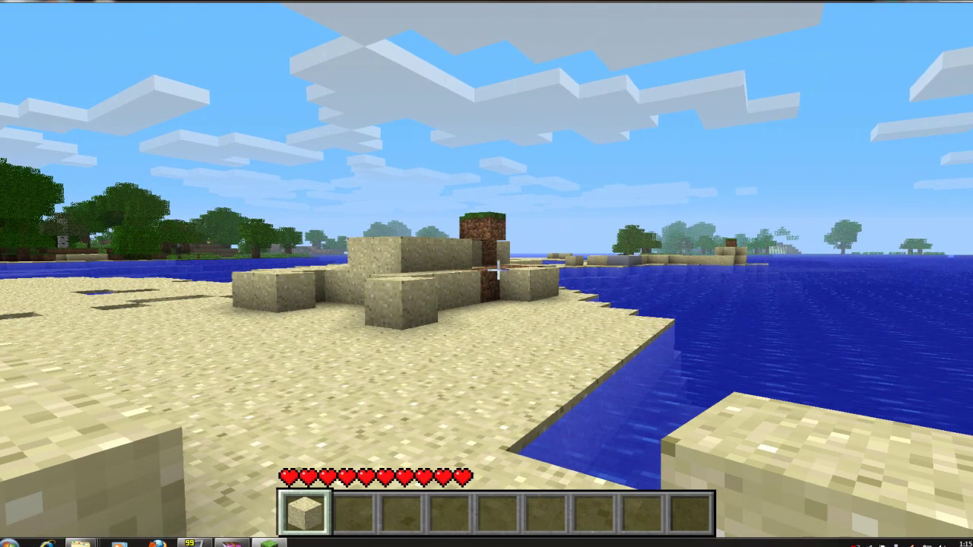
Step: Open the inventory, toggle the TooManyItems overlay off and on, and browse its item list to page 3
{"action": "key", "text": "e"}
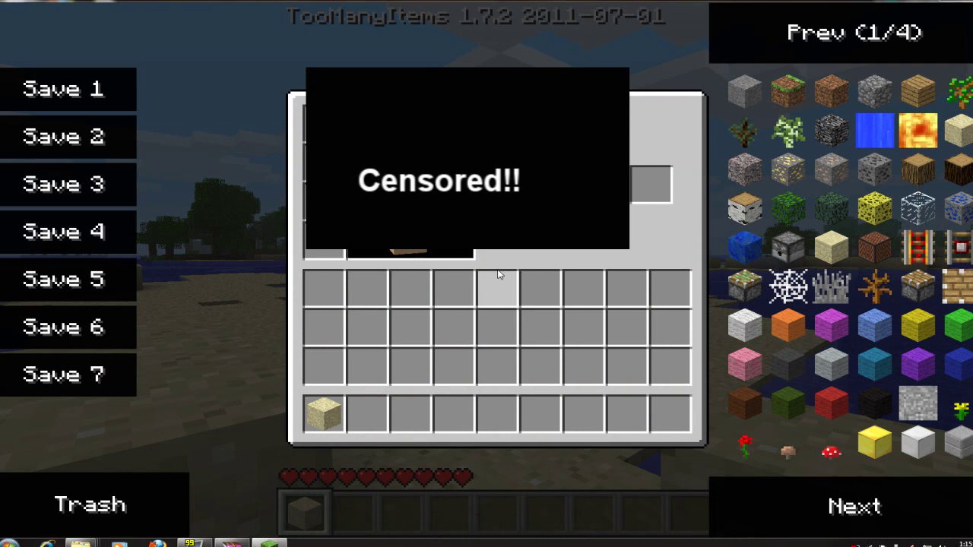
{"action": "key", "text": "o"}
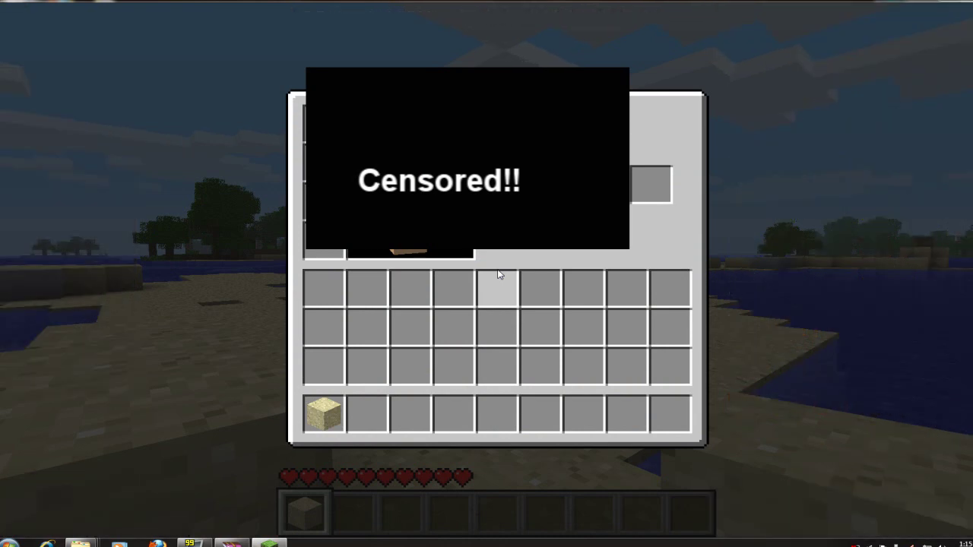
{"action": "key", "text": "o"}
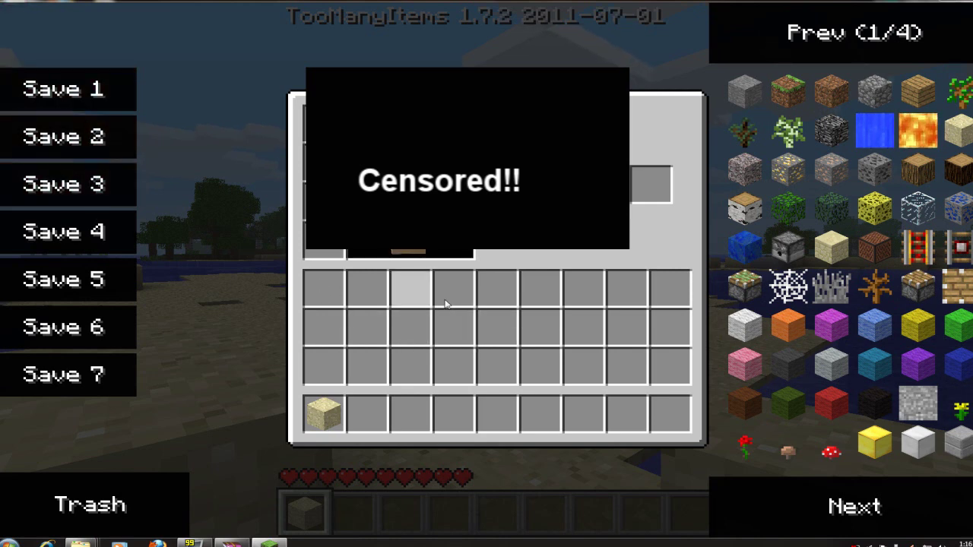
{"action": "left_click", "coordinate": [825, 503]}
{"action": "left_click", "coordinate": [819, 503]}
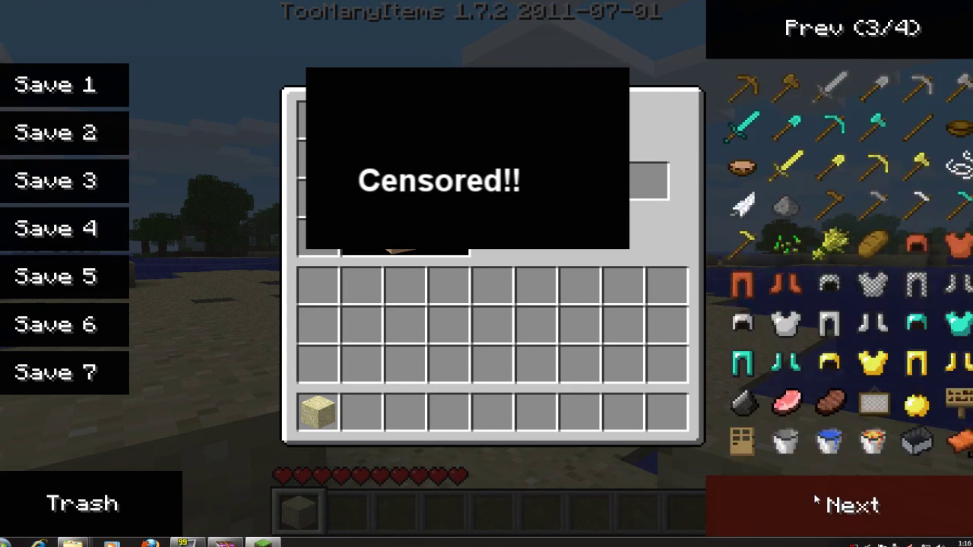
Step: Add a stack of 64 stone, a single stone and a 111-count gravel stack from page 1 of the TooManyItems list, then leave the inventory
{"action": "left_click", "coordinate": [817, 501]}
{"action": "left_click", "coordinate": [817, 501]}
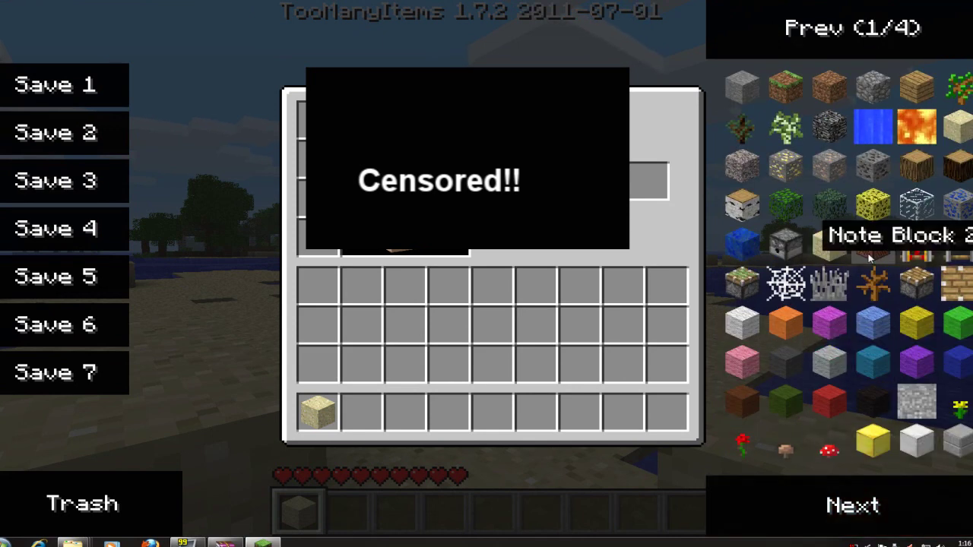
{"action": "left_click", "coordinate": [741, 95]}
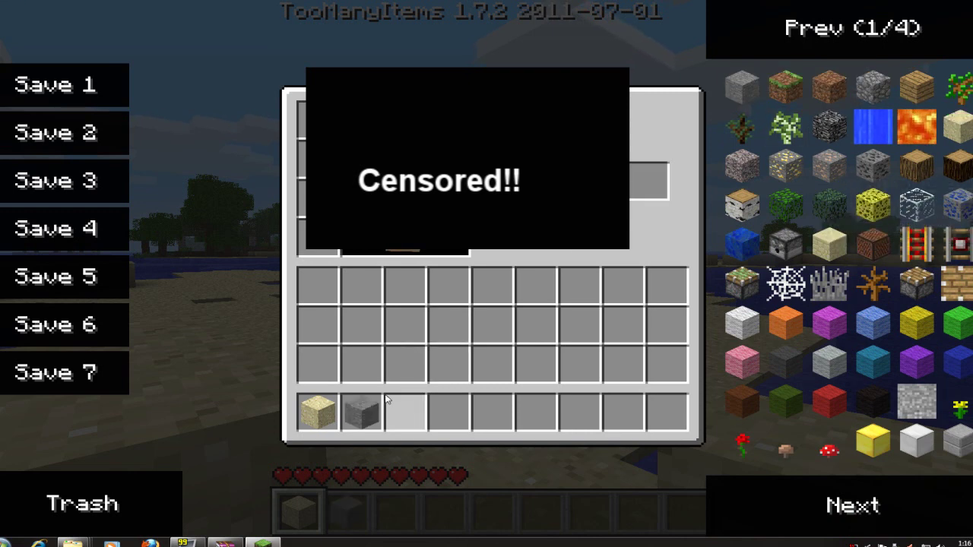
{"action": "left_click", "coordinate": [741, 95]}
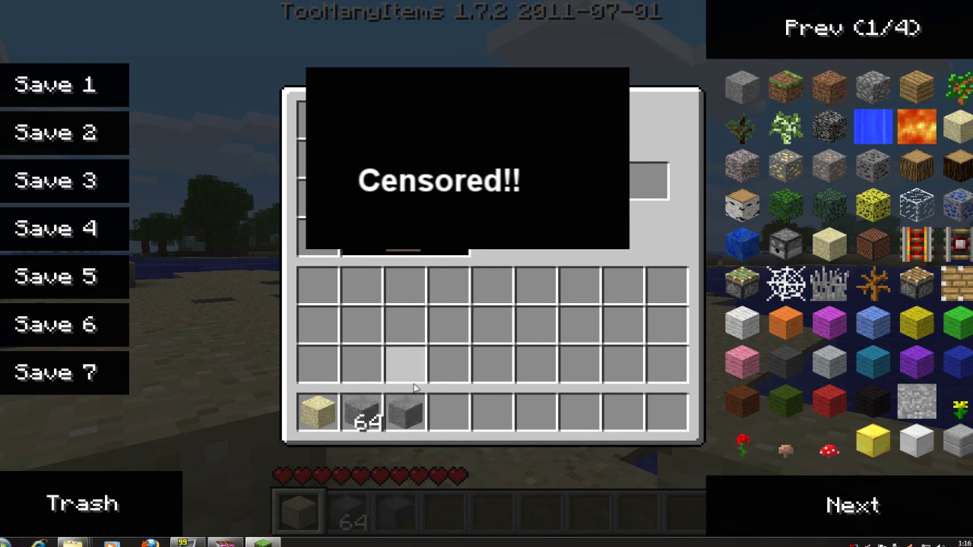
{"action": "left_click", "coordinate": [745, 168], "text": "shift"}
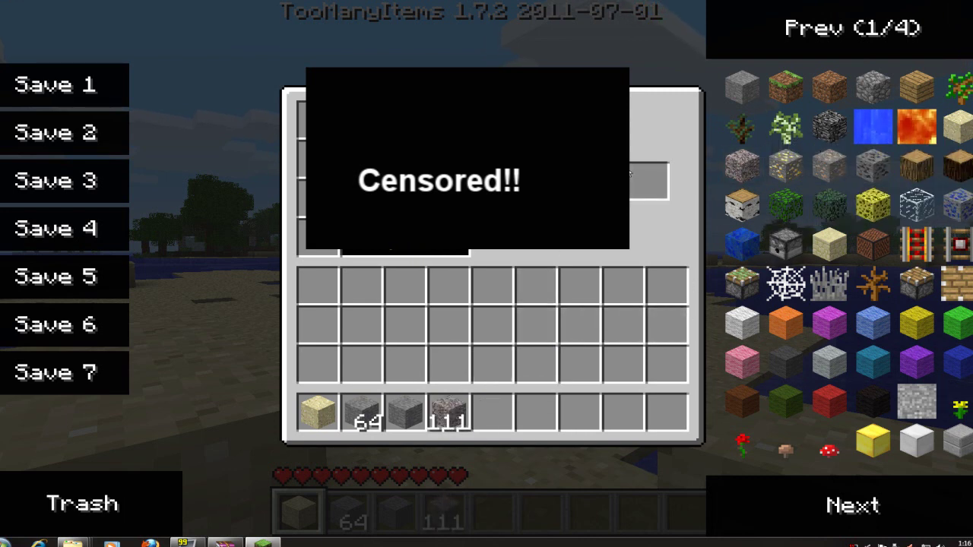
{"action": "key", "text": "e"}
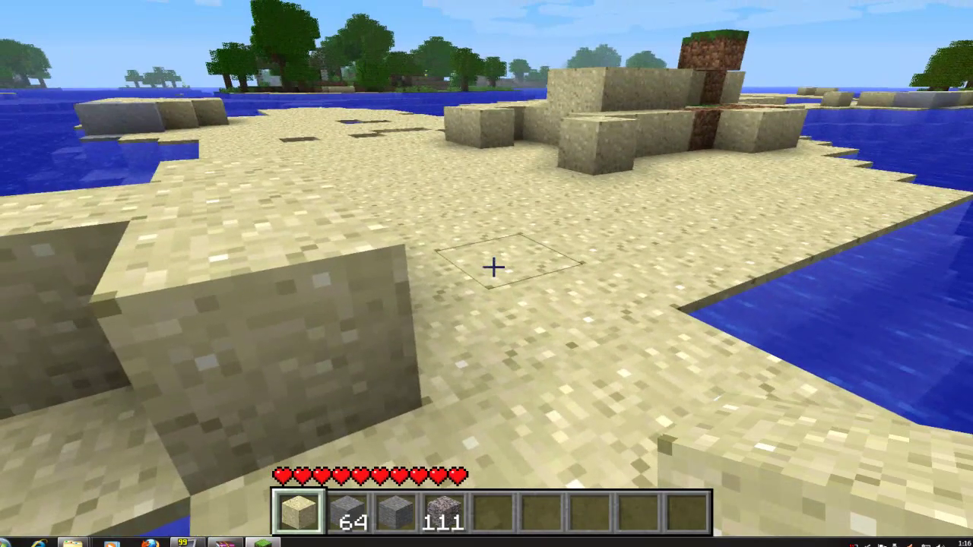
Step: Select the gravel stack and place several gravel blocks on the beach, two blocks high beside the sand ledge
{"action": "key", "text": "3"}
{"action": "scroll", "coordinate": [494, 267], "scroll_direction": "down", "scroll_amount": 1}
{"action": "right_click", "coordinate": [493, 267]}
{"action": "right_click", "coordinate": [493, 267]}
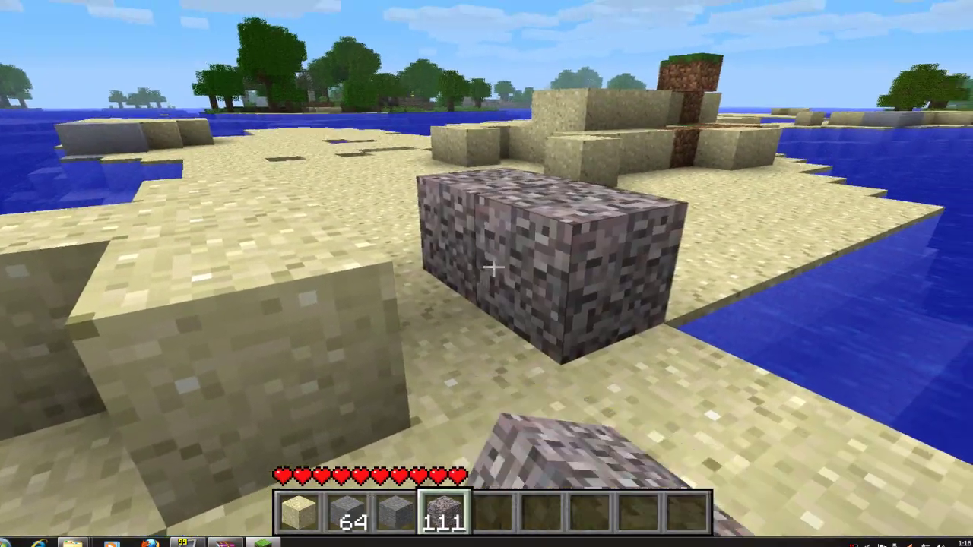
{"action": "right_click", "coordinate": [493, 266]}
{"action": "right_click", "coordinate": [493, 267]}
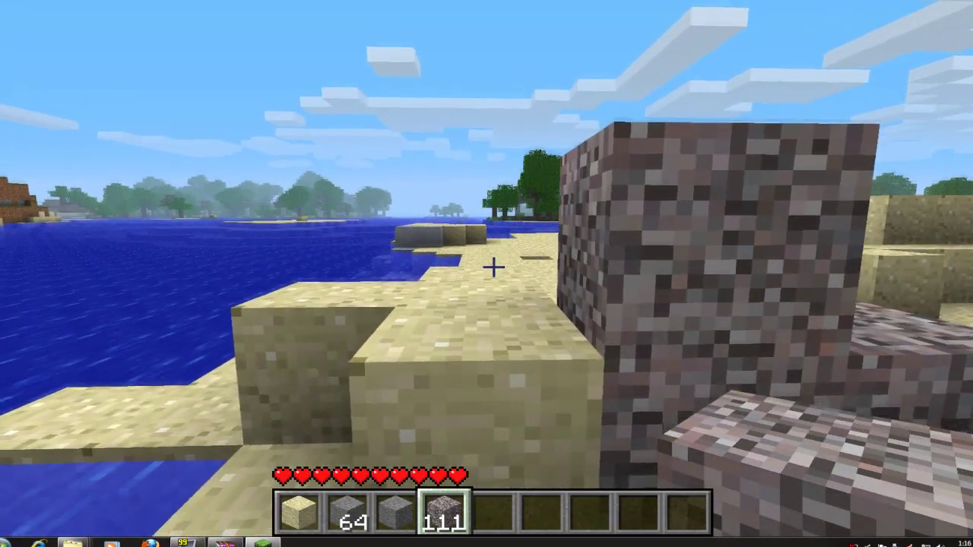
{"action": "right_click", "coordinate": [493, 267]}
{"action": "right_click", "coordinate": [493, 267]}
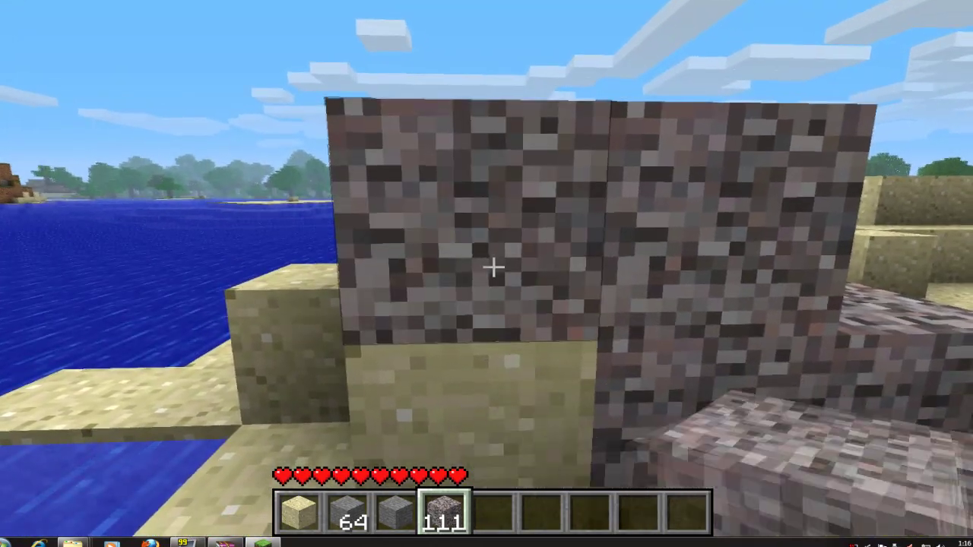
Step: Turn on flying mode, rise high above the island and descend back to the gravel blocks
{"action": "key", "text": "f"}
{"action": "key", "text": "space"}
{"action": "key", "text": "space"}
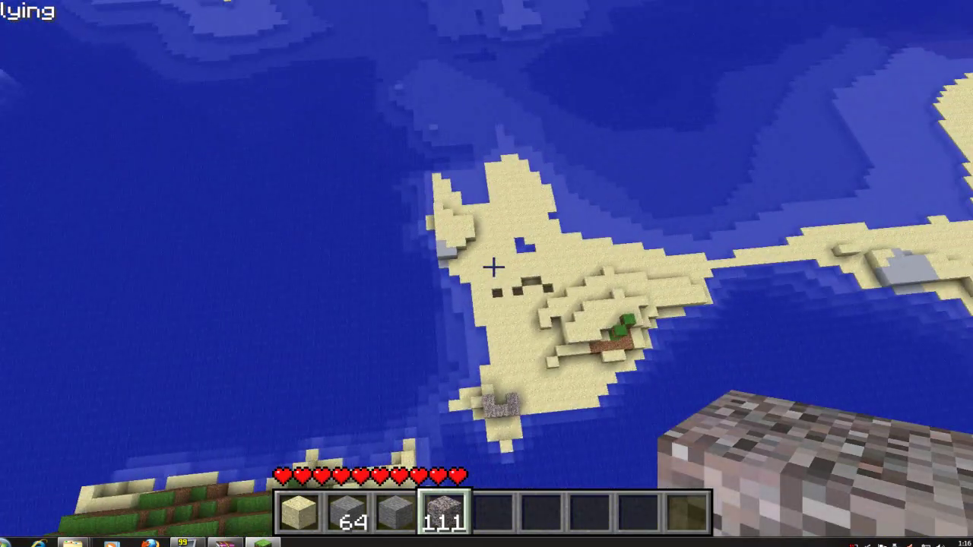
{"action": "key", "text": "shift"}
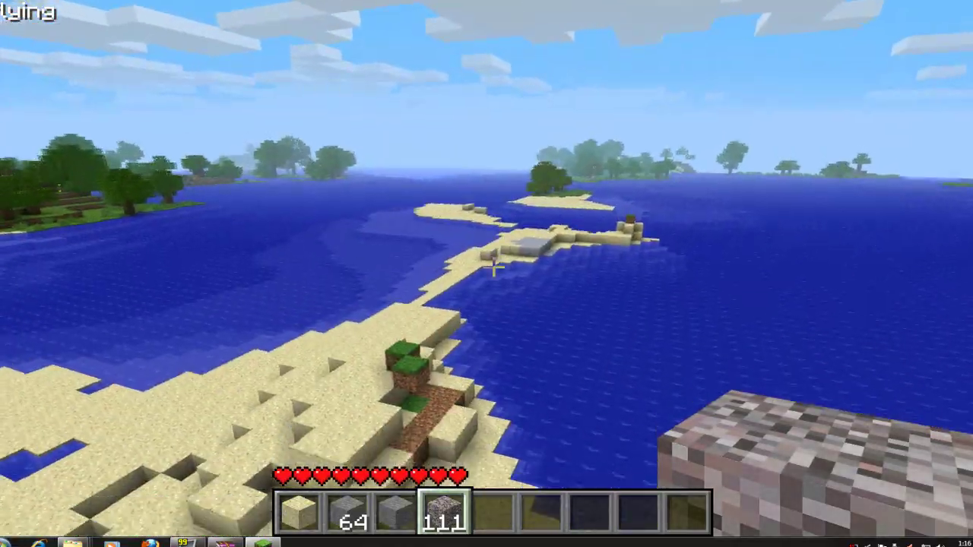
{"action": "key", "text": "shift"}
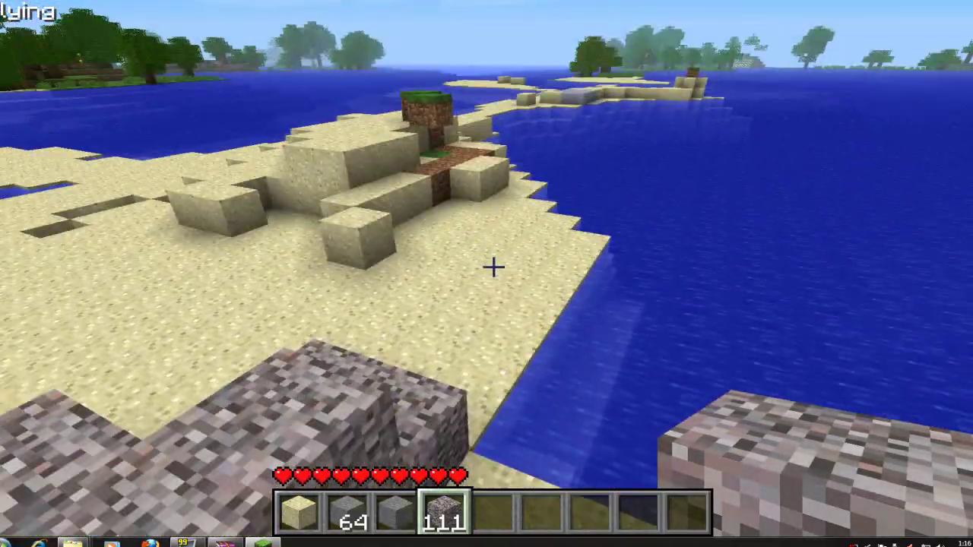
Step: Extend the gravel pile at the island's tip with more blocks while hovering beside it
{"action": "right_click", "coordinate": [493, 267]}
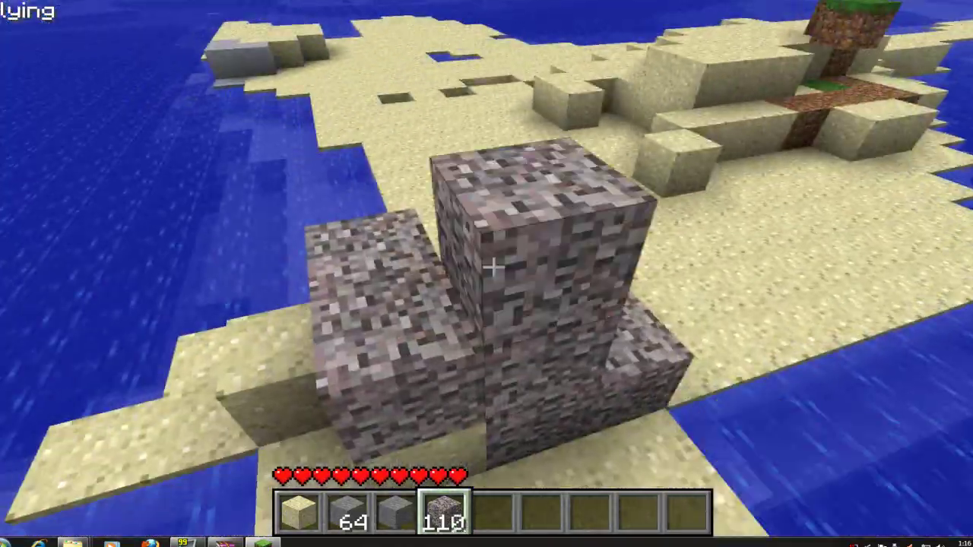
{"action": "right_click", "coordinate": [493, 267]}
{"action": "right_click", "coordinate": [494, 266]}
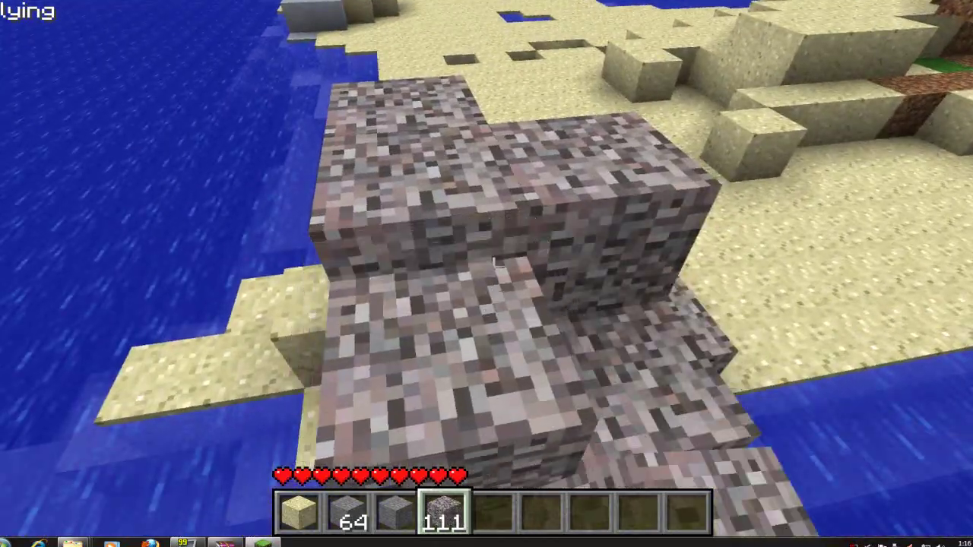
{"action": "right_click", "coordinate": [493, 266]}
{"action": "left_click", "coordinate": [493, 266]}
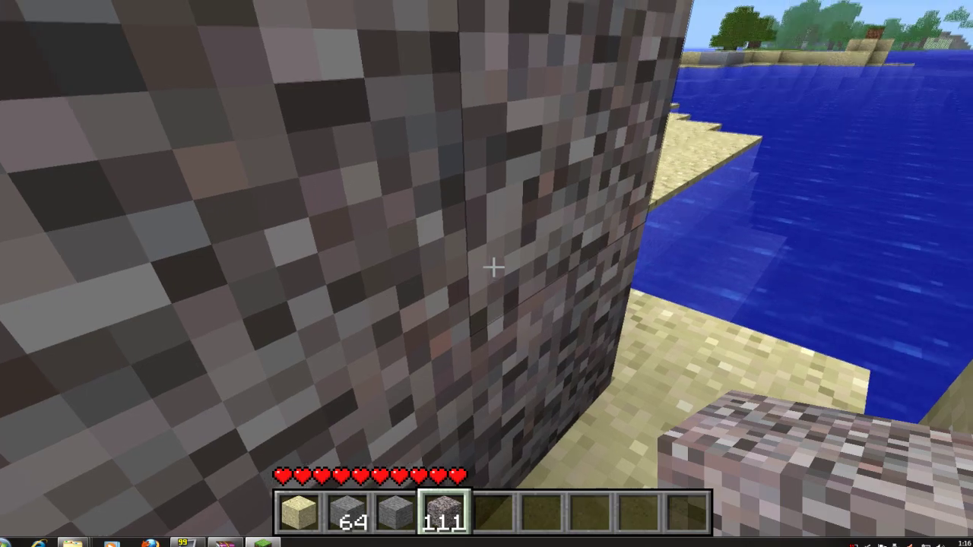
Step: Fly above the gravel pile in builder mode and place stone blocks from a distance to form a platform on the sand
{"action": "key", "text": "space"}
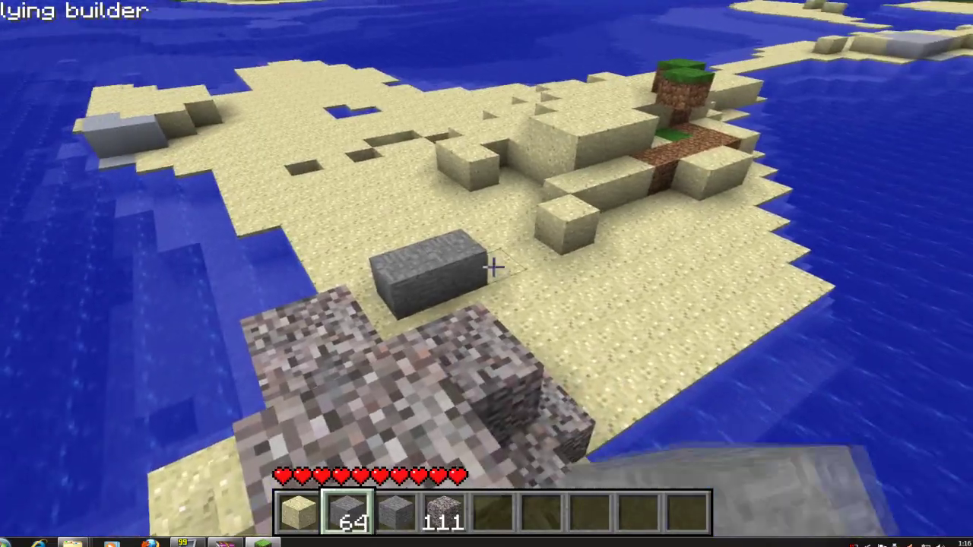
{"action": "right_click", "coordinate": [494, 267]}
{"action": "right_click", "coordinate": [493, 266]}
{"action": "right_click", "coordinate": [493, 267]}
{"action": "right_click", "coordinate": [493, 267]}
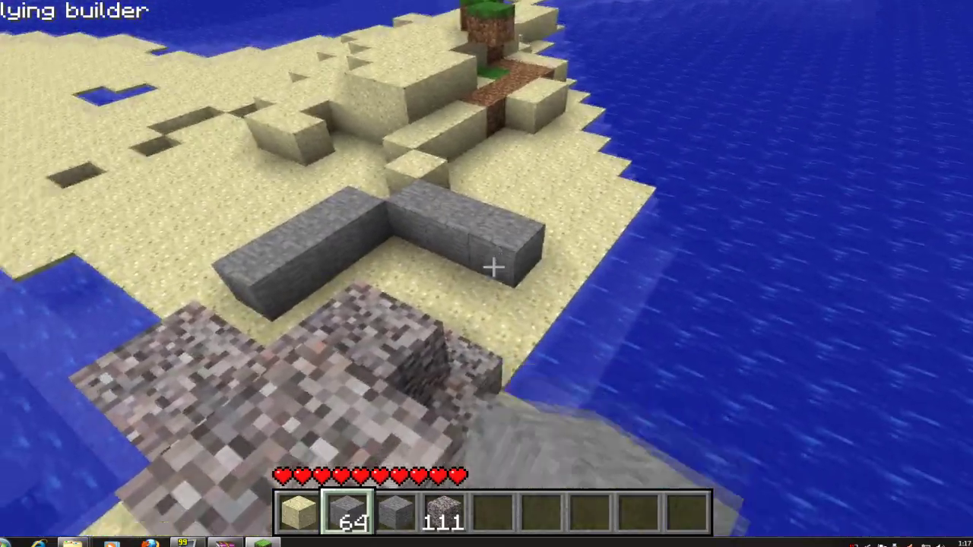
{"action": "right_click", "coordinate": [493, 267]}
{"action": "right_click", "coordinate": [494, 267]}
{"action": "right_click", "coordinate": [493, 267]}
{"action": "right_click", "coordinate": [494, 267]}
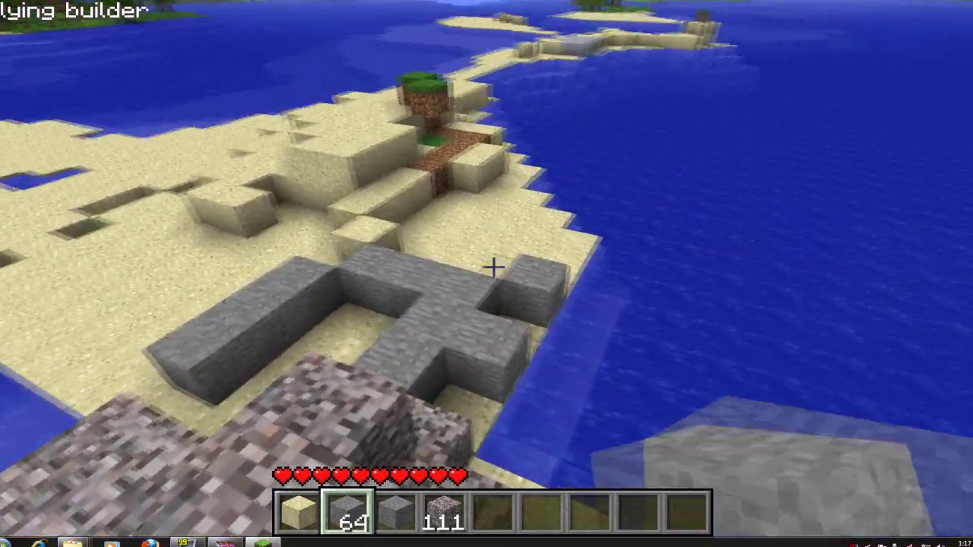
{"action": "right_click", "coordinate": [493, 267]}
{"action": "right_click", "coordinate": [493, 267]}
{"action": "right_click", "coordinate": [494, 267]}
{"action": "right_click", "coordinate": [494, 267]}
{"action": "right_click", "coordinate": [493, 267]}
{"action": "right_click", "coordinate": [493, 267]}
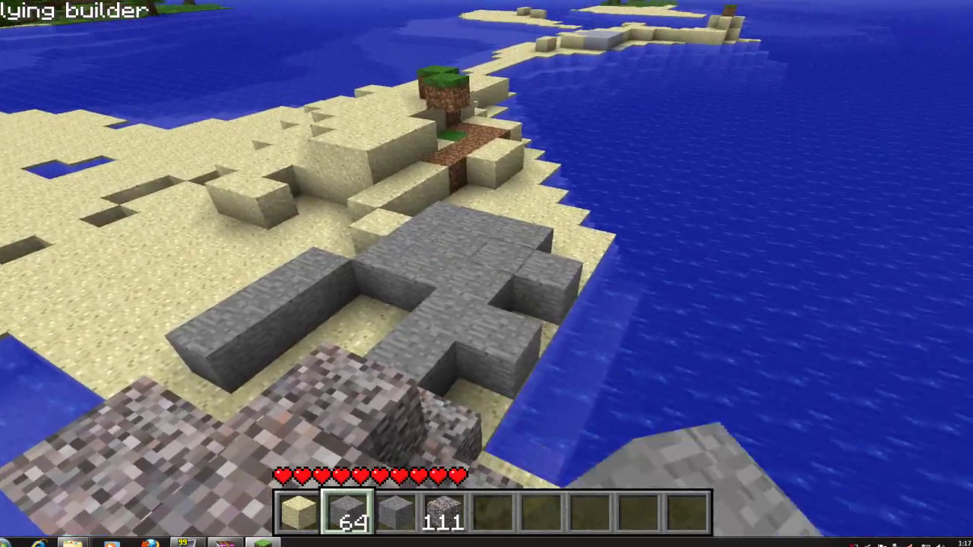
{"action": "right_click", "coordinate": [493, 267]}
{"action": "right_click", "coordinate": [493, 267]}
{"action": "right_click", "coordinate": [493, 267]}
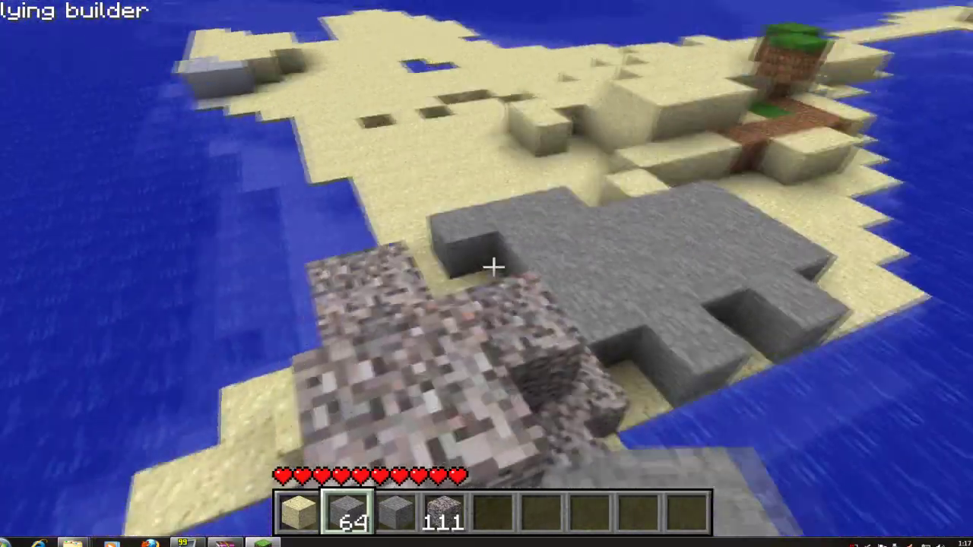
{"action": "right_click", "coordinate": [493, 267]}
{"action": "right_click", "coordinate": [493, 266]}
{"action": "right_click", "coordinate": [493, 267]}
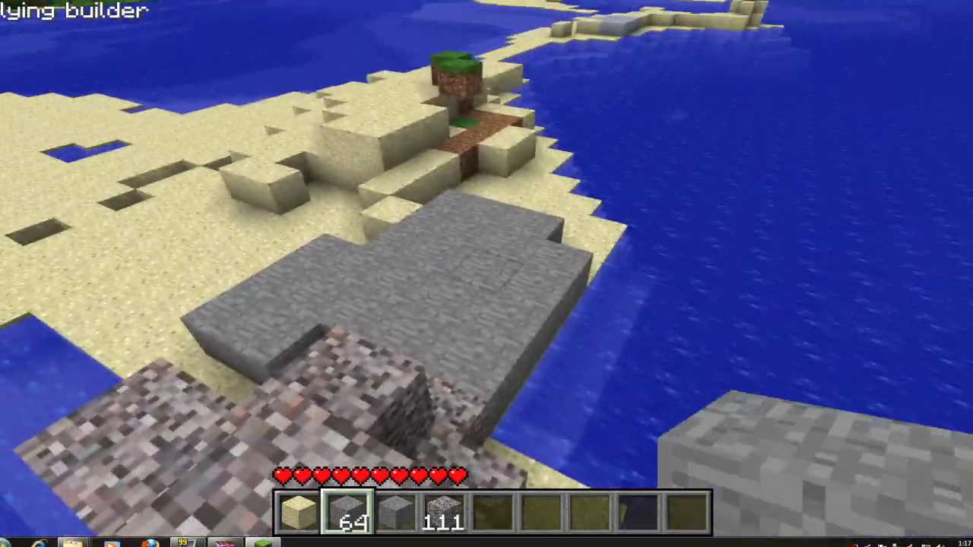
Step: Stack a few stone blocks on top of the platform and break some of its blocks from a distance
{"action": "right_click", "coordinate": [494, 266]}
{"action": "right_click", "coordinate": [493, 266]}
{"action": "right_click", "coordinate": [494, 266]}
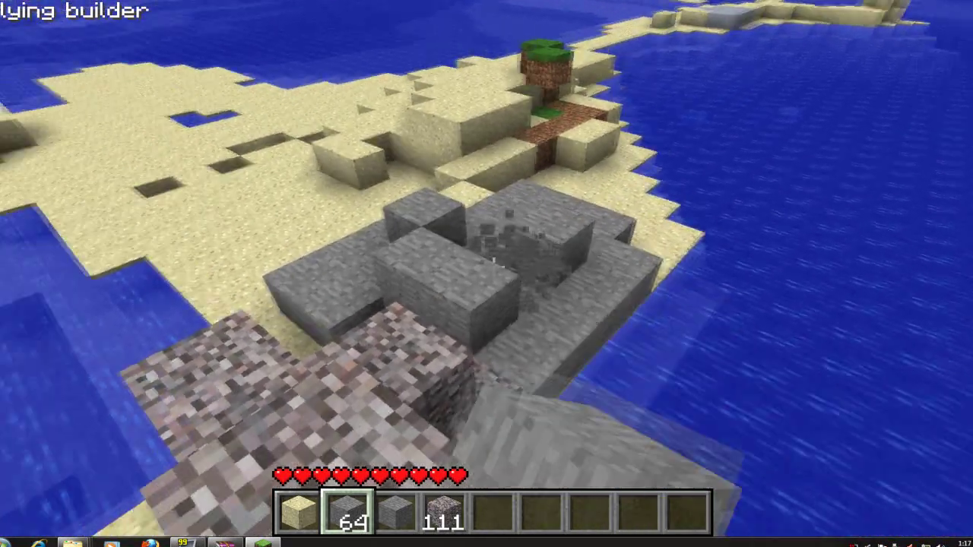
{"action": "left_click", "coordinate": [492, 266]}
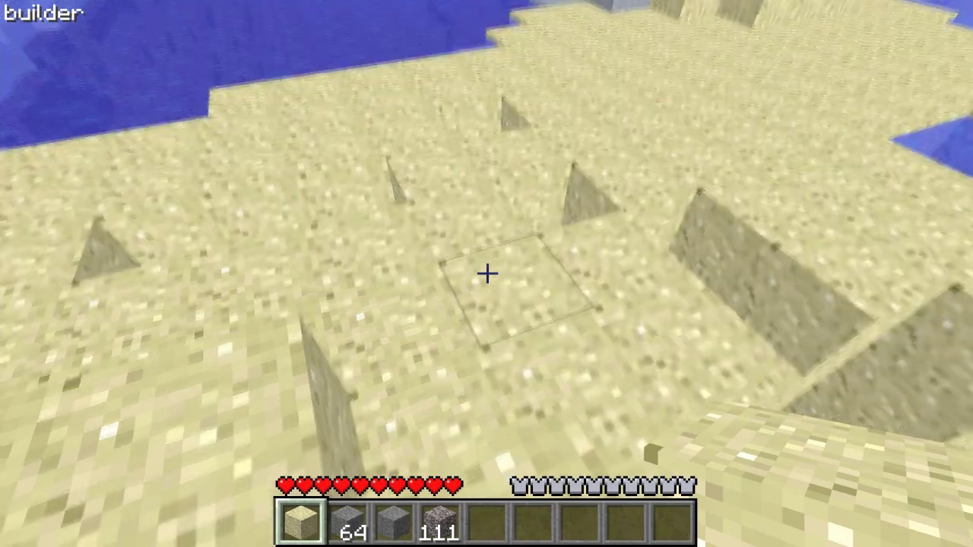
Step: Dig a tunnel from the beach down through sand and stone in builder mode and advance into the dark
{"action": "key", "text": "x"}
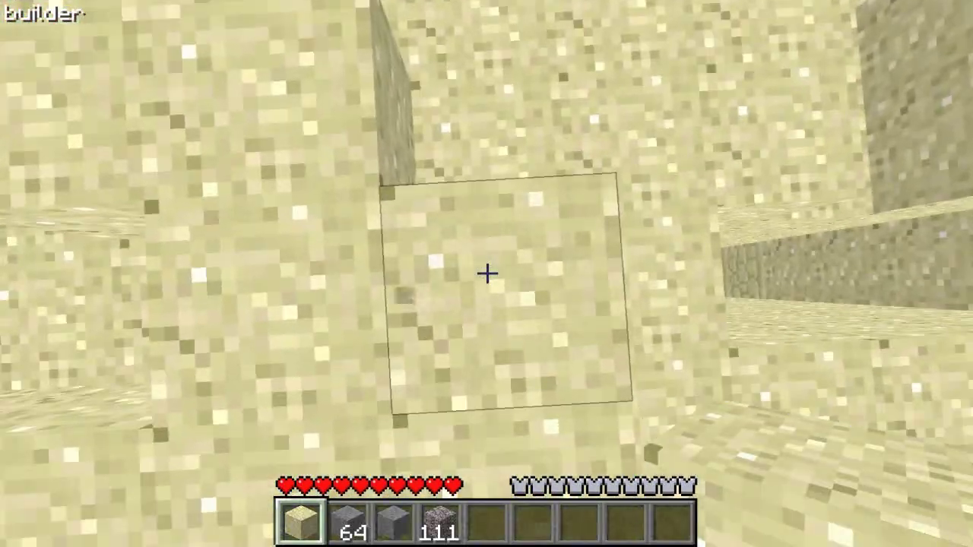
{"action": "left_click", "coordinate": [487, 274]}
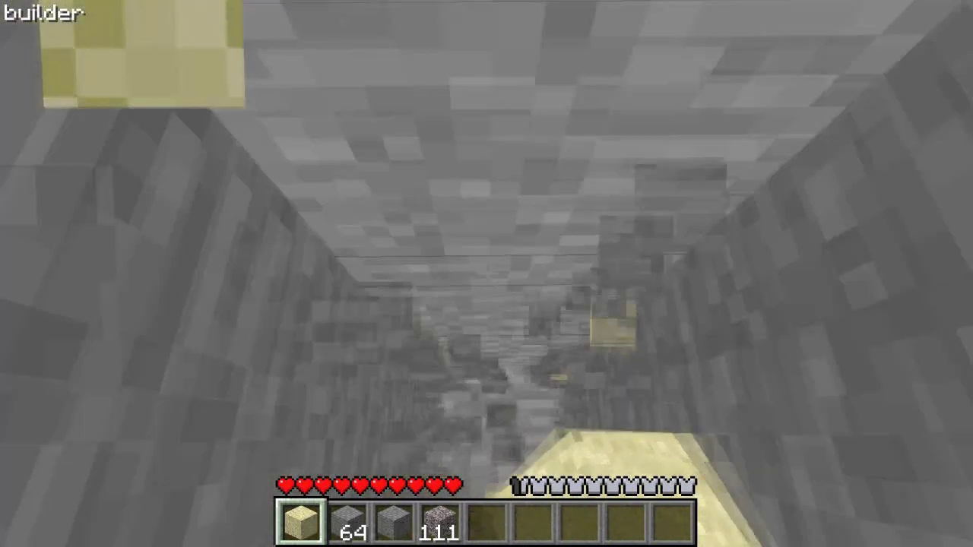
{"action": "left_click", "coordinate": [487, 274]}
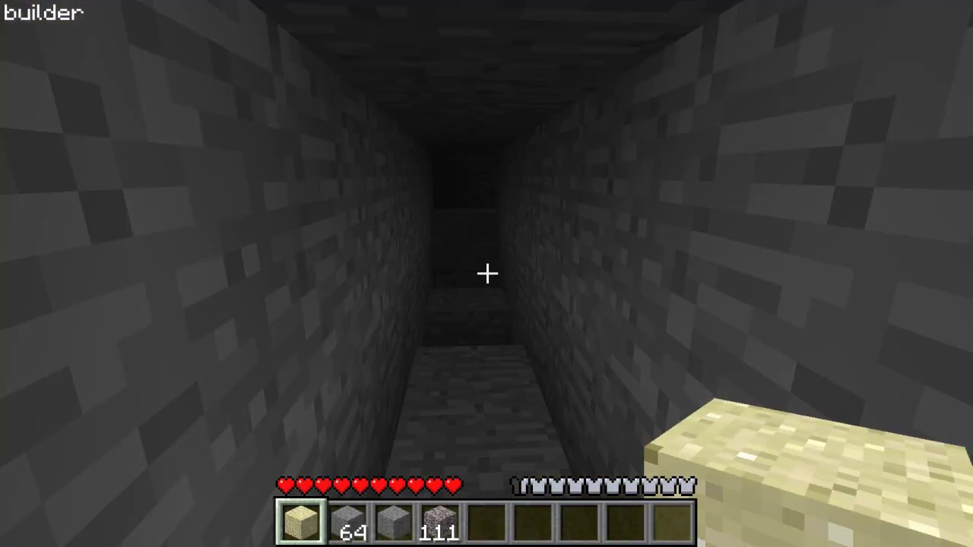
{"action": "left_click", "coordinate": [486, 274]}
{"action": "left_click", "coordinate": [487, 274]}
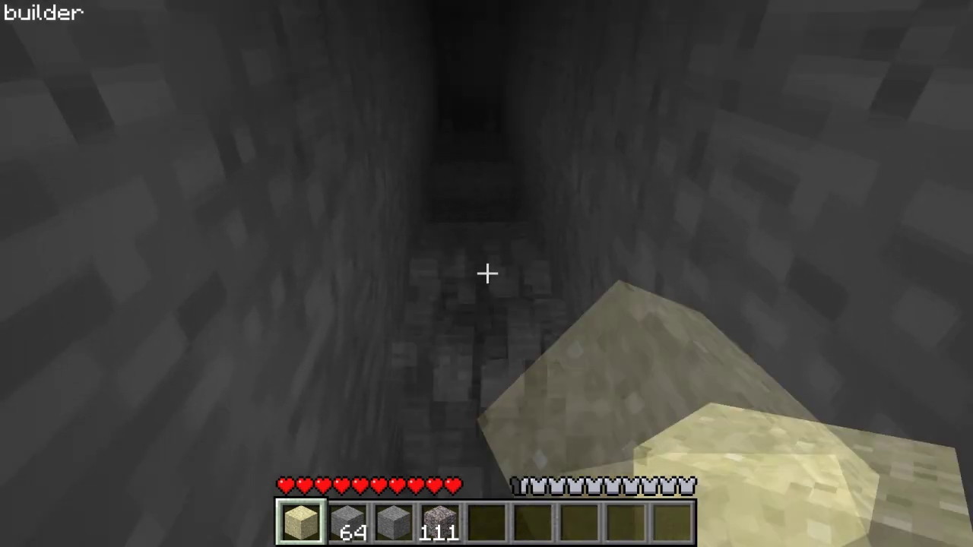
{"action": "key", "text": "x"}
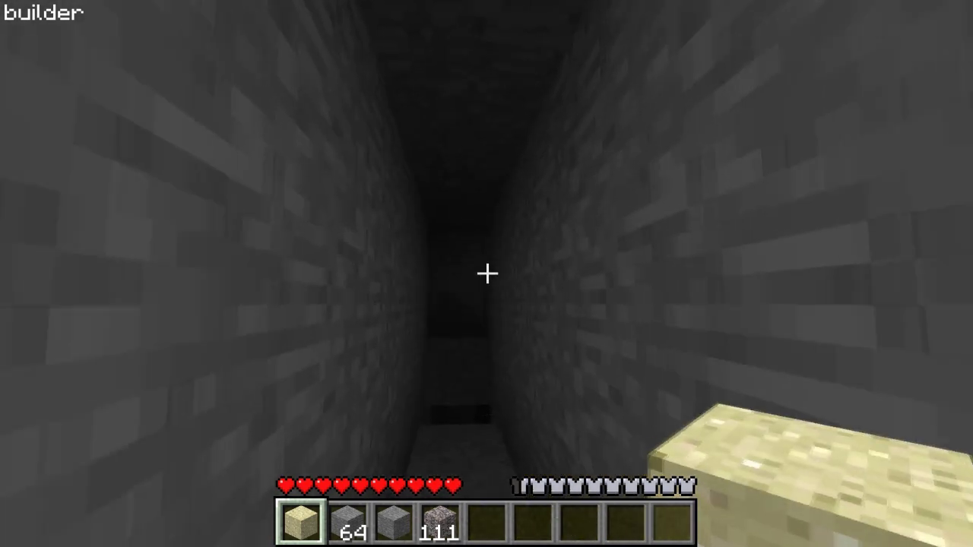
{"action": "key", "text": "x"}
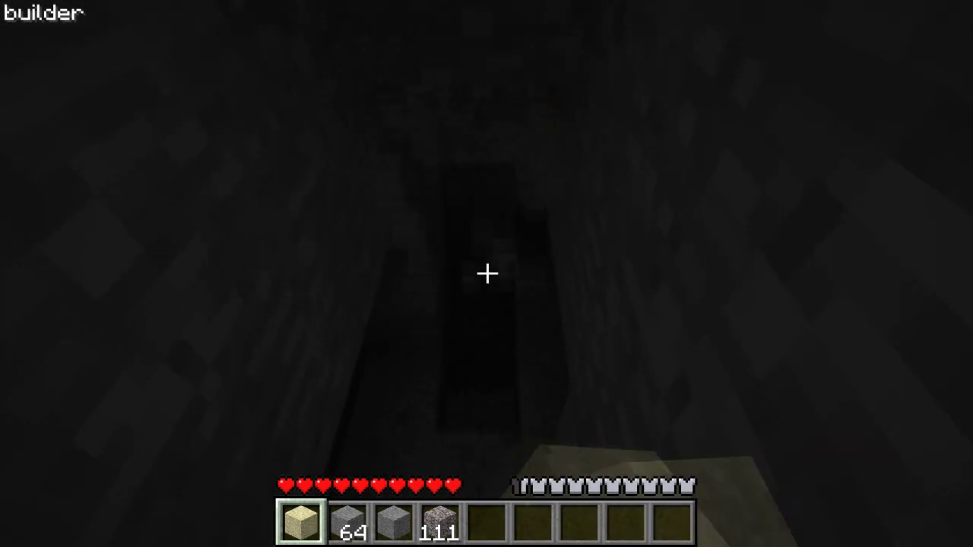
{"action": "key", "text": "w"}
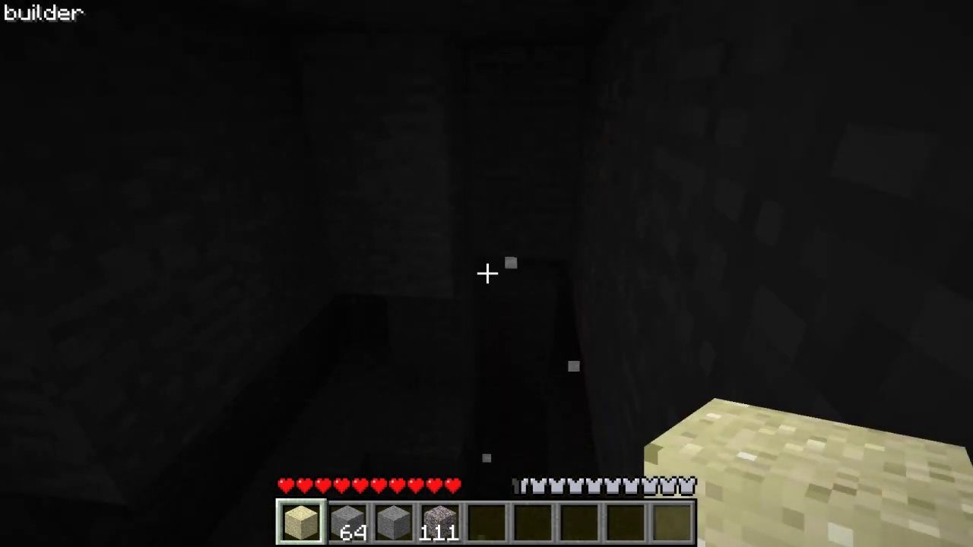
Step: Turn on the mod's full lighting underground and dig out more stone beside the iron ore
{"action": "key", "text": "l"}
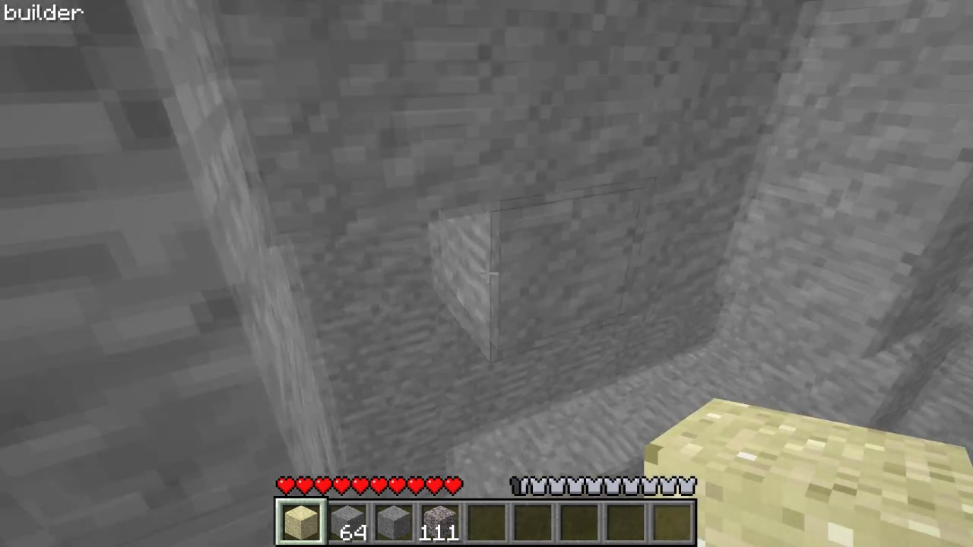
{"action": "left_click", "coordinate": [486, 274]}
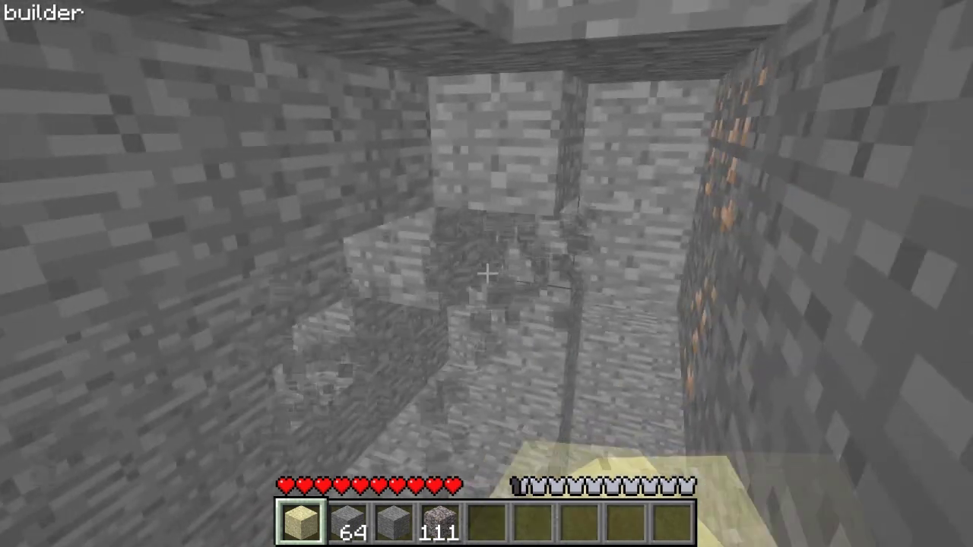
{"action": "left_click", "coordinate": [486, 273]}
{"action": "left_click", "coordinate": [487, 274]}
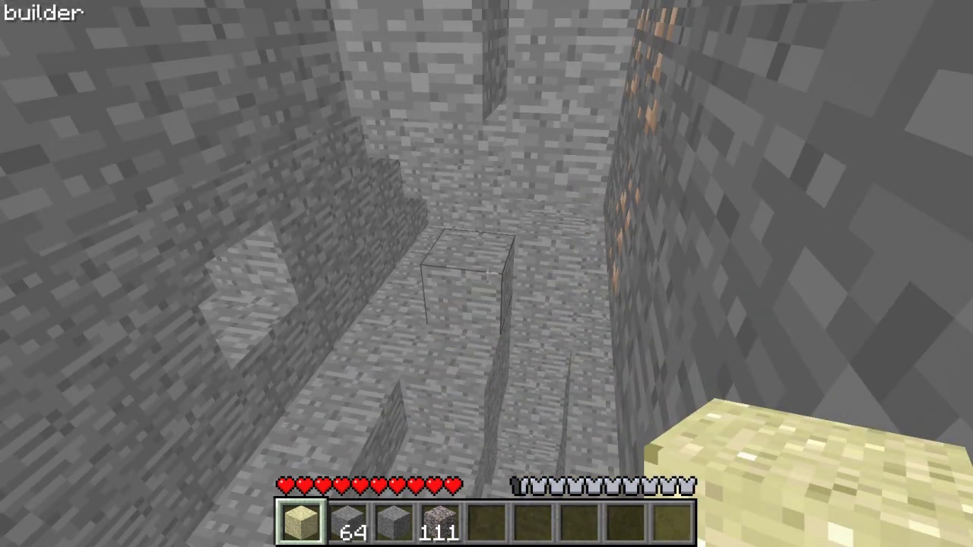
Step: Toggle the see-through ore view to examine the ores spread around underground
{"action": "key", "text": "x"}
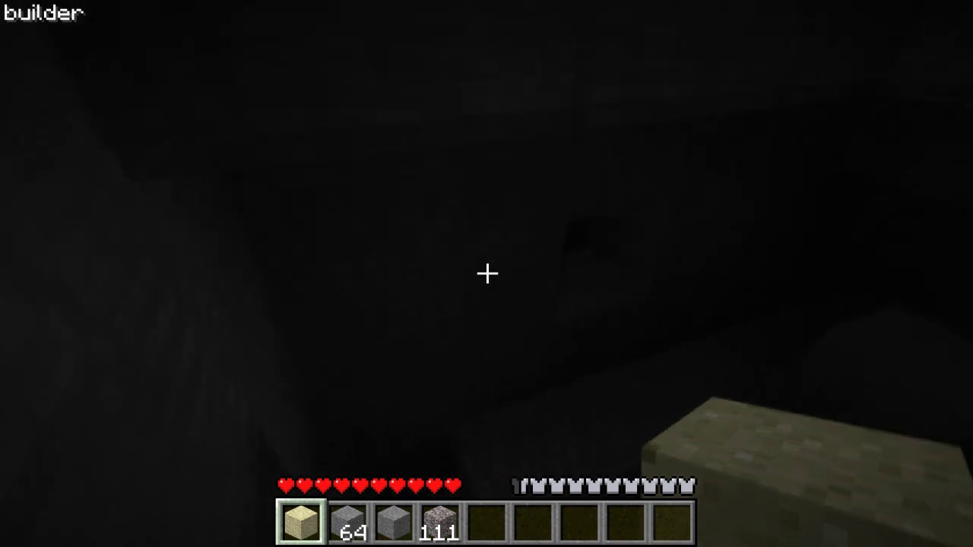
{"action": "key", "text": "x"}
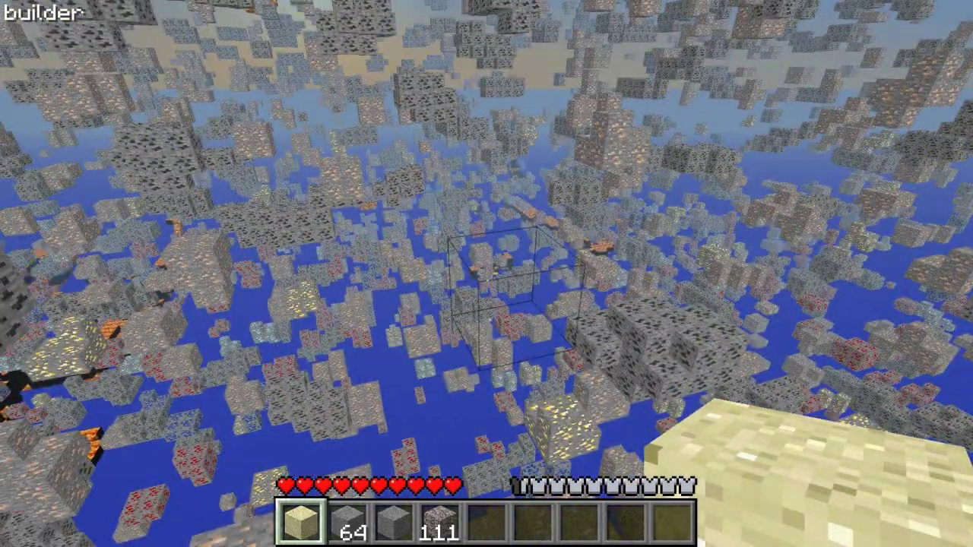
{"action": "key", "text": "x"}
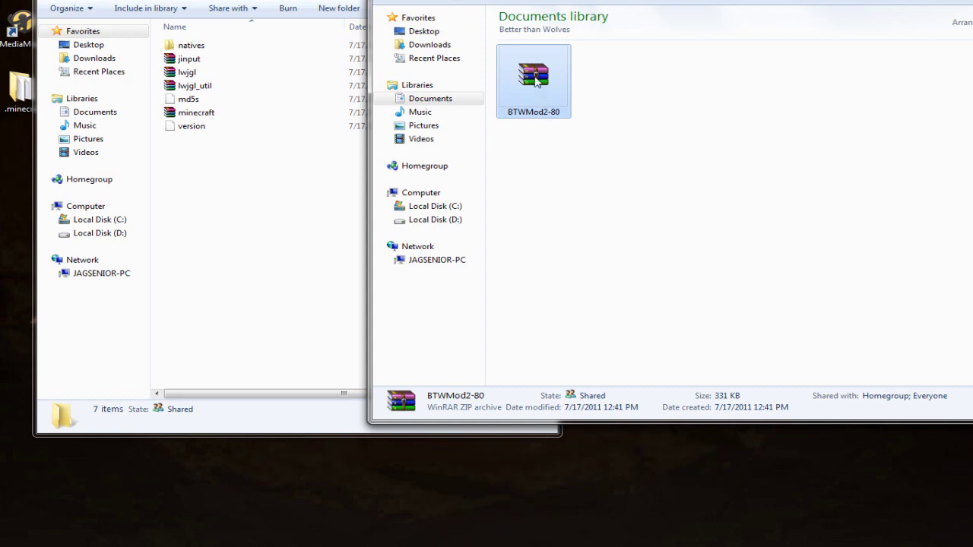
Step: Open the MINECRAFT-JAR folder inside the BTWMod2-80 archive and open the minecraft archive beside it
{"action": "double_click", "coordinate": [536, 82]}
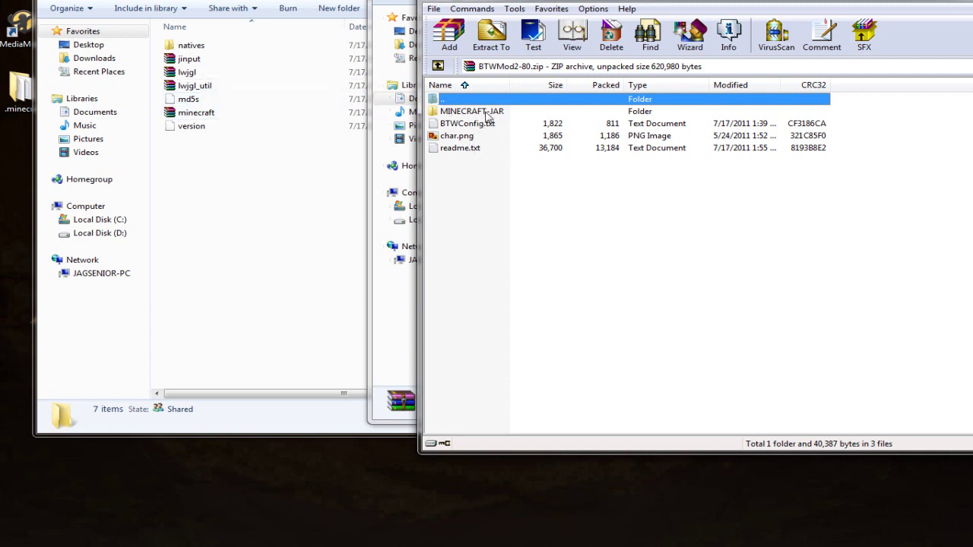
{"action": "double_click", "coordinate": [487, 114]}
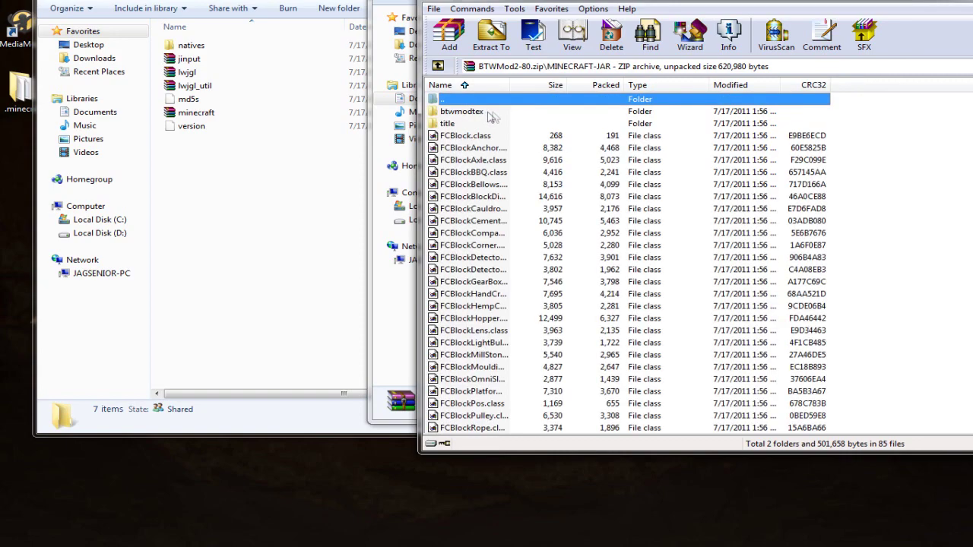
{"action": "double_click", "coordinate": [199, 112]}
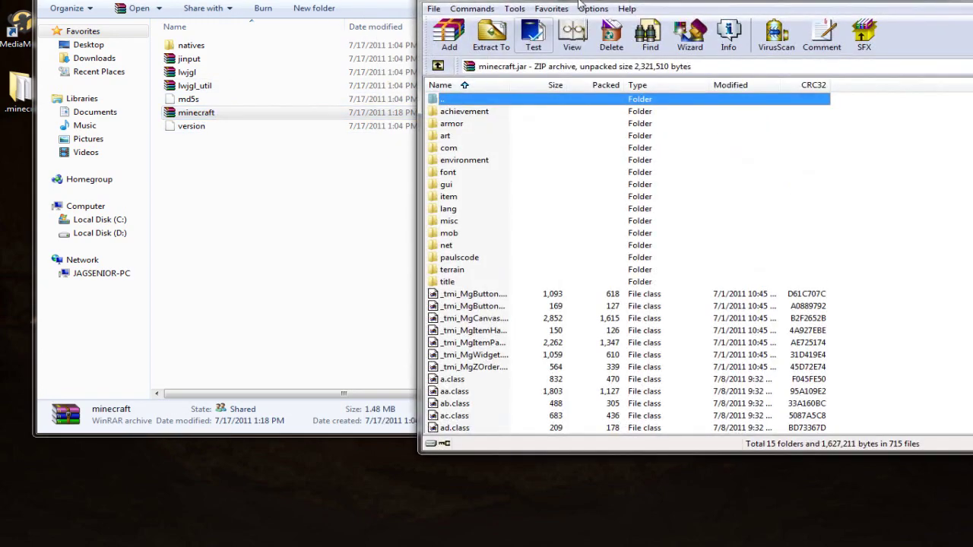
{"action": "left_click_drag", "start_coordinate": [622, 2], "coordinate": [125, 0]}
{"action": "left_click", "coordinate": [622, 138]}
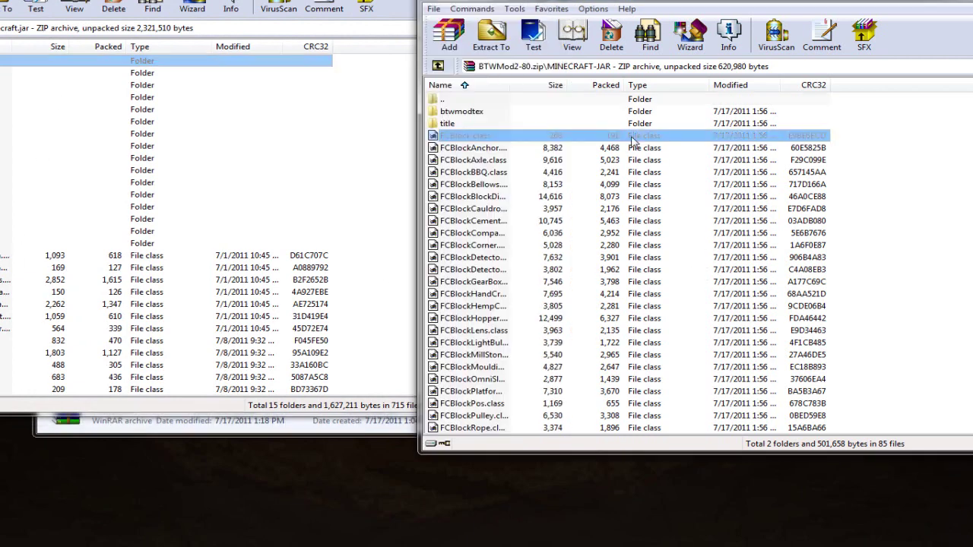
Step: Add all files and folders from MINECRAFT-JAR to minecraft.jar with the default archive settings, and close both archives
{"action": "left_click", "coordinate": [472, 113]}
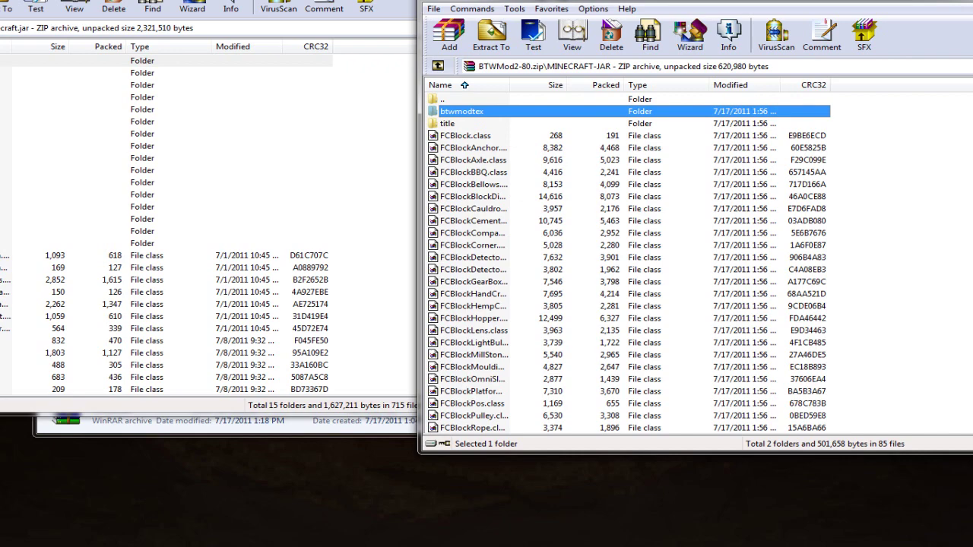
{"action": "scroll", "coordinate": [630, 263], "scroll_direction": "down", "scroll_amount": 20}
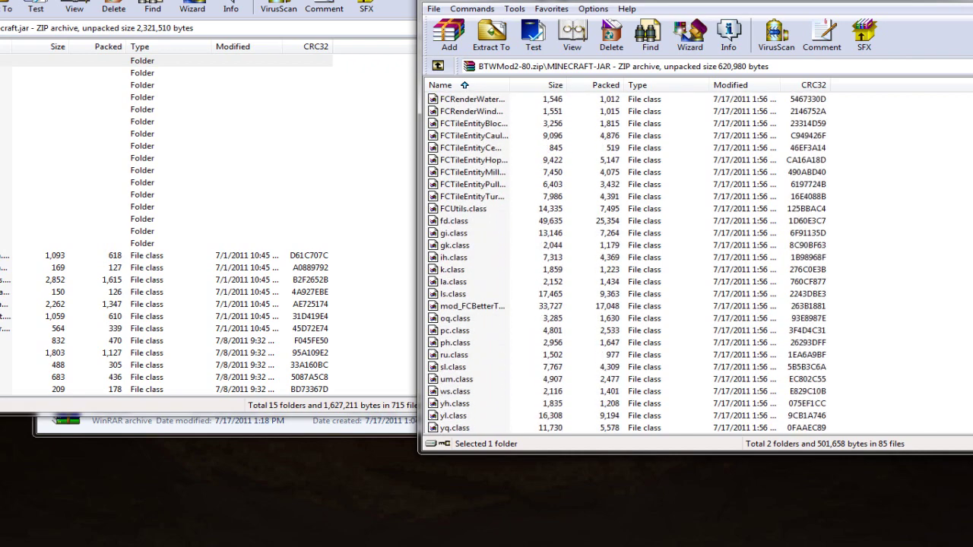
{"action": "key", "text": "ctrl+a"}
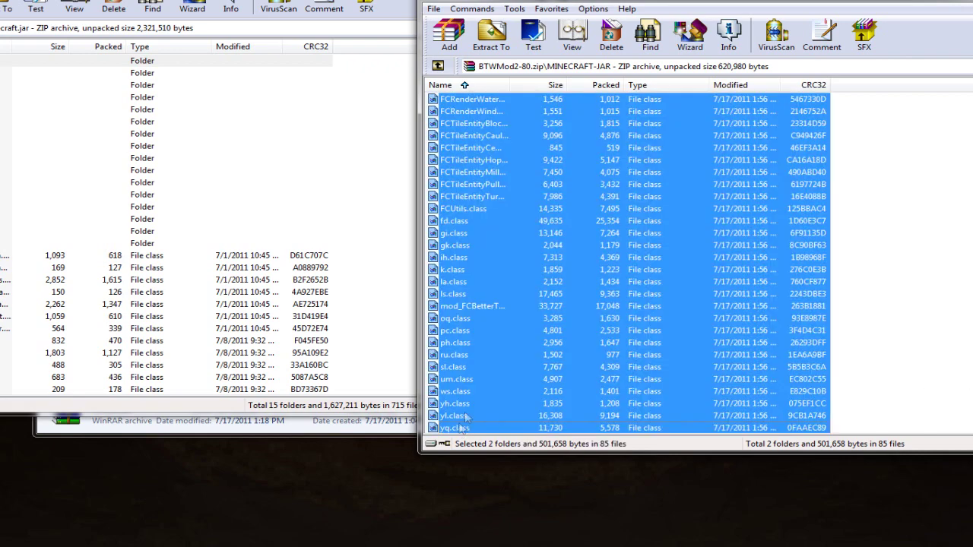
{"action": "left_click_drag", "start_coordinate": [526, 253], "coordinate": [211, 337]}
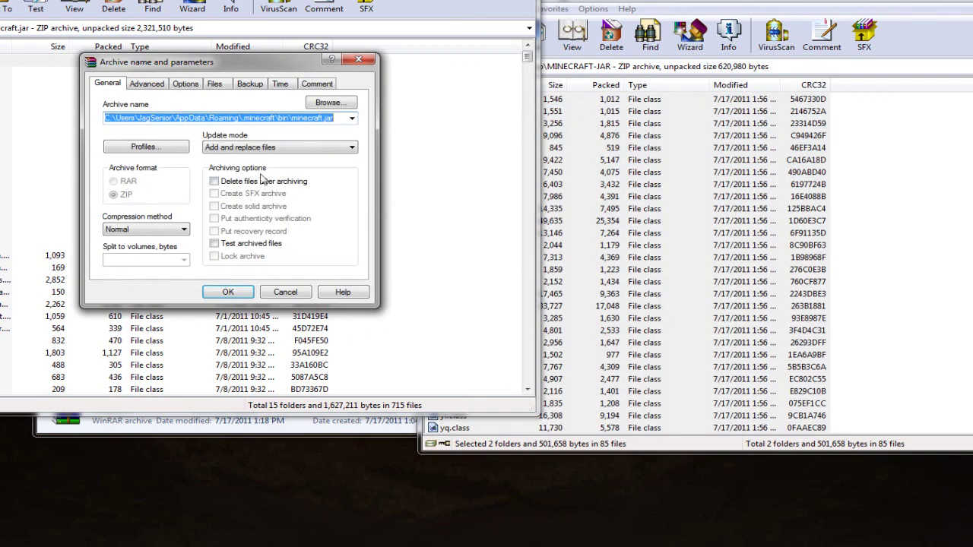
{"action": "left_click", "coordinate": [234, 292]}
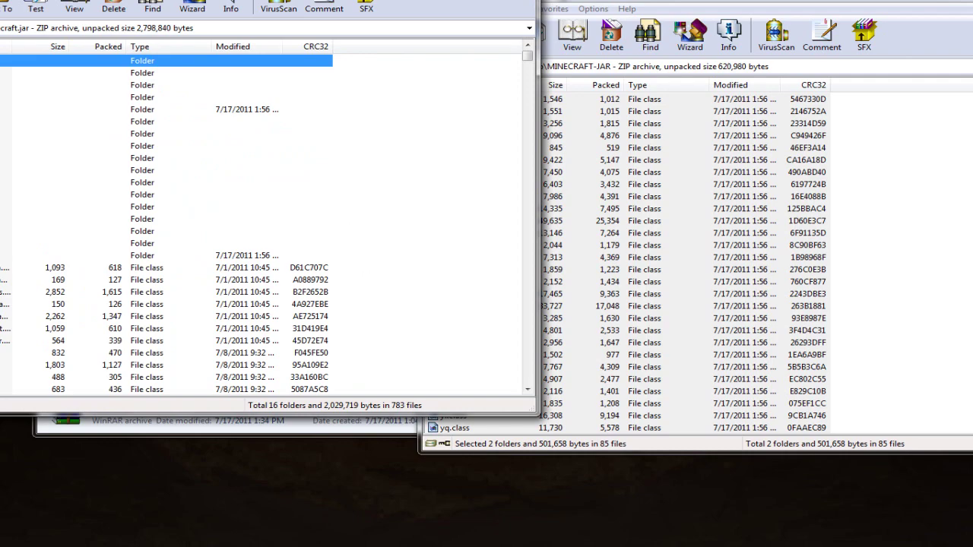
{"action": "key", "text": "alt+F4"}
{"action": "left_click", "coordinate": [969, 107]}
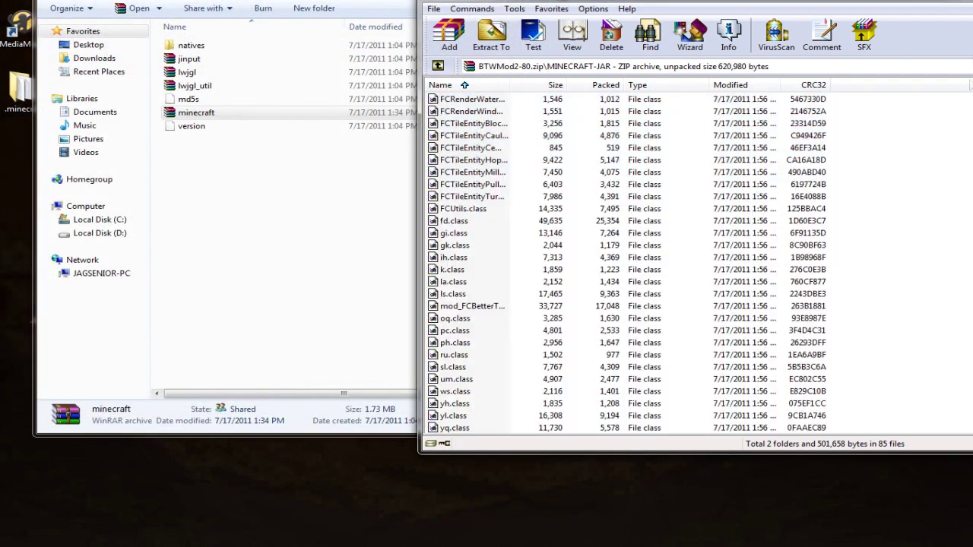
{"action": "key", "text": "alt+F4"}
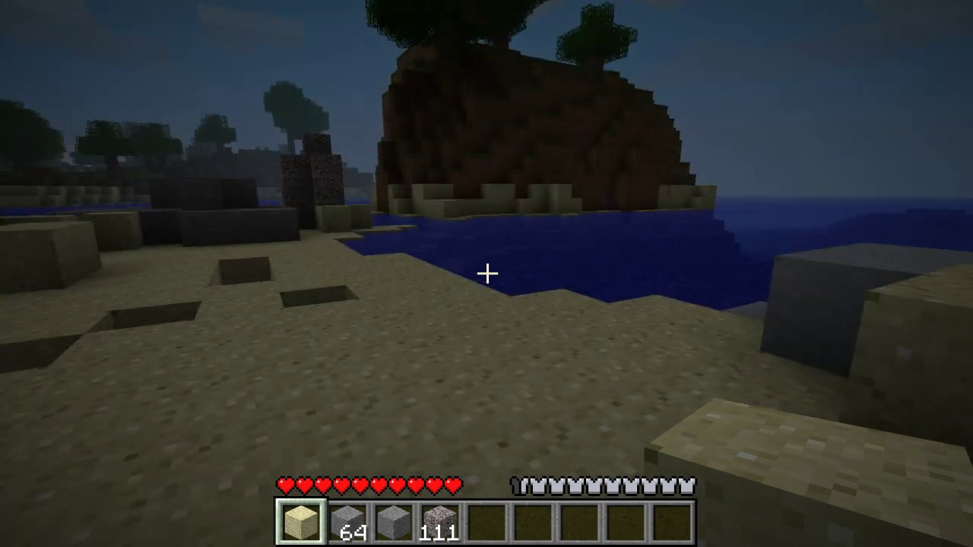
Step: Add a stack of 64 yellow-framed glass-like blocks and 64 redstone torches to the inventory through TooManyItems
{"action": "key", "text": "e"}
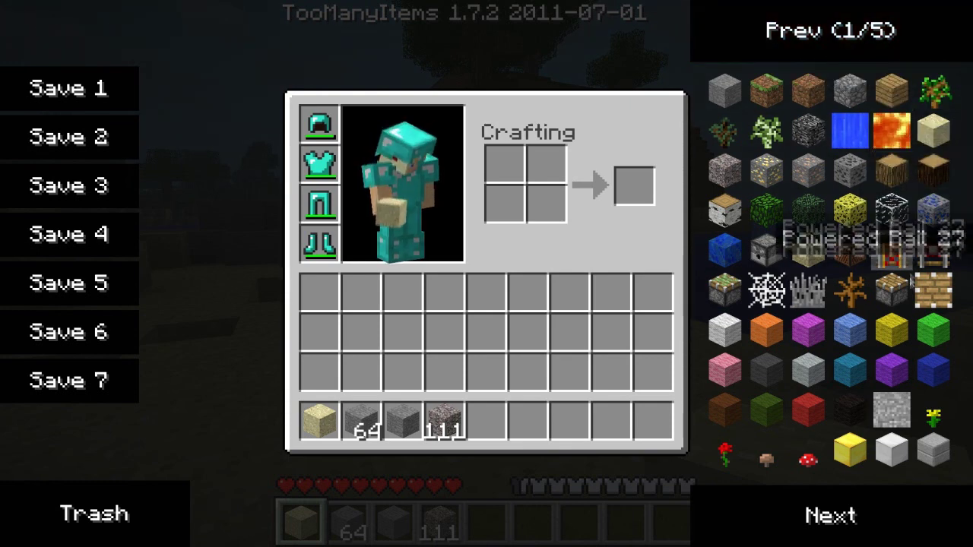
{"action": "left_click", "coordinate": [865, 515]}
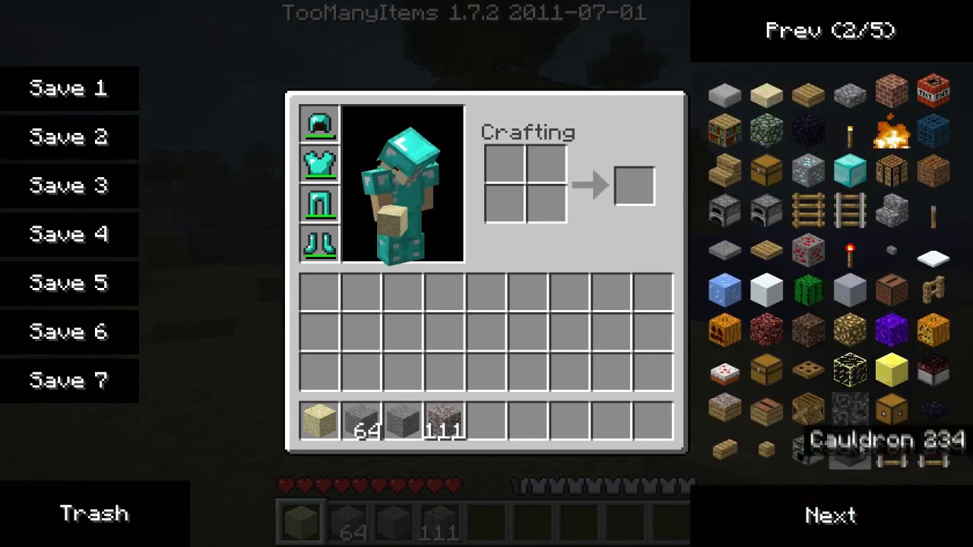
{"action": "left_click", "coordinate": [835, 374]}
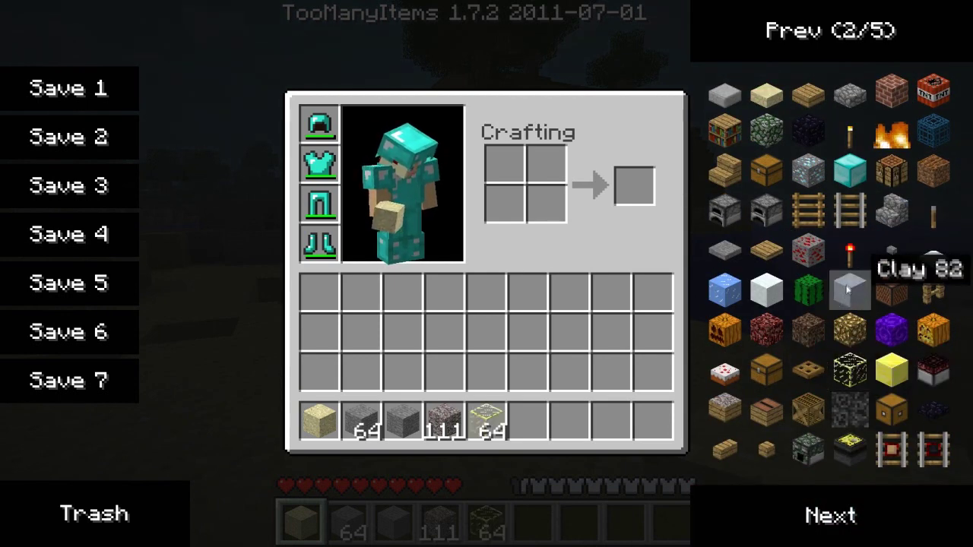
{"action": "left_click", "coordinate": [849, 255]}
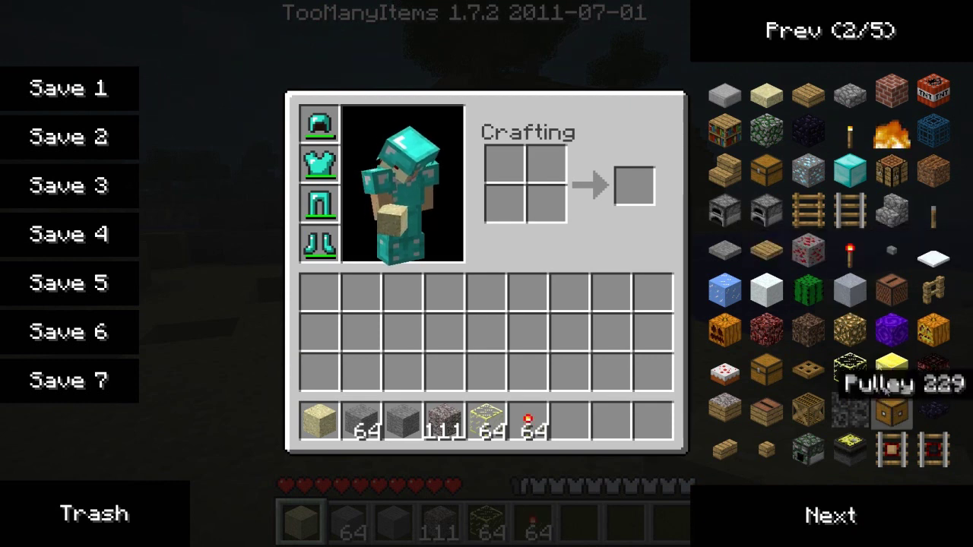
Step: Look through the remaining TooManyItems pages for the mod's new items and add 64 redstone dust to the inventory
{"action": "left_click", "coordinate": [834, 512]}
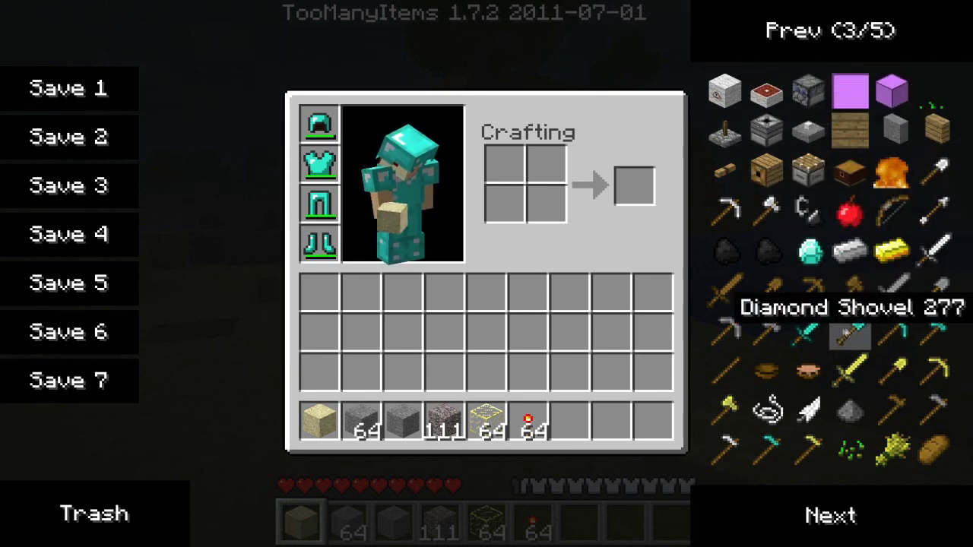
{"action": "left_click", "coordinate": [857, 516]}
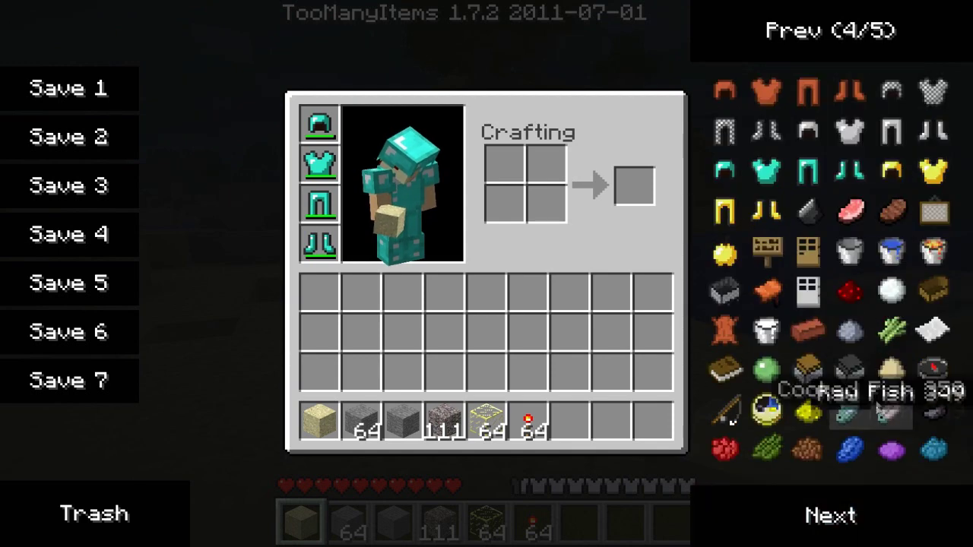
{"action": "left_click", "coordinate": [849, 502]}
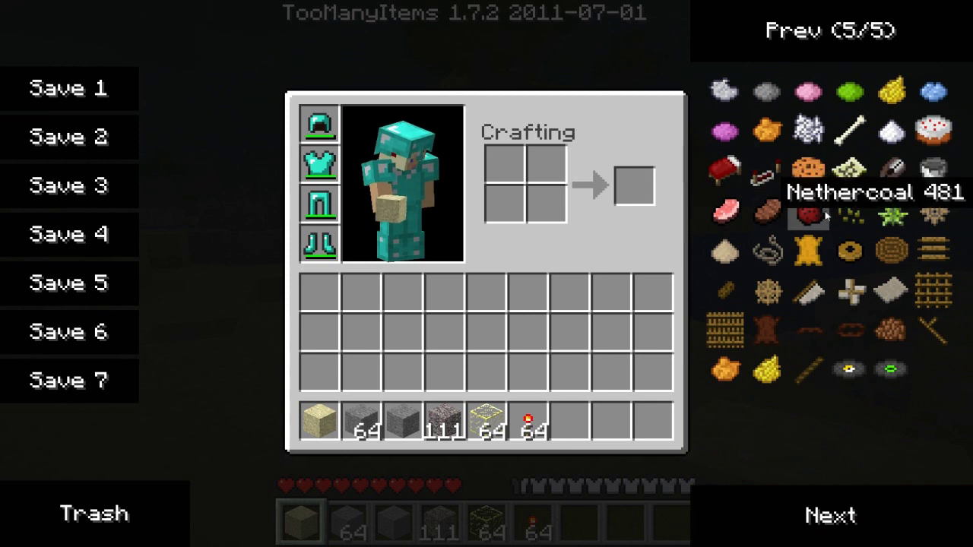
{"action": "left_click", "coordinate": [810, 43]}
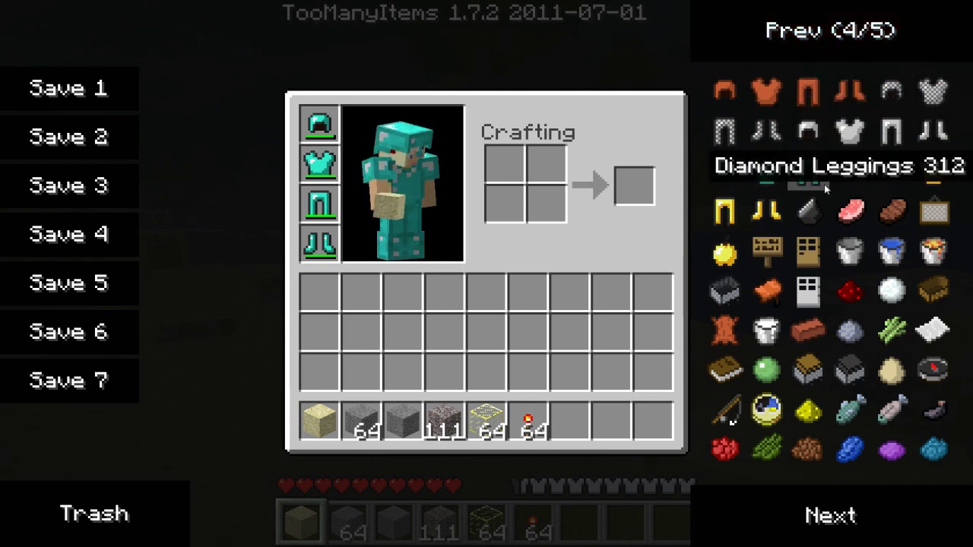
{"action": "left_click", "coordinate": [839, 296]}
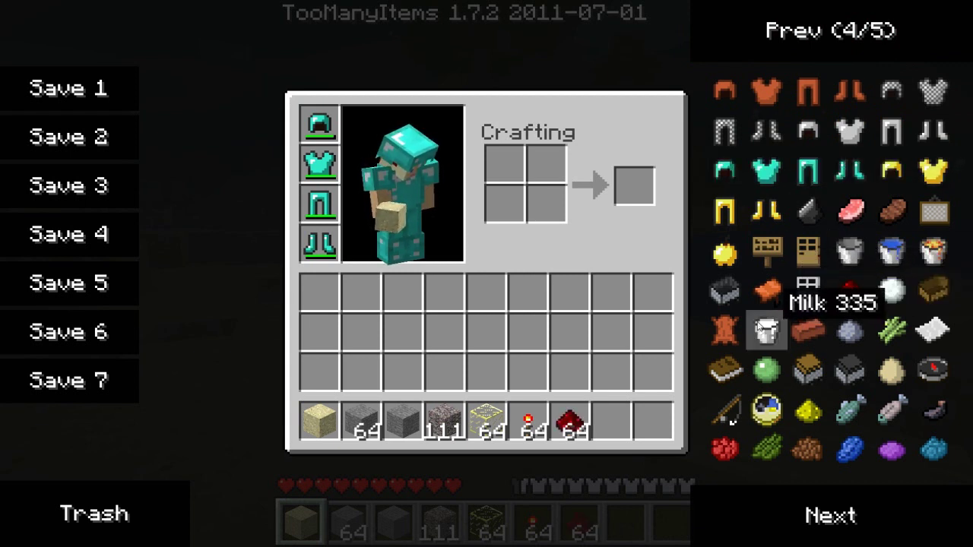
{"action": "key", "text": "e"}
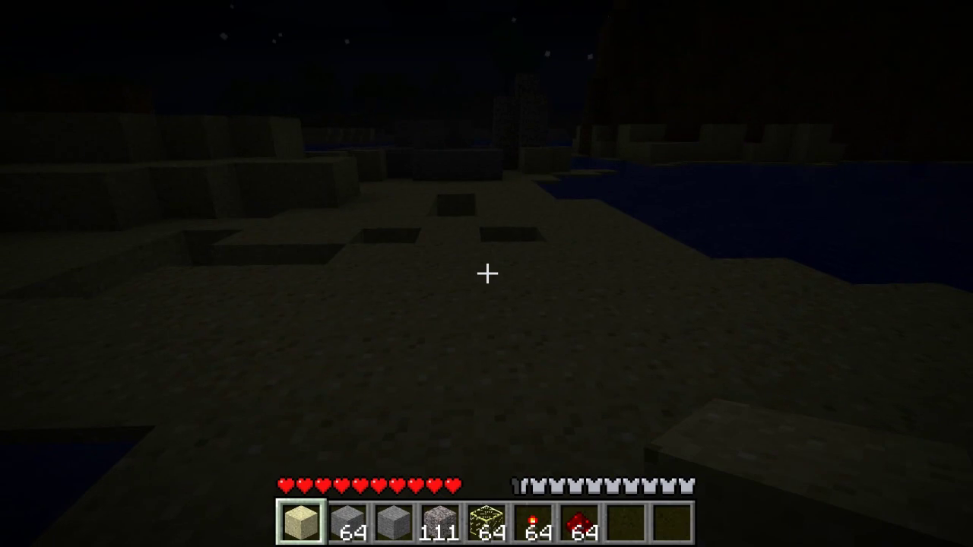
Step: Turn on full lighting and lay a short redstone line on the sand with the glass-like block and a redstone torch
{"action": "key", "text": "l"}
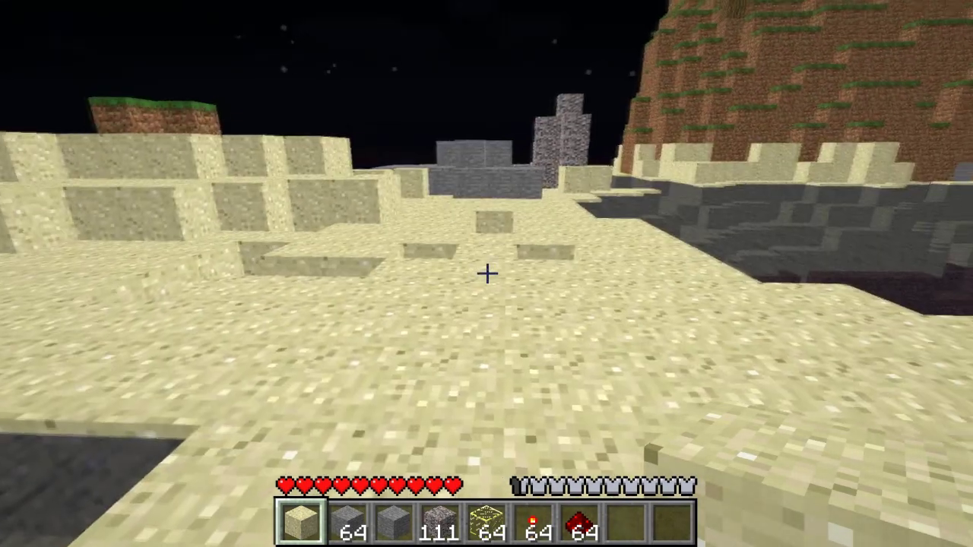
{"action": "scroll", "coordinate": [486, 273], "scroll_direction": "down", "scroll_amount": 6}
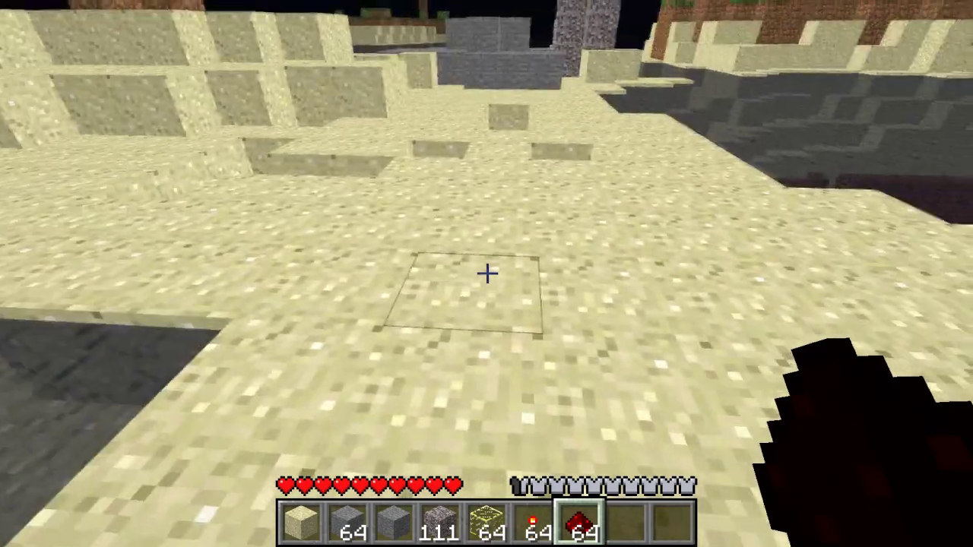
{"action": "right_click", "coordinate": [486, 273]}
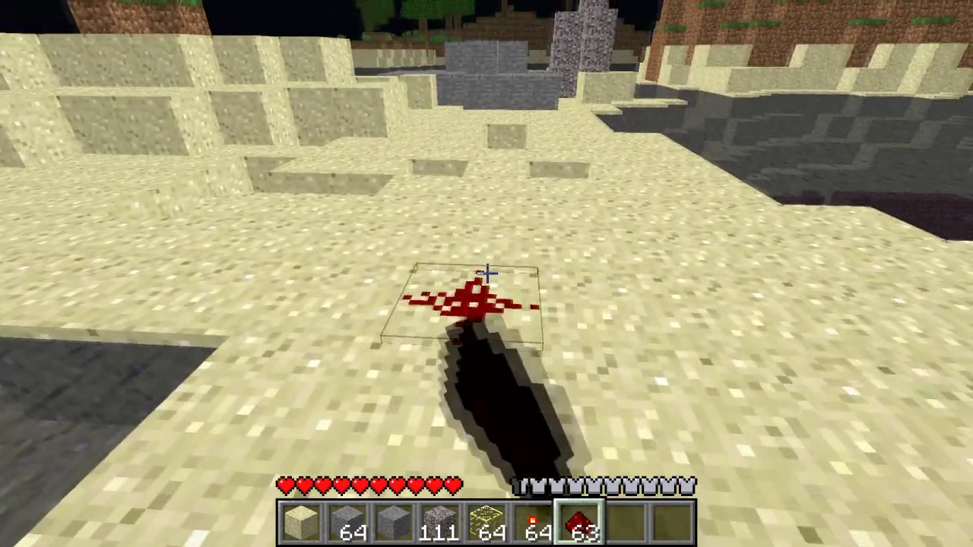
{"action": "right_click", "coordinate": [486, 274]}
{"action": "scroll", "coordinate": [486, 273], "scroll_direction": "up", "scroll_amount": 2}
{"action": "right_click", "coordinate": [486, 273]}
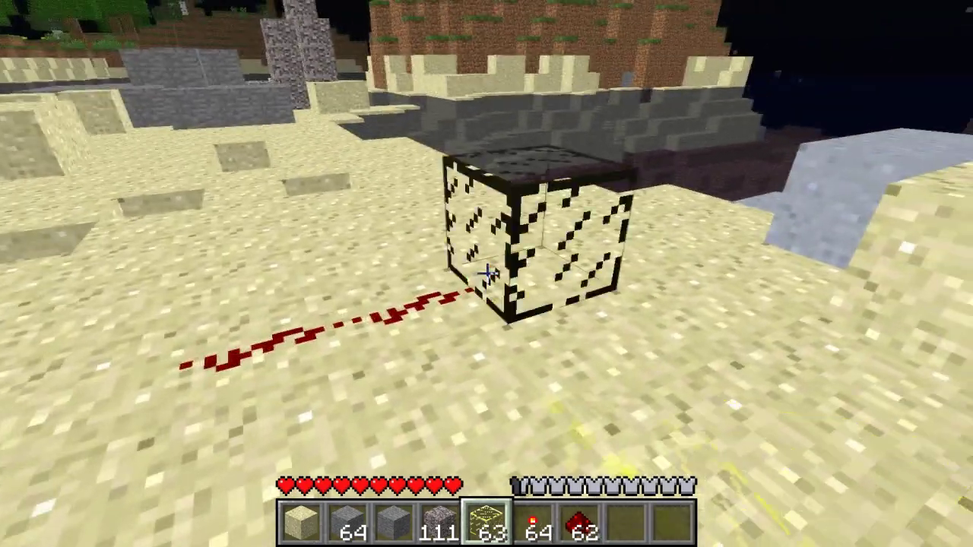
{"action": "scroll", "coordinate": [486, 274], "scroll_direction": "down", "scroll_amount": 1}
{"action": "right_click", "coordinate": [487, 273]}
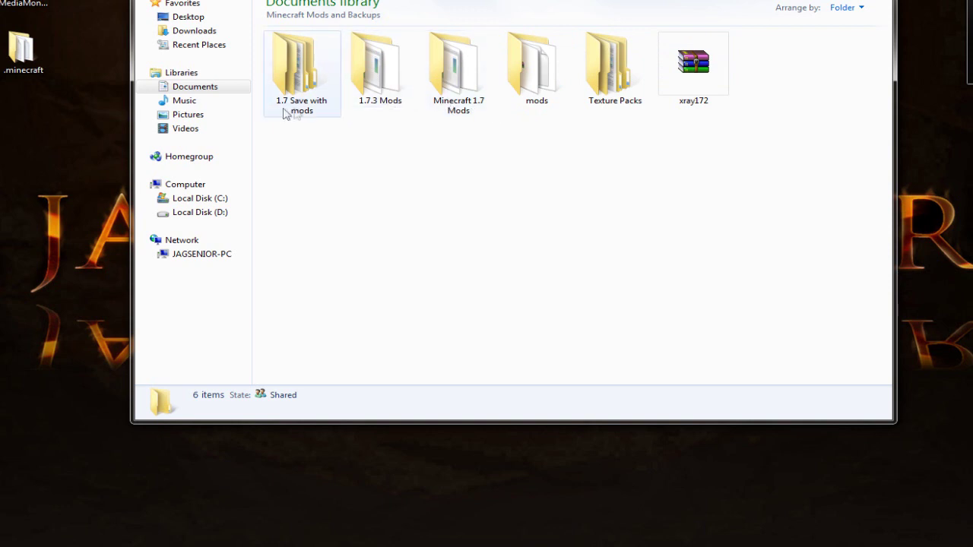
Step: Open the Minecraft 1.7 Mods folder and, in a second window, the texturepacks folder inside .minecraft
{"action": "double_click", "coordinate": [469, 86]}
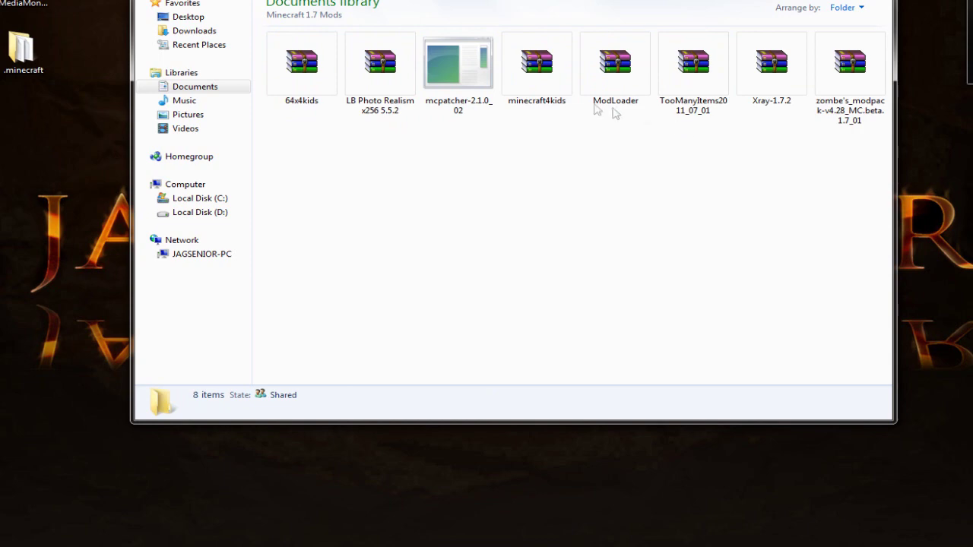
{"action": "left_click_drag", "start_coordinate": [536, 0], "coordinate": [717, 0]}
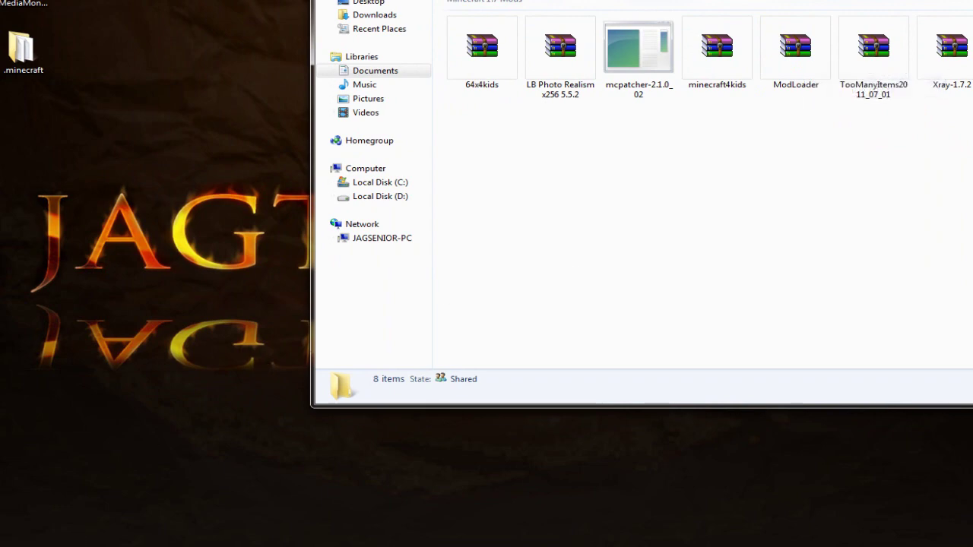
{"action": "key", "text": "super"}
{"action": "left_click", "coordinate": [84, 513]}
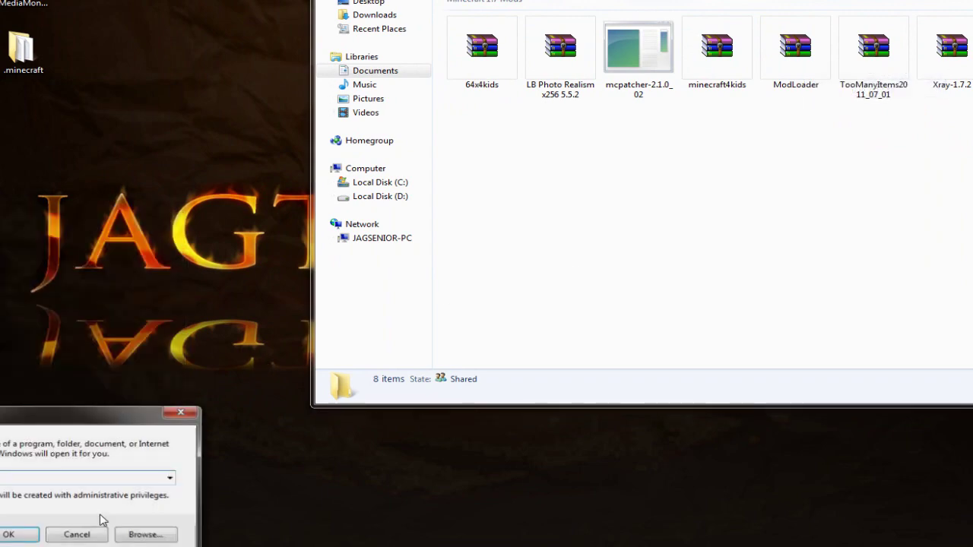
{"action": "left_click", "coordinate": [31, 538]}
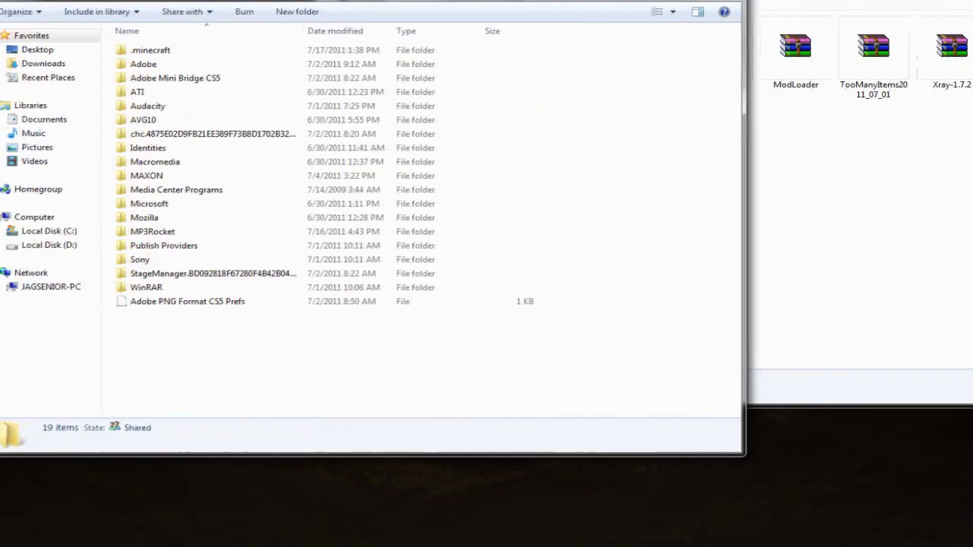
{"action": "left_click", "coordinate": [517, 20]}
{"action": "double_click", "coordinate": [133, 51]}
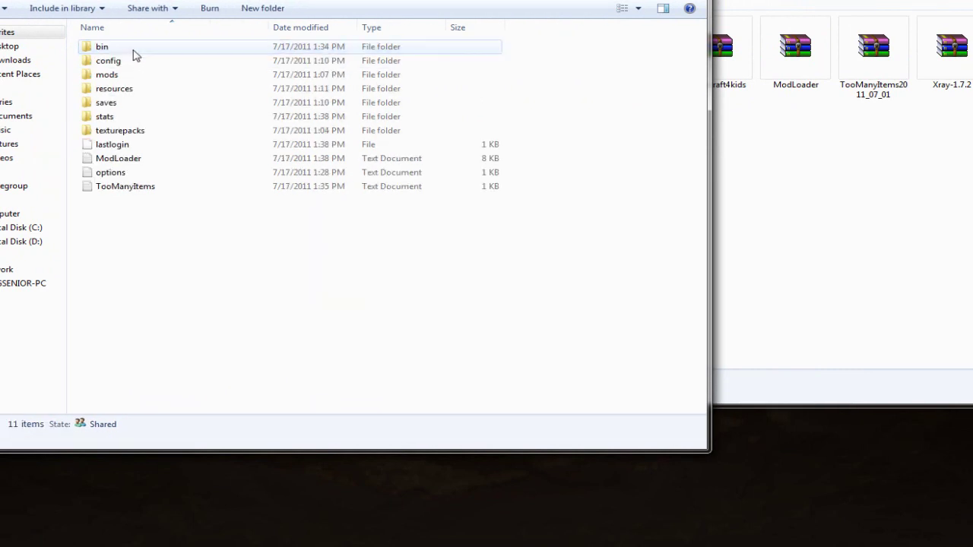
{"action": "double_click", "coordinate": [138, 135]}
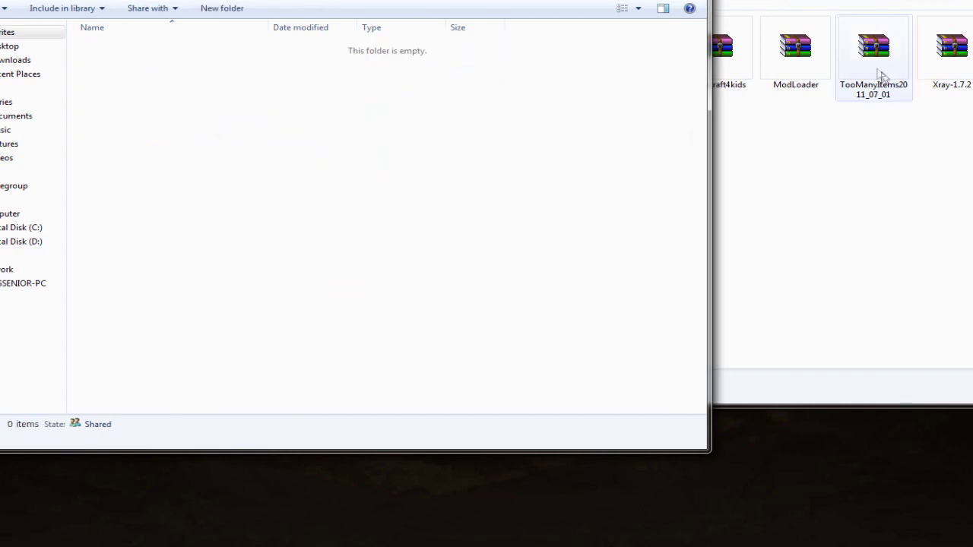
Step: Copy the 64x4kids archive from Minecraft 1.7 Mods into the texturepacks folder
{"action": "left_click", "coordinate": [812, 148]}
{"action": "right_click", "coordinate": [482, 59]}
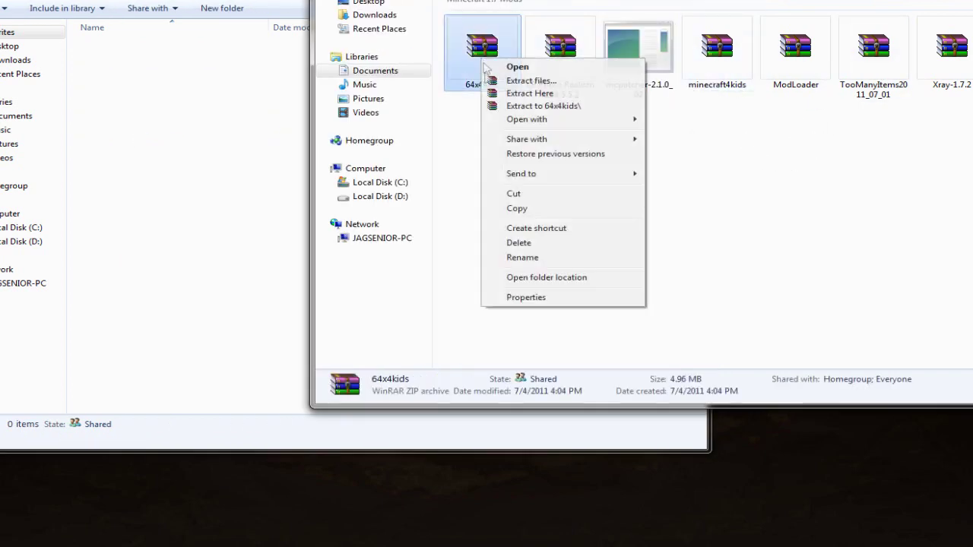
{"action": "left_click", "coordinate": [531, 208]}
{"action": "left_click", "coordinate": [180, 206]}
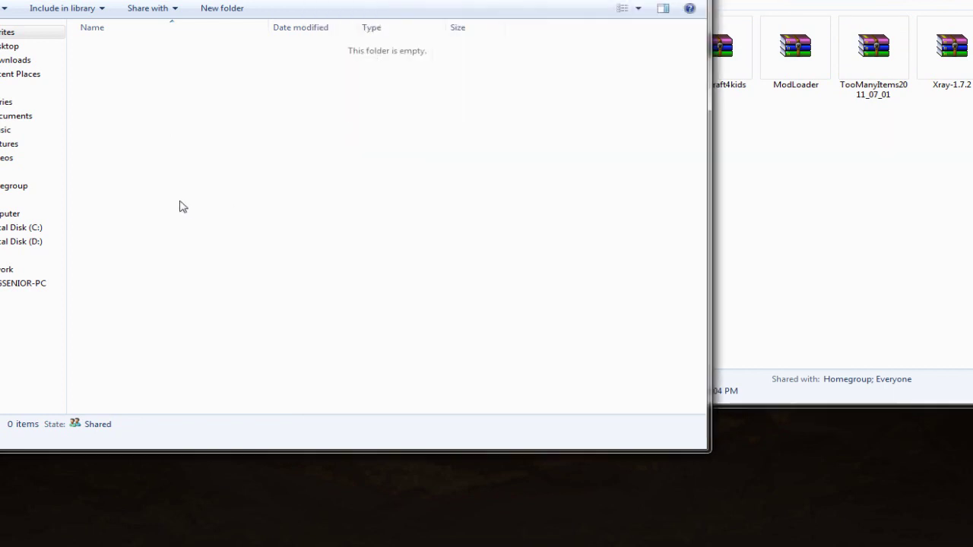
{"action": "right_click", "coordinate": [180, 204]}
{"action": "left_click", "coordinate": [250, 312]}
{"action": "left_click", "coordinate": [790, 247]}
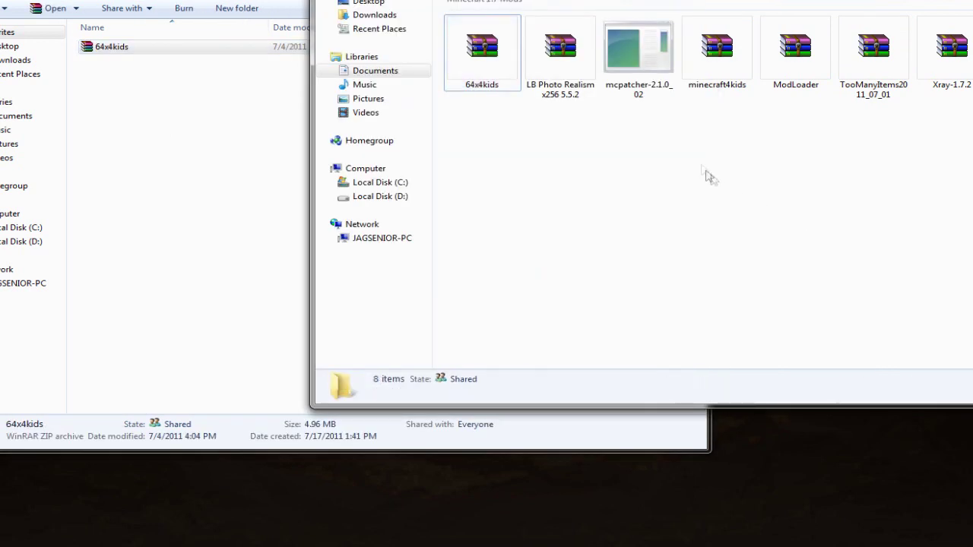
Step: Copy the LB Photo Realism x256 5.5.2 archive from Minecraft 1.7 Mods into the texturepacks folder
{"action": "right_click", "coordinate": [569, 62]}
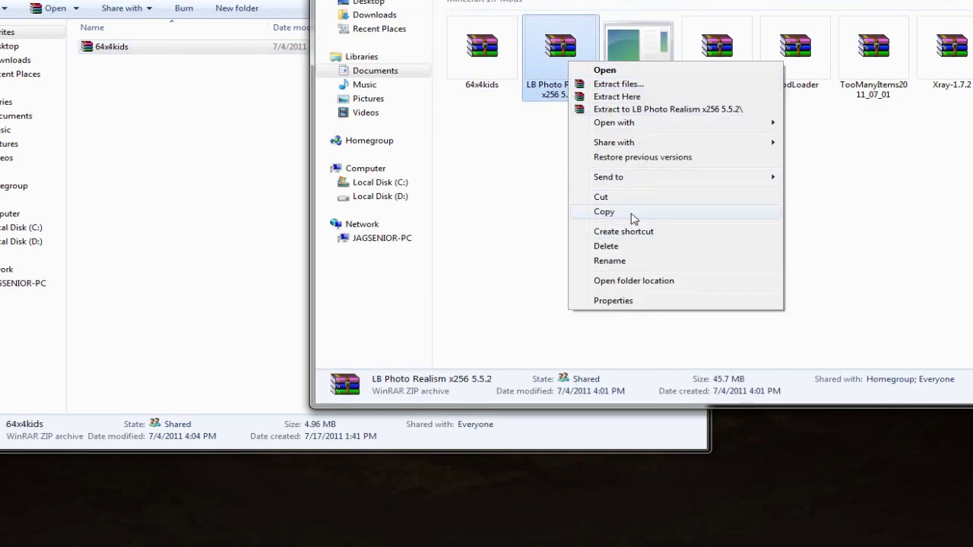
{"action": "left_click", "coordinate": [605, 213]}
{"action": "right_click", "coordinate": [149, 201]}
{"action": "left_click", "coordinate": [223, 310]}
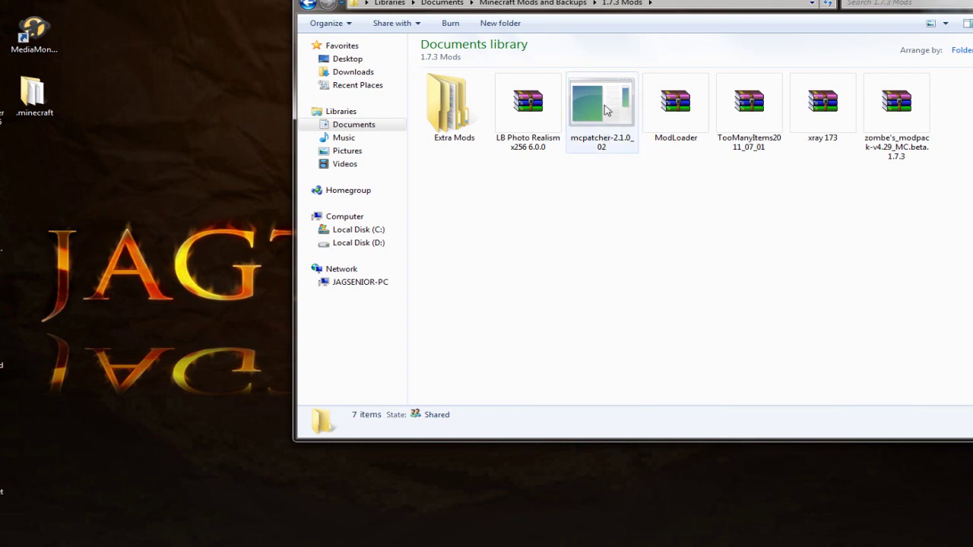
Step: Launch mcpatcher-2.1.0_02 from the 1.7.3 Mods folder
{"action": "mouse_move", "coordinate": [606, 110]}
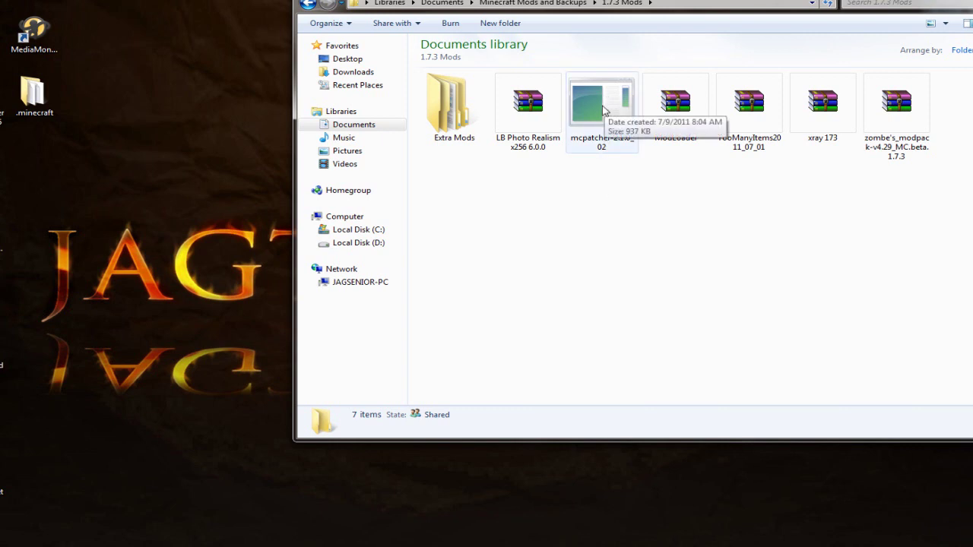
{"action": "double_click", "coordinate": [598, 117]}
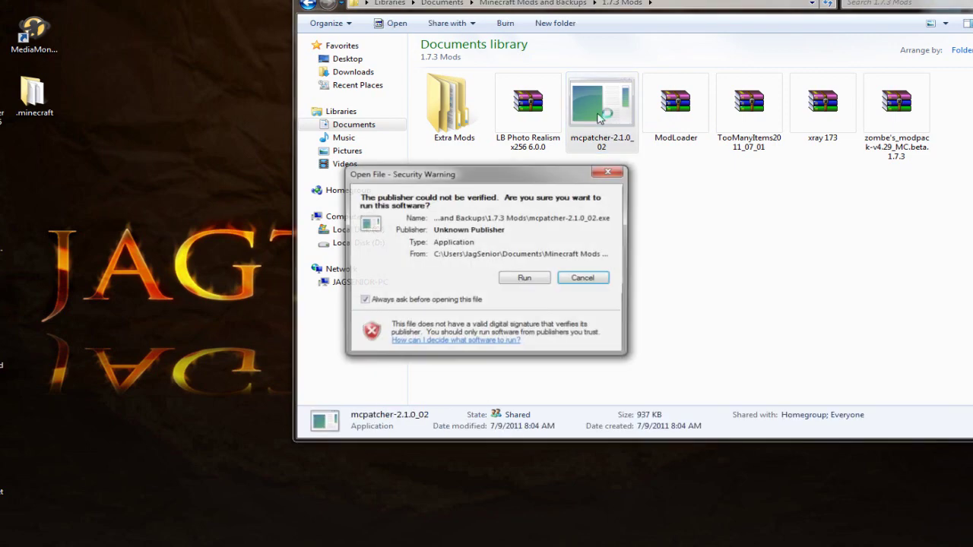
{"action": "left_click", "coordinate": [582, 278]}
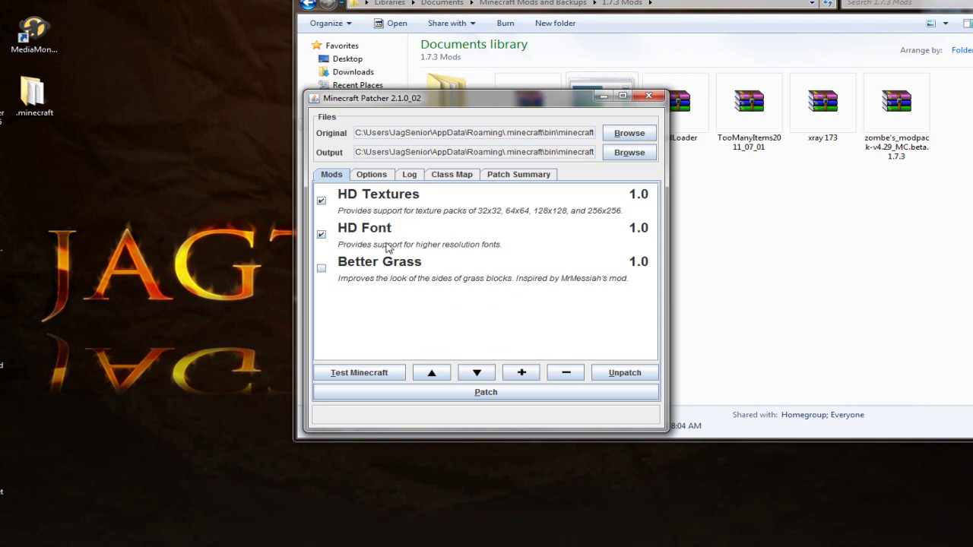
Step: Enable Better Grass alongside HD Textures and HD Font, patch Minecraft with them and close the patcher
{"action": "left_click", "coordinate": [321, 274]}
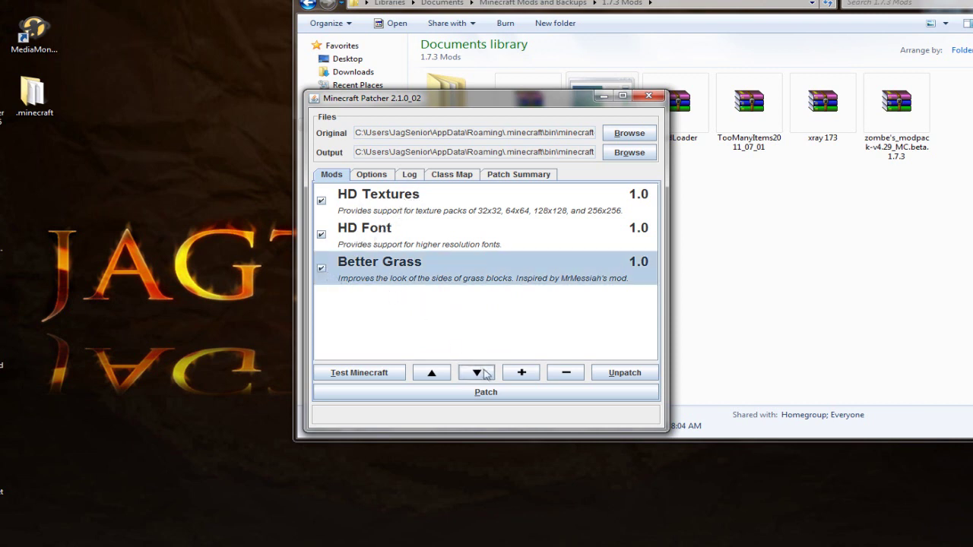
{"action": "left_click", "coordinate": [506, 396]}
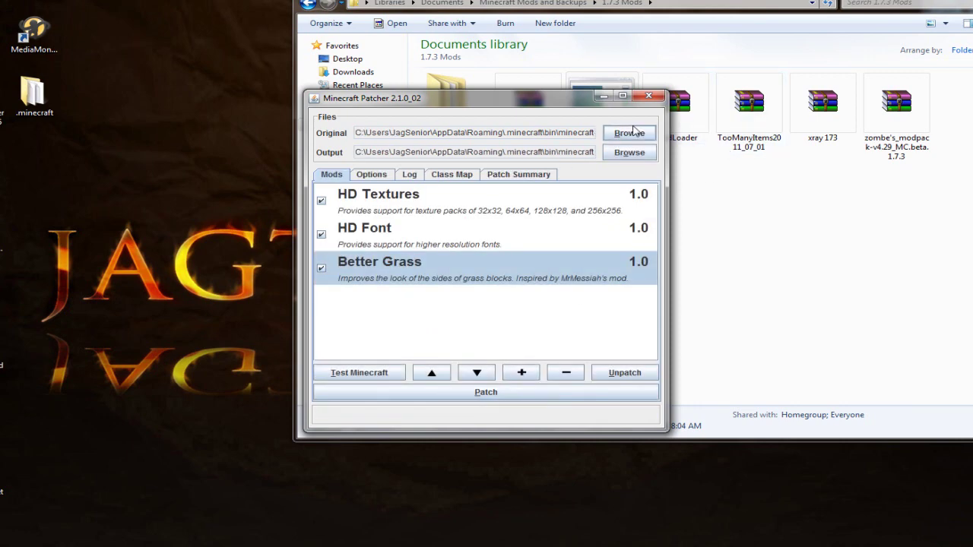
{"action": "left_click", "coordinate": [648, 97]}
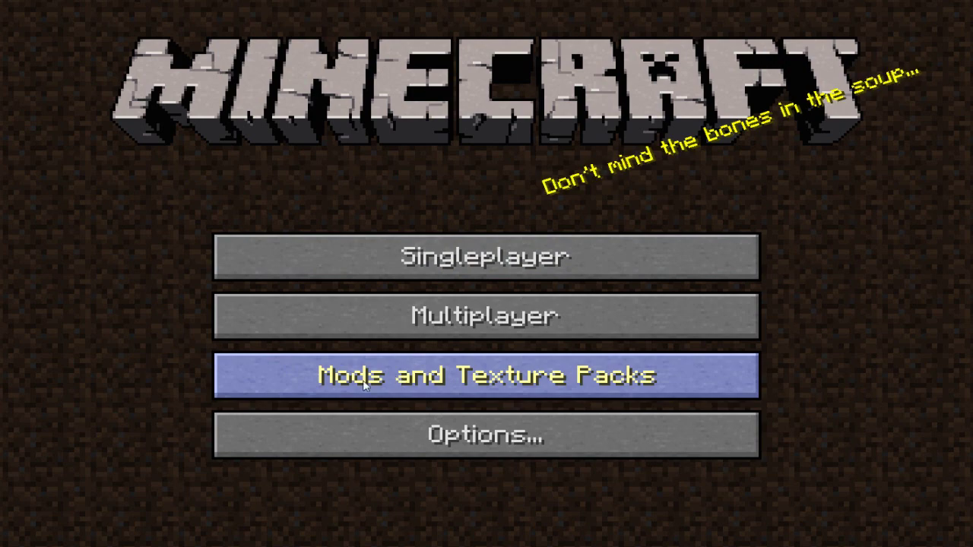
Step: Apply the 64x4kids.zip texture pack in Minecraft and back away from the redstone line in the world to view it
{"action": "left_click", "coordinate": [393, 383]}
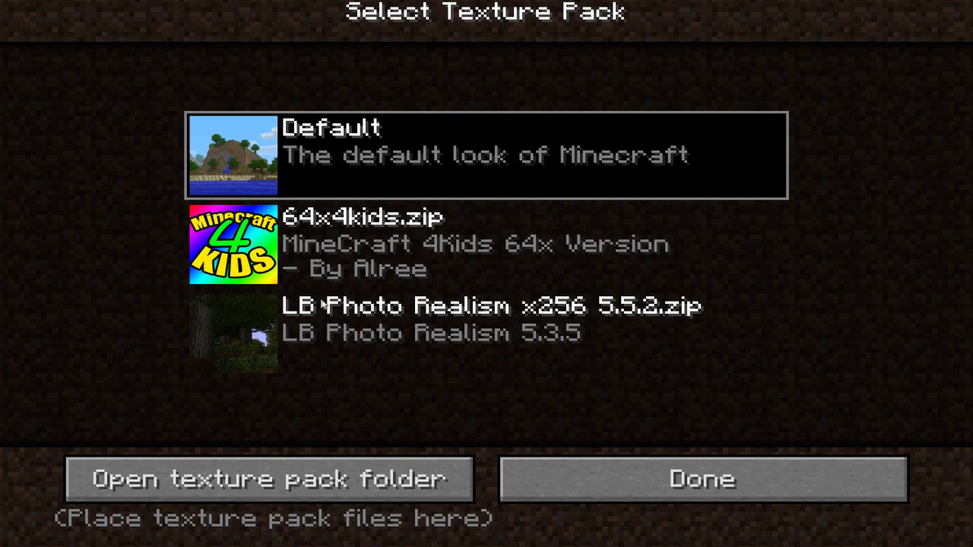
{"action": "left_click", "coordinate": [334, 272]}
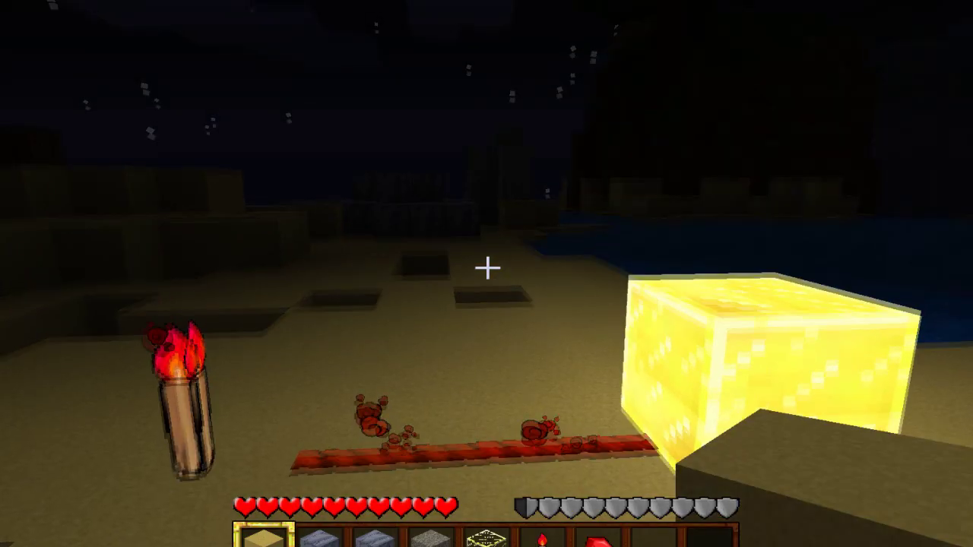
{"action": "key", "text": "s"}
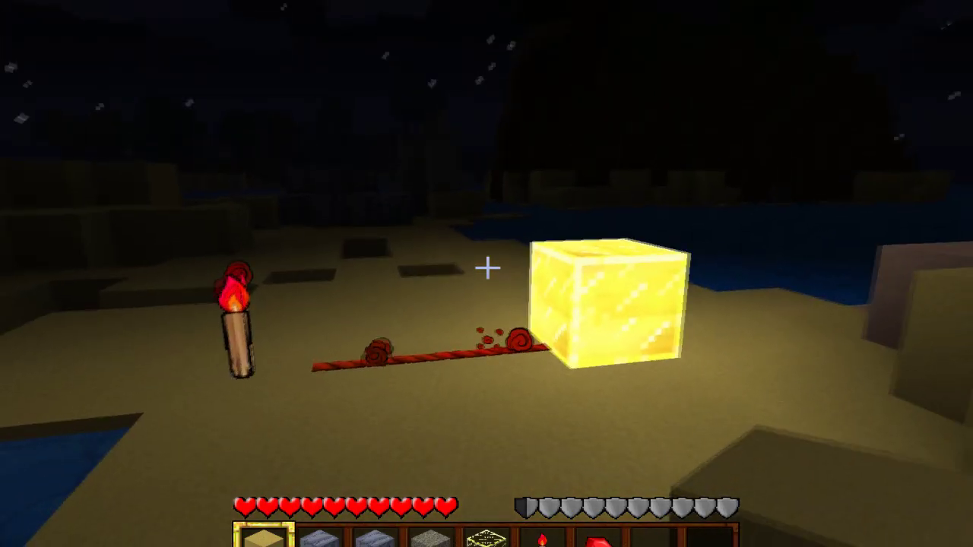